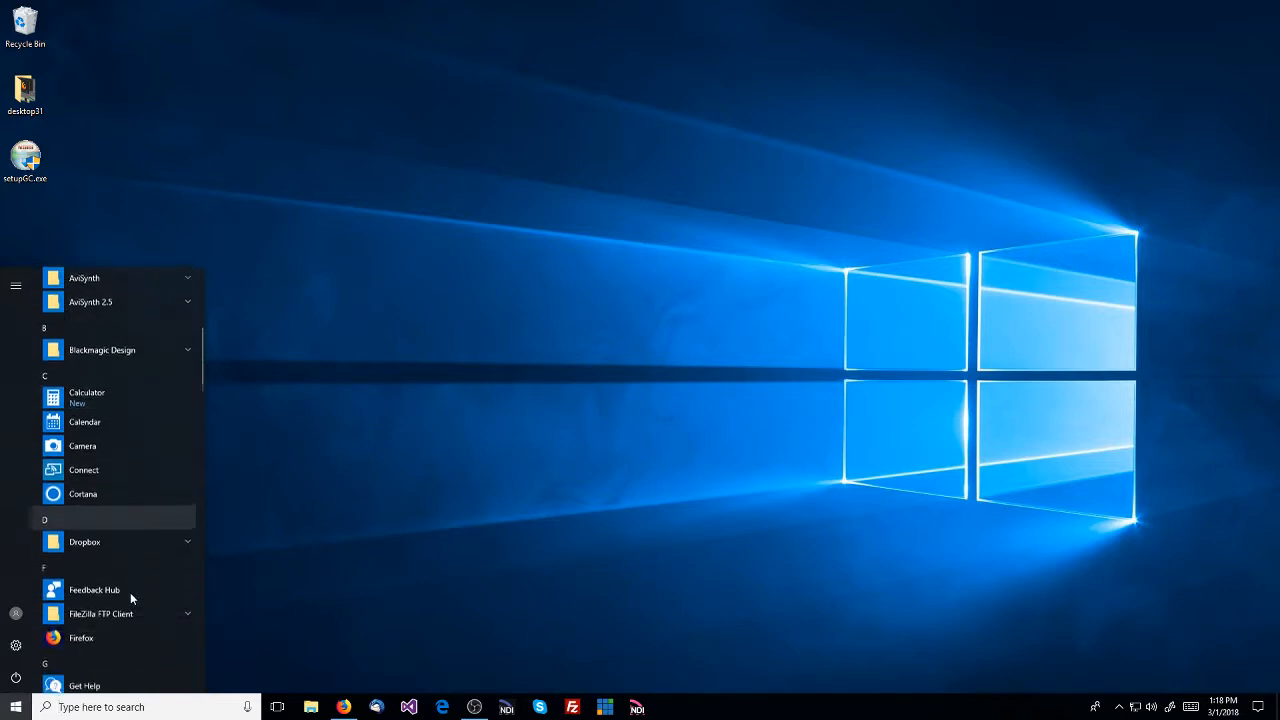
- Launch Panamation from the GlobeCaster program folder
left_click(116, 484)
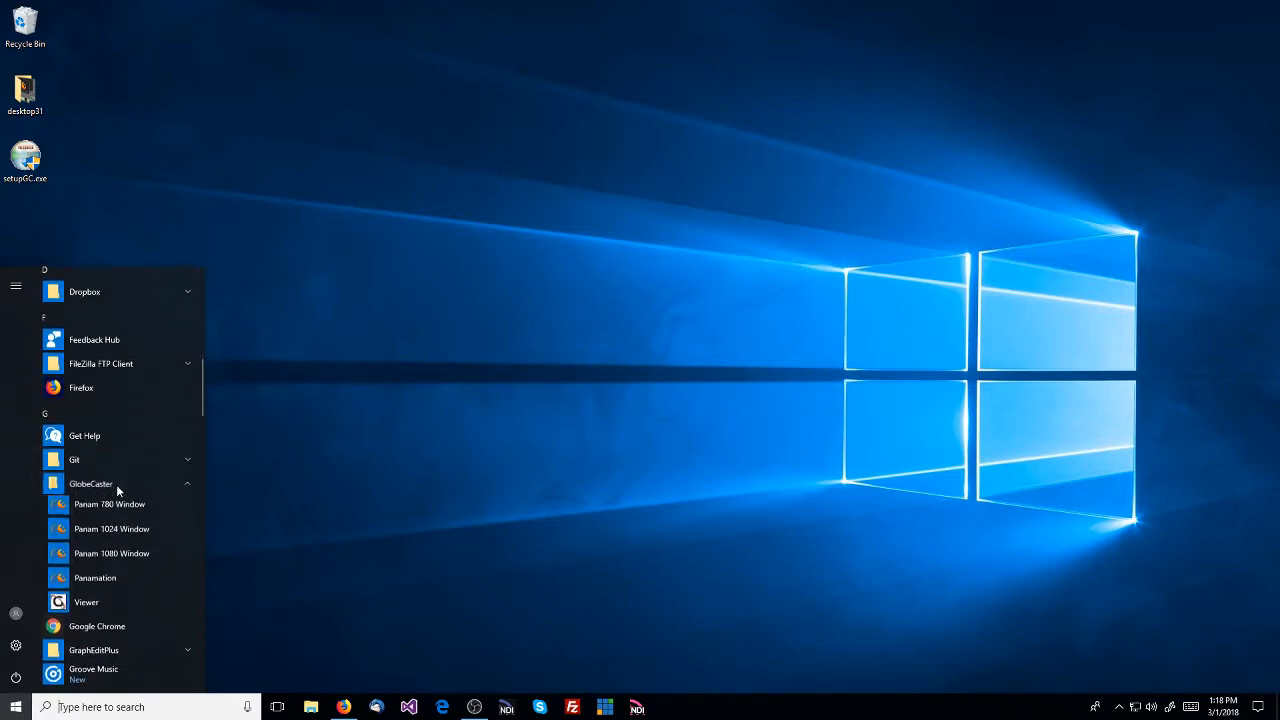
left_click(106, 580)
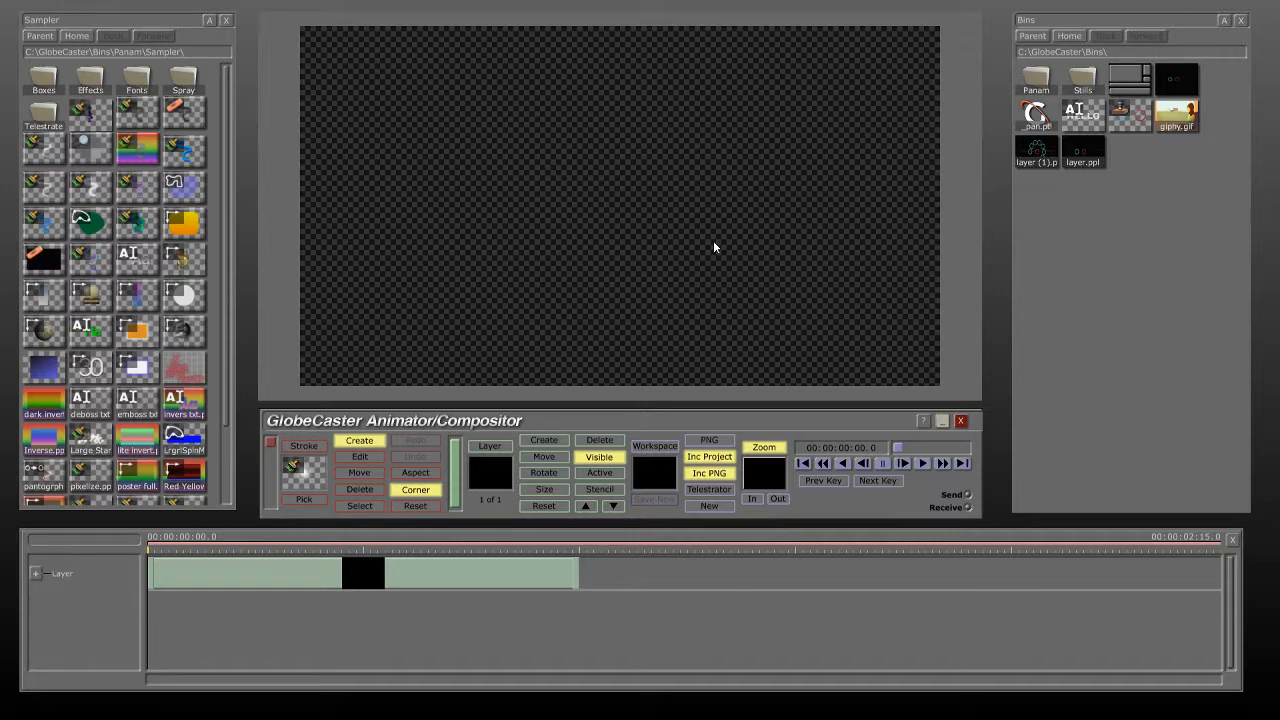
- Paint a few sample white dots and a curved freehand stroke, and discard them by starting a new workspace
left_click(627, 196)
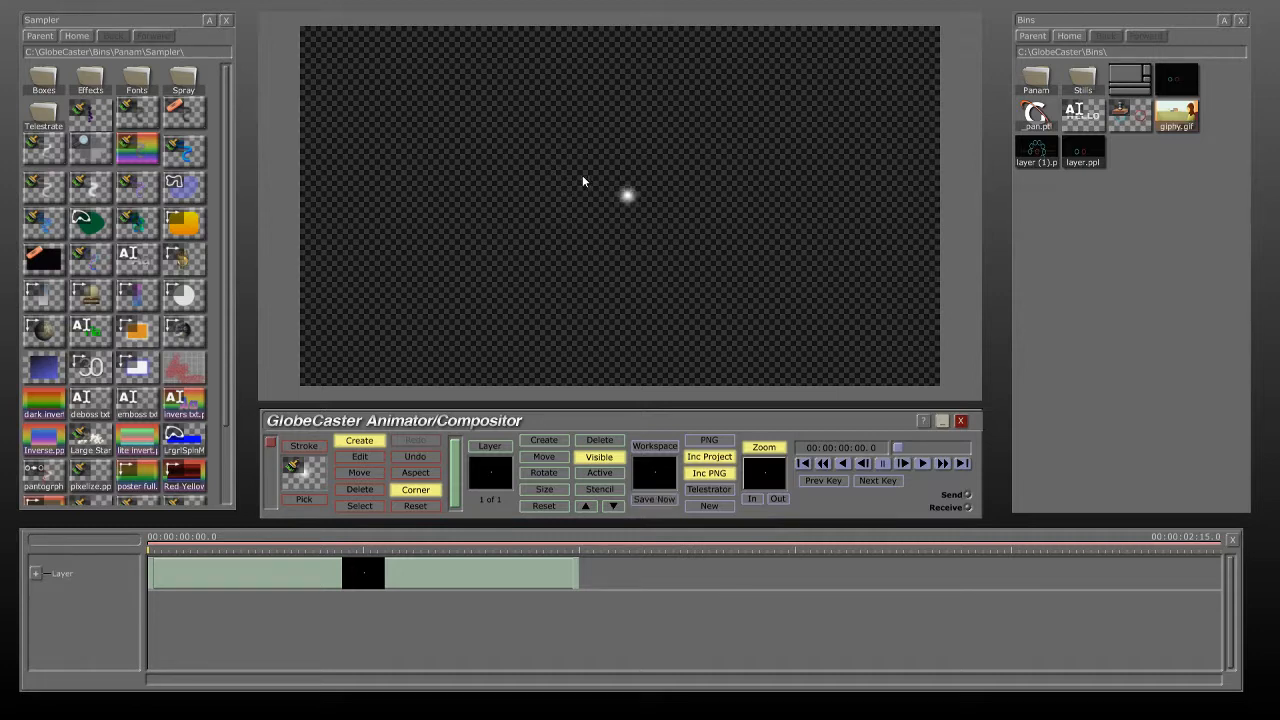
mouse_move(582, 176)
left_mouse_down()
mouse_move(700, 262)
mouse_move(497, 178)
mouse_move(452, 207)
left_mouse_up()
left_click(925, 240)
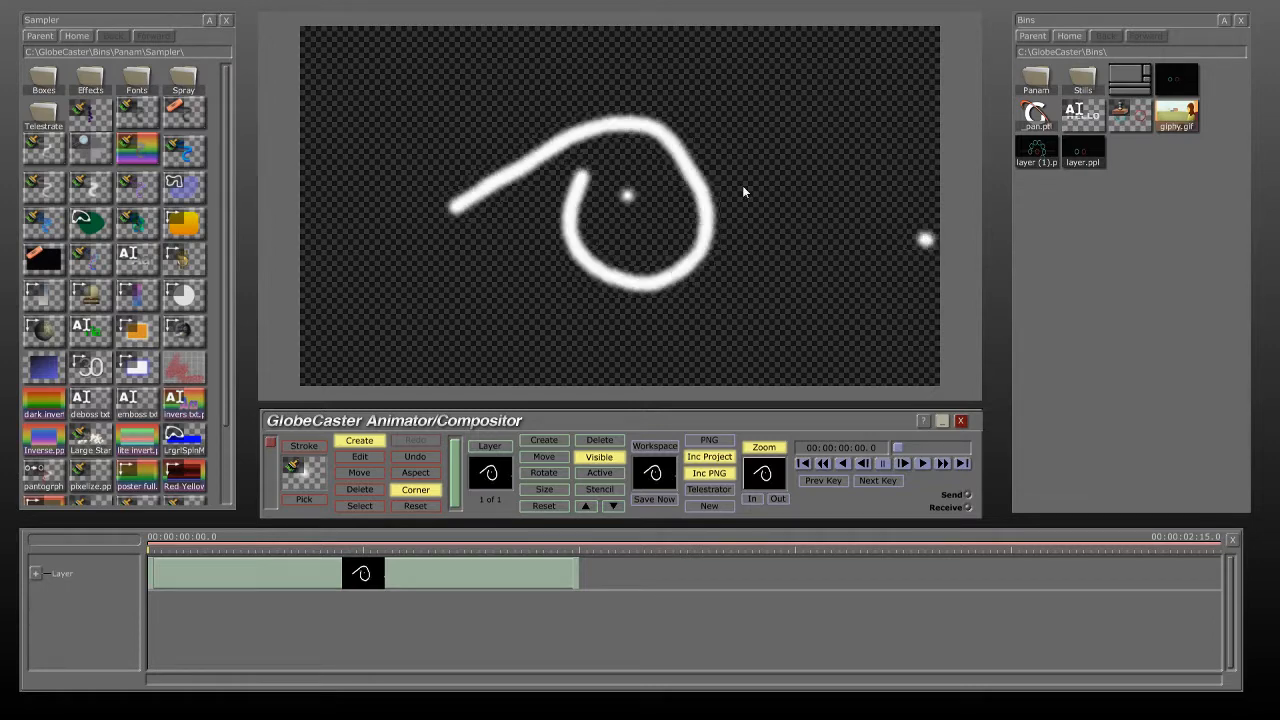
left_click(770, 226)
left_click(709, 507)
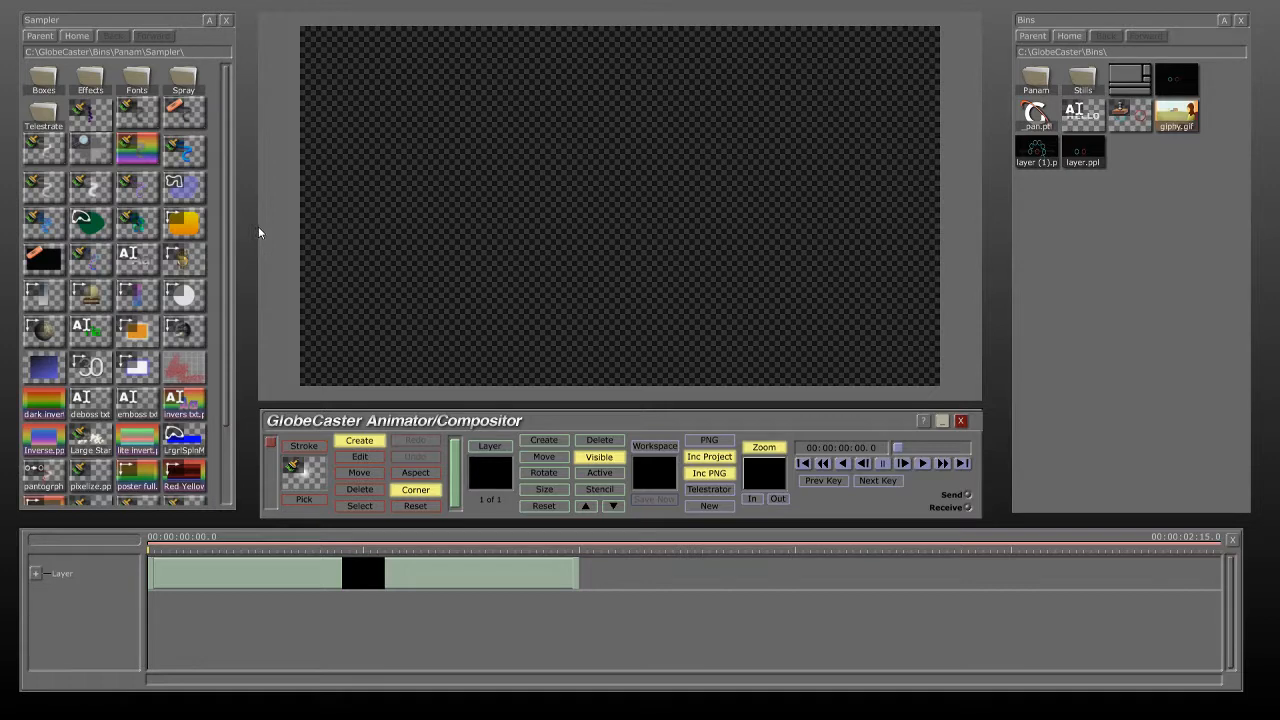
- Try resizing the canvas window by narrowing it from its left edge and shortening it from its lower edge
left_click_drag(257, 229, 349, 255)
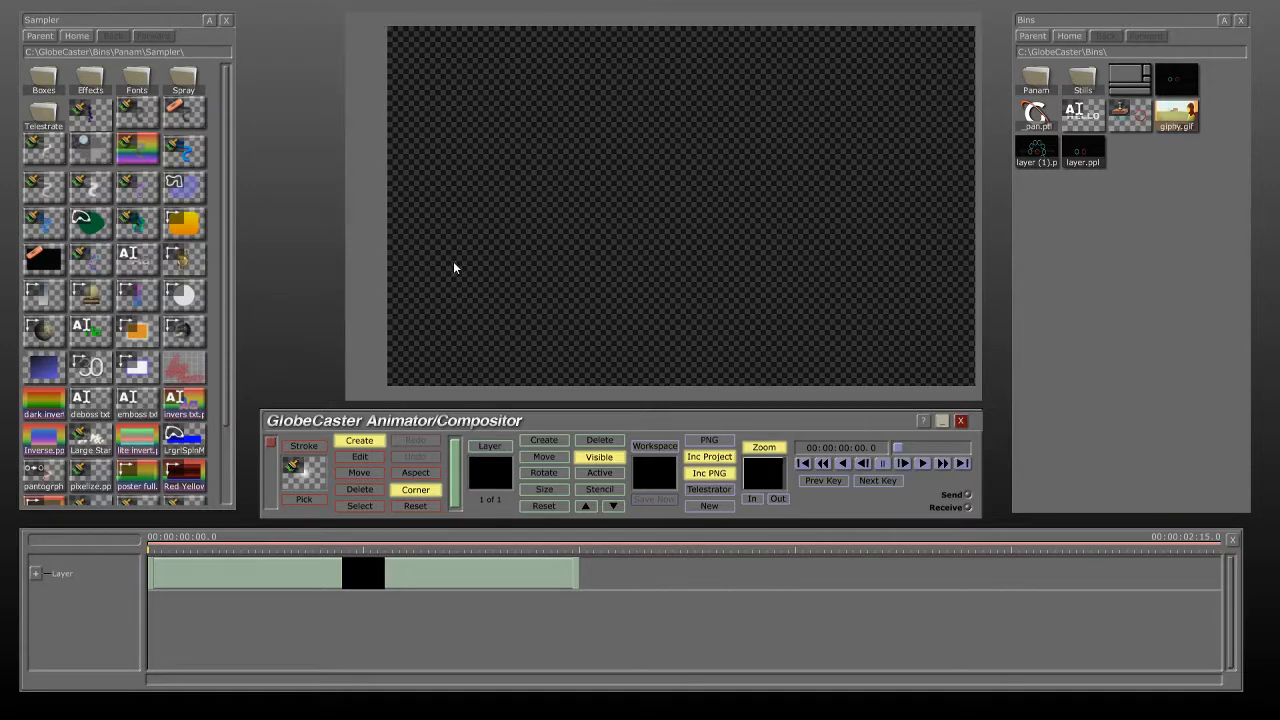
left_click_drag(453, 267, 470, 267)
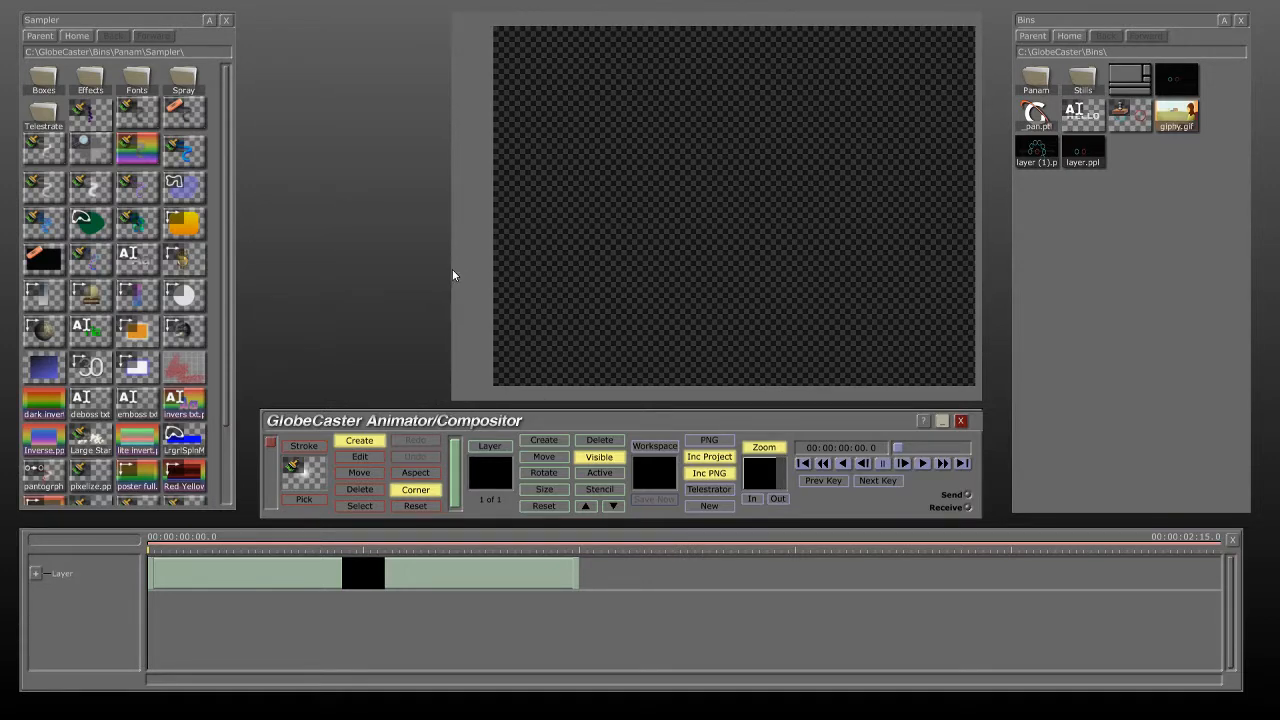
left_click_drag(290, 236, 264, 224)
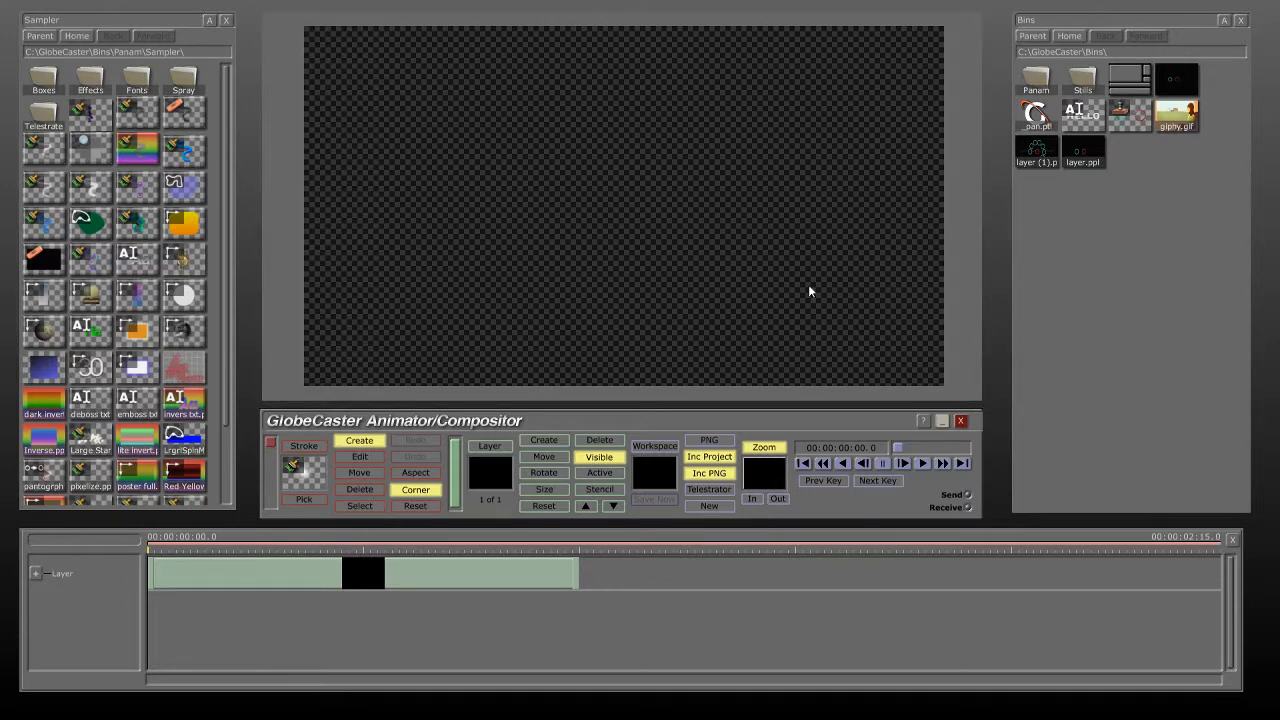
left_click_drag(810, 398, 833, 309)
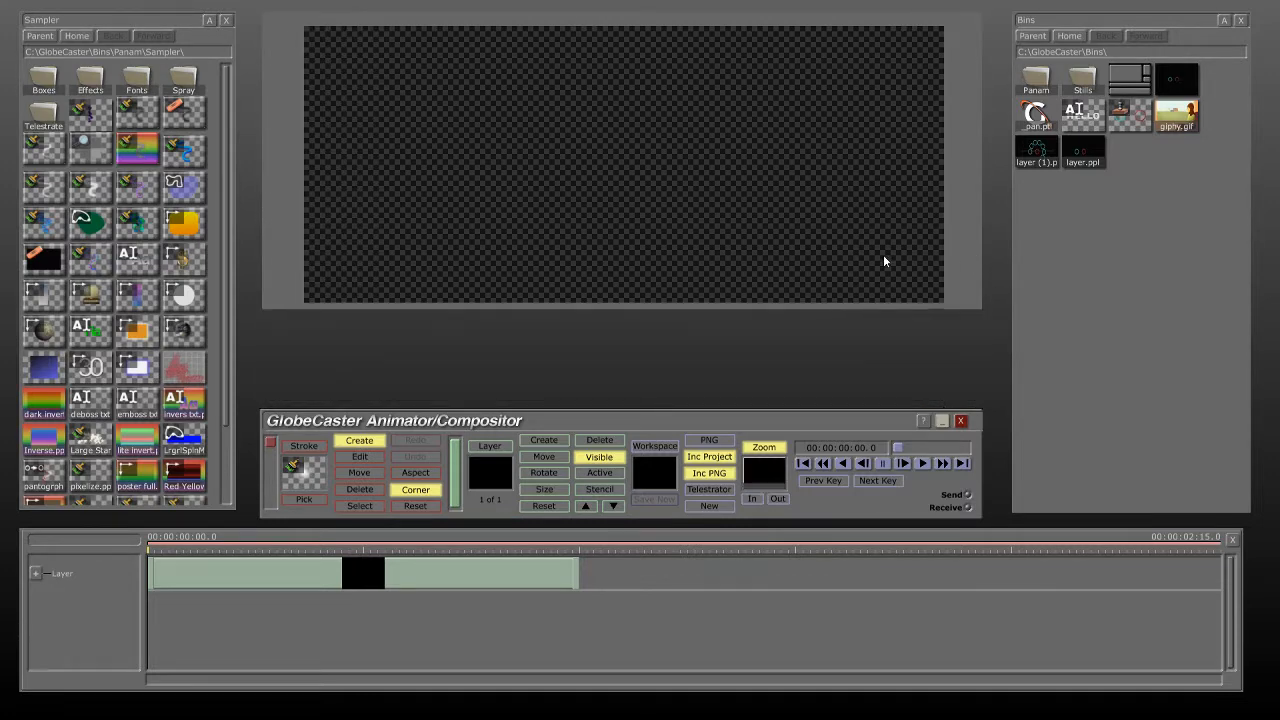
left_click_drag(485, 168, 576, 157)
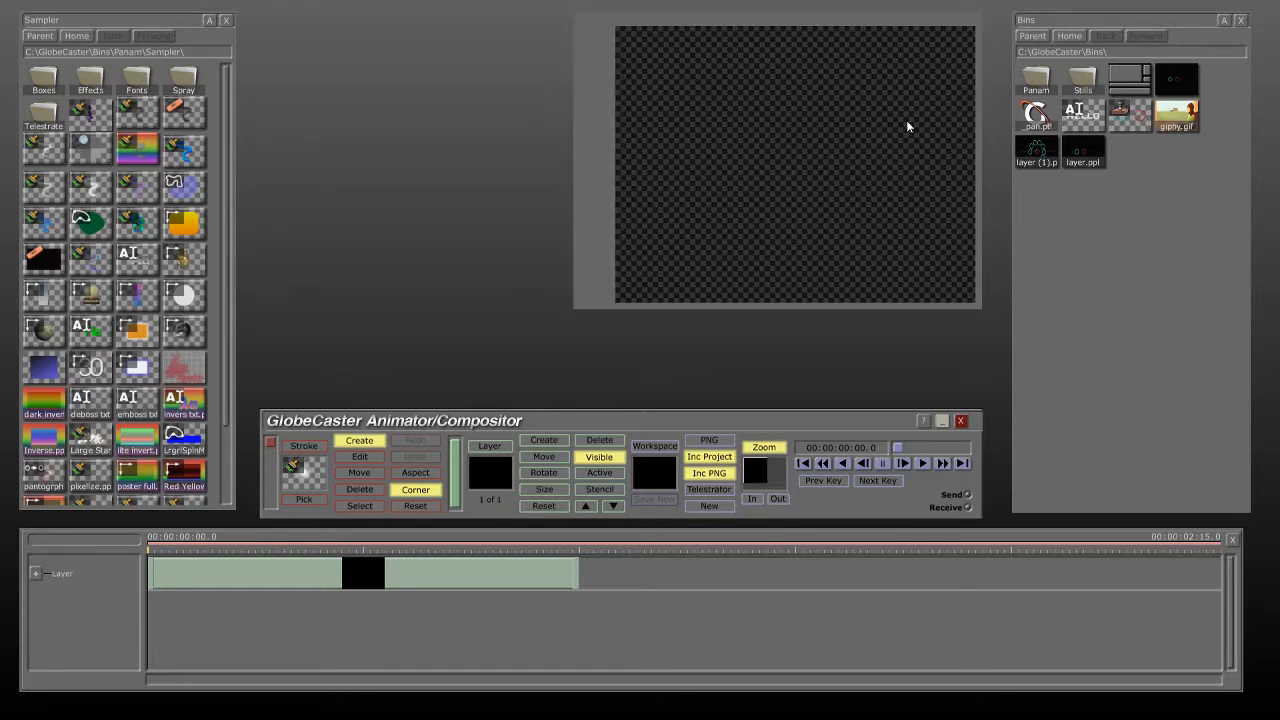
- Close the Bins window and enlarge the canvas window out to the screen edge and down to the control panel
left_click(1240, 20)
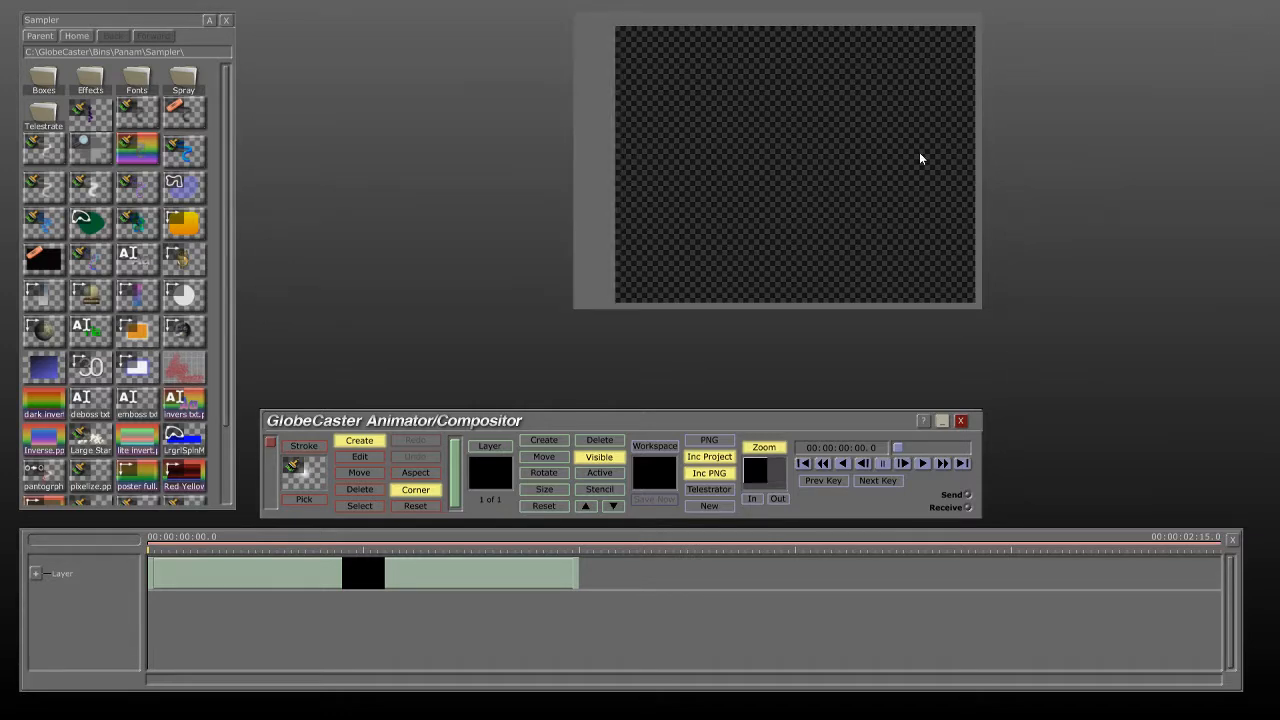
left_click_drag(1153, 149, 1274, 142)
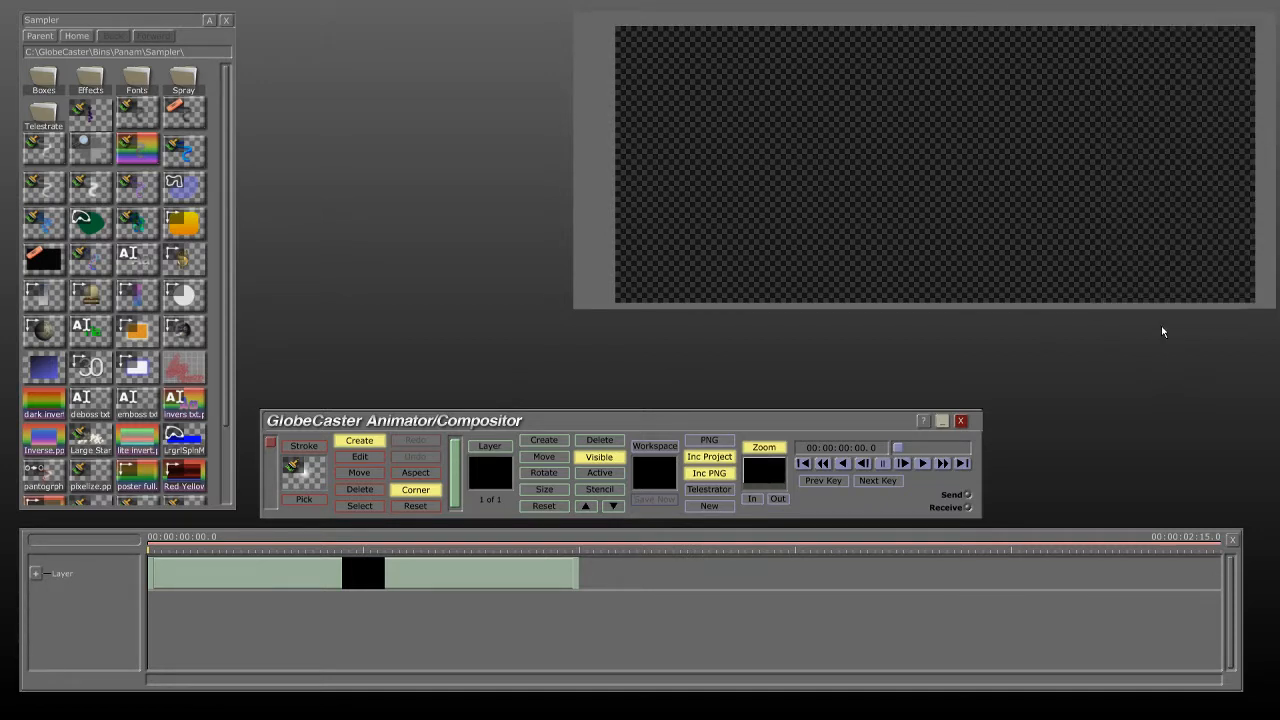
left_click_drag(1161, 392, 1164, 408)
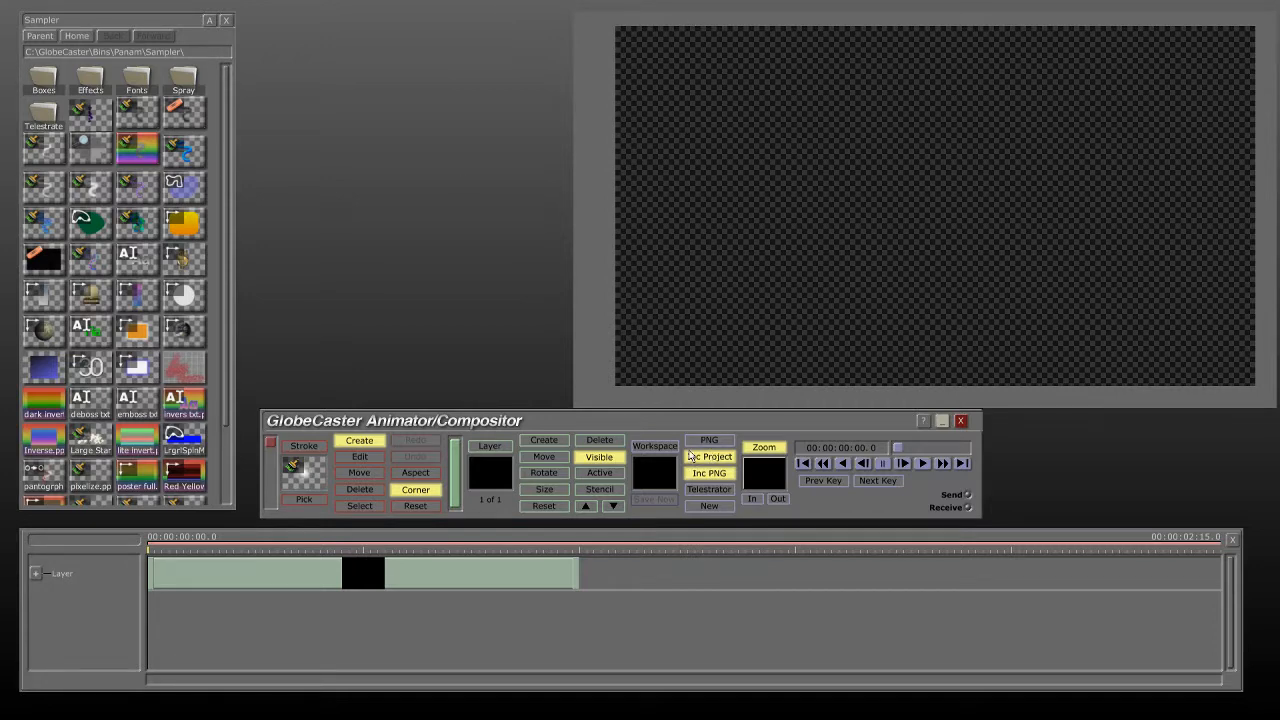
- Close the Sampler and timeline windows and move the Animator/Compositor control panel lower, clear of the canvas window
left_click(226, 20)
left_click_drag(656, 416, 670, 425)
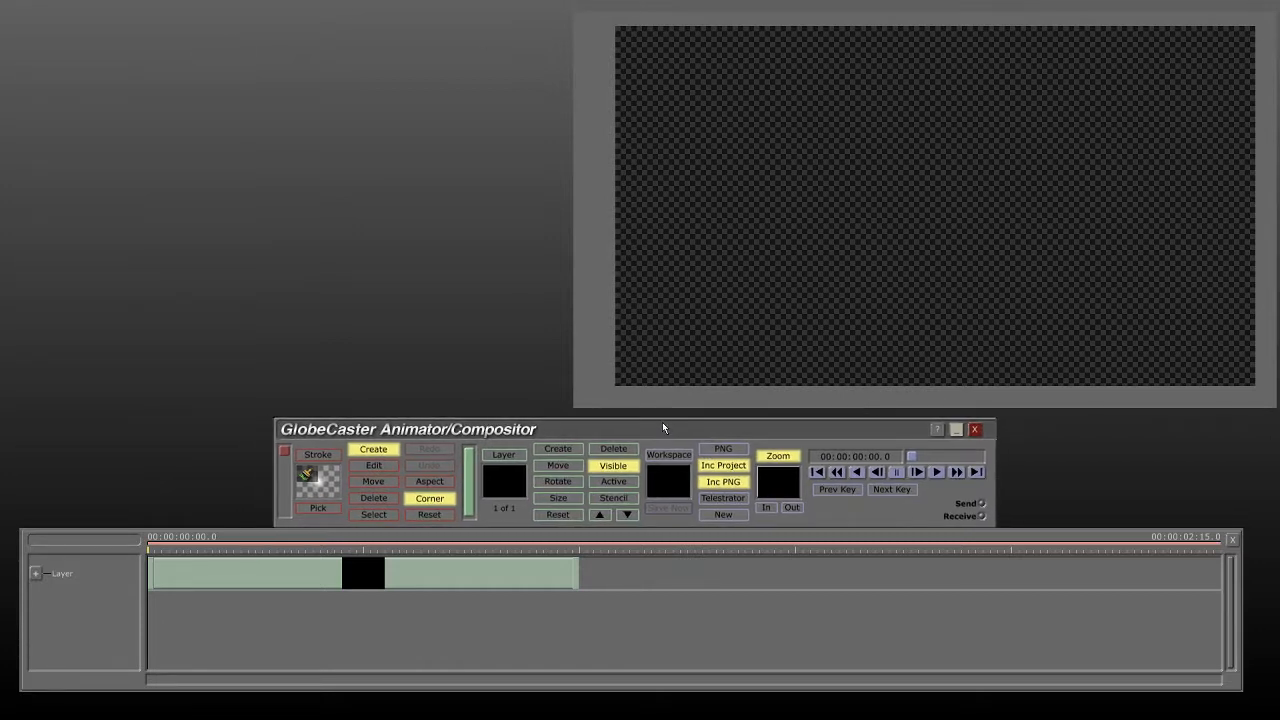
left_click(1232, 540)
left_click_drag(576, 431, 626, 473)
- Resize the canvas window's left and right edges so its width matches the control panel below
left_click_drag(572, 329, 329, 273)
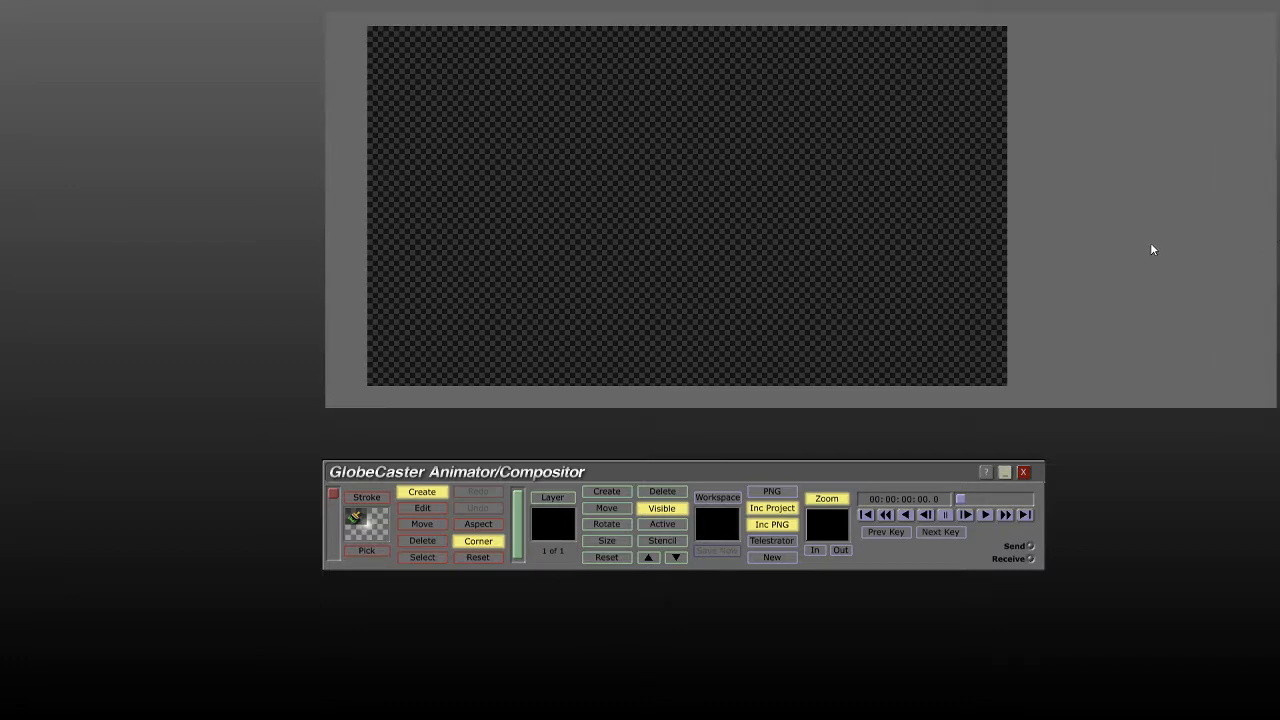
left_click(1260, 158)
left_click_drag(1032, 356, 1040, 356)
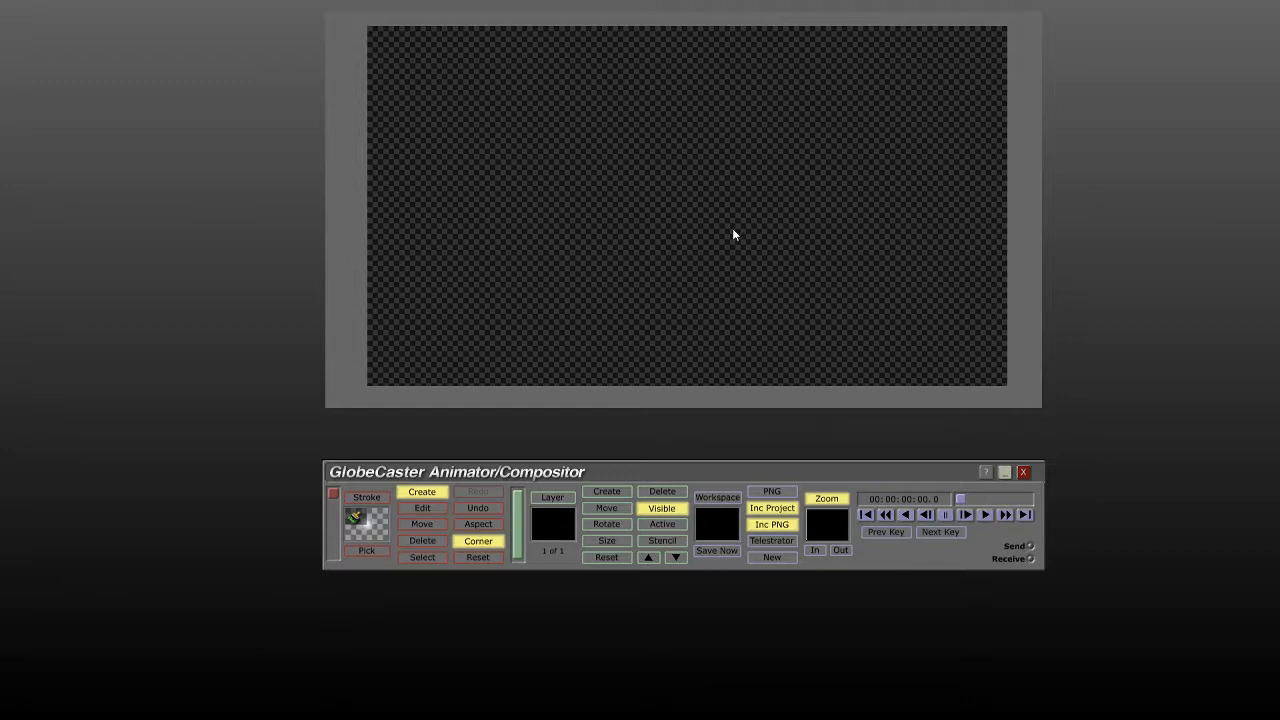
- Open the workspace properties and place the window beside the canvas
left_click(718, 498)
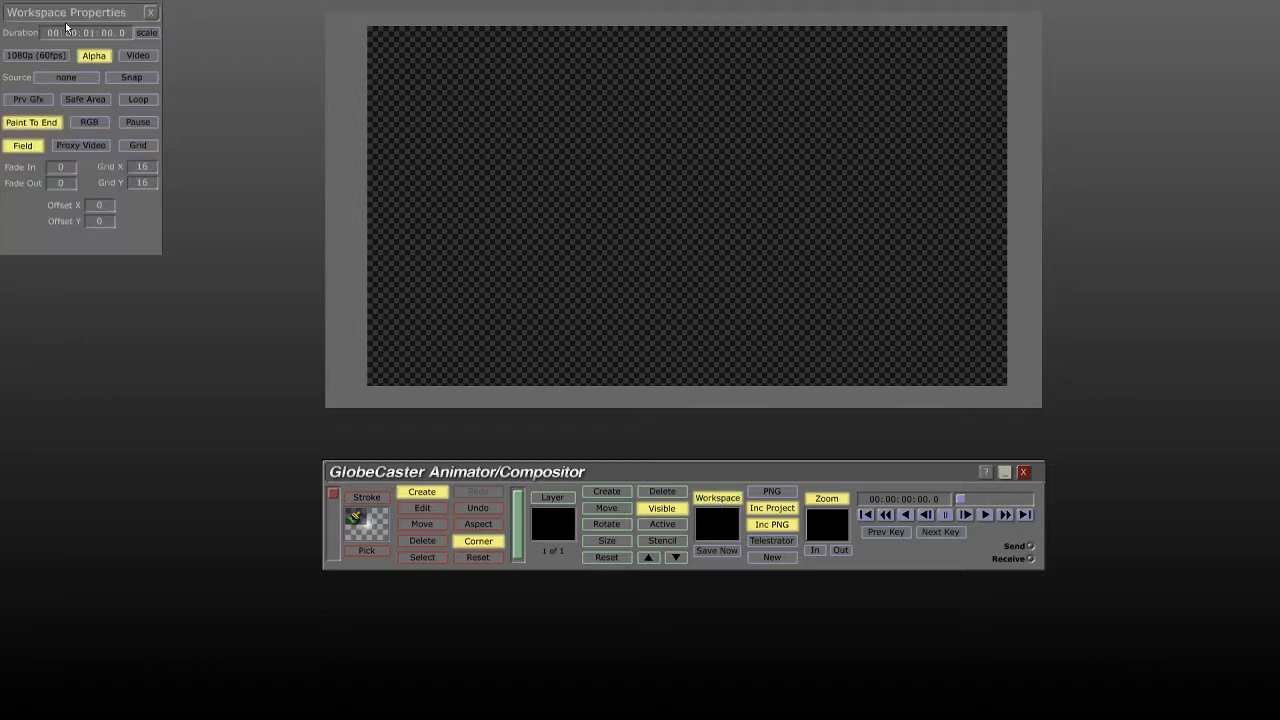
left_click_drag(45, 19, 157, 100)
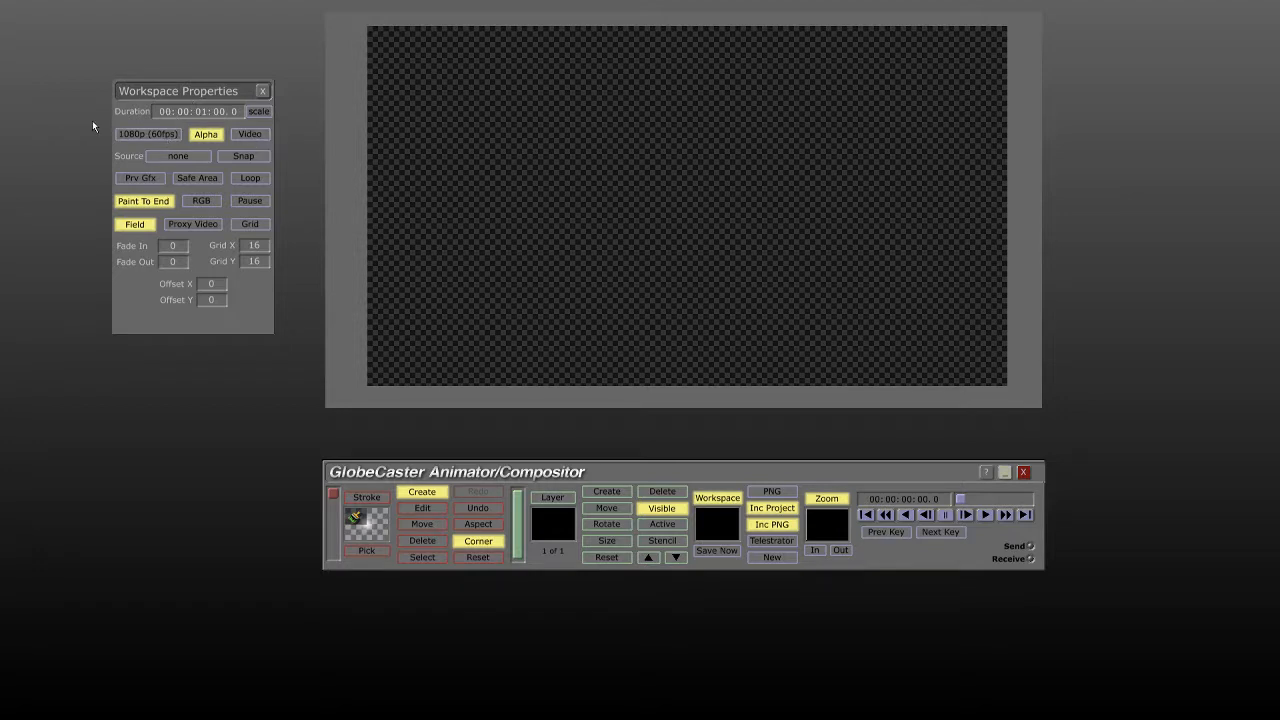
- Disable NDI for the workspace and open the list of video formats
left_click(257, 133)
left_click(244, 145)
left_click(147, 136)
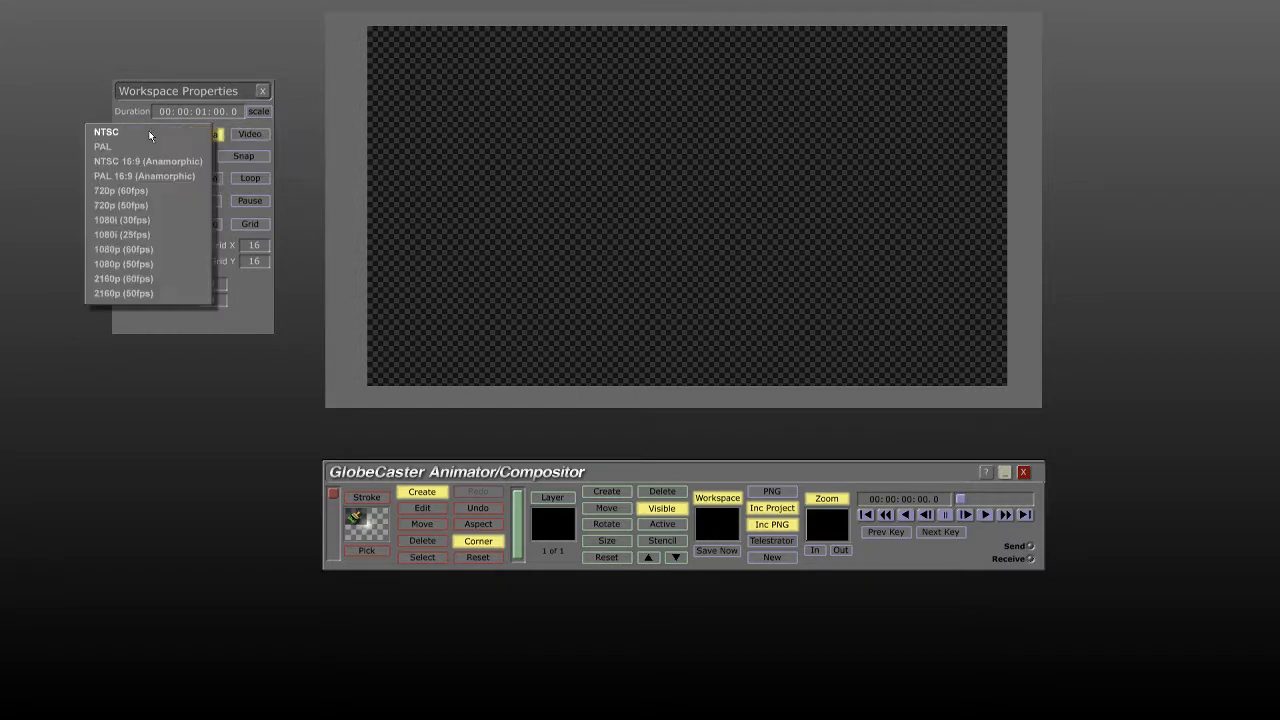
- Re-enable NDI and check whether a video format can be selected
left_click(251, 134)
left_click(238, 153)
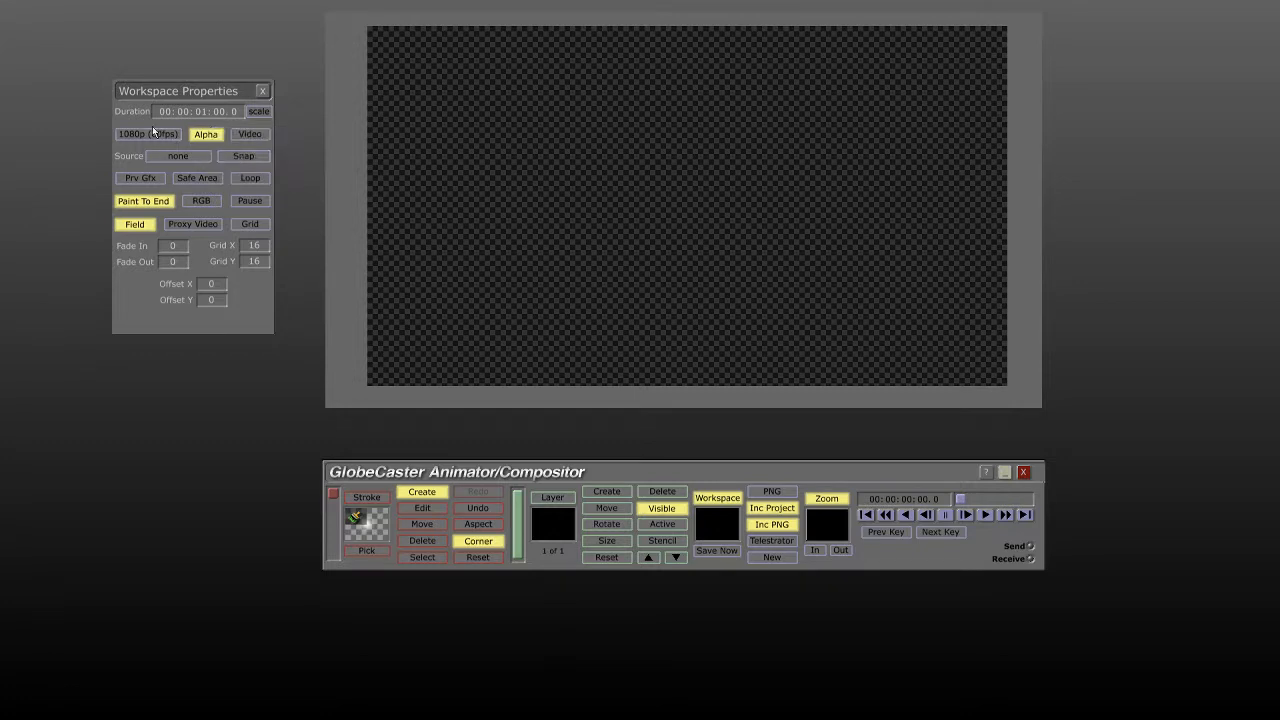
left_click(148, 134)
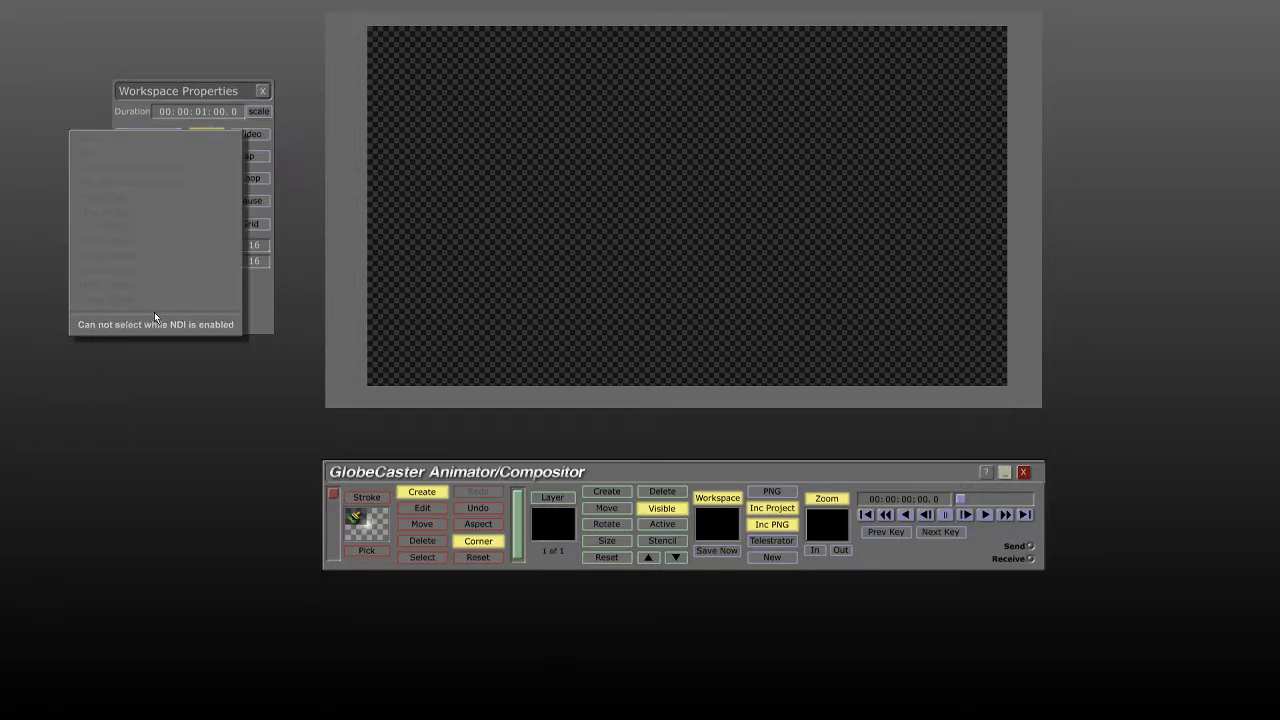
left_click(131, 130)
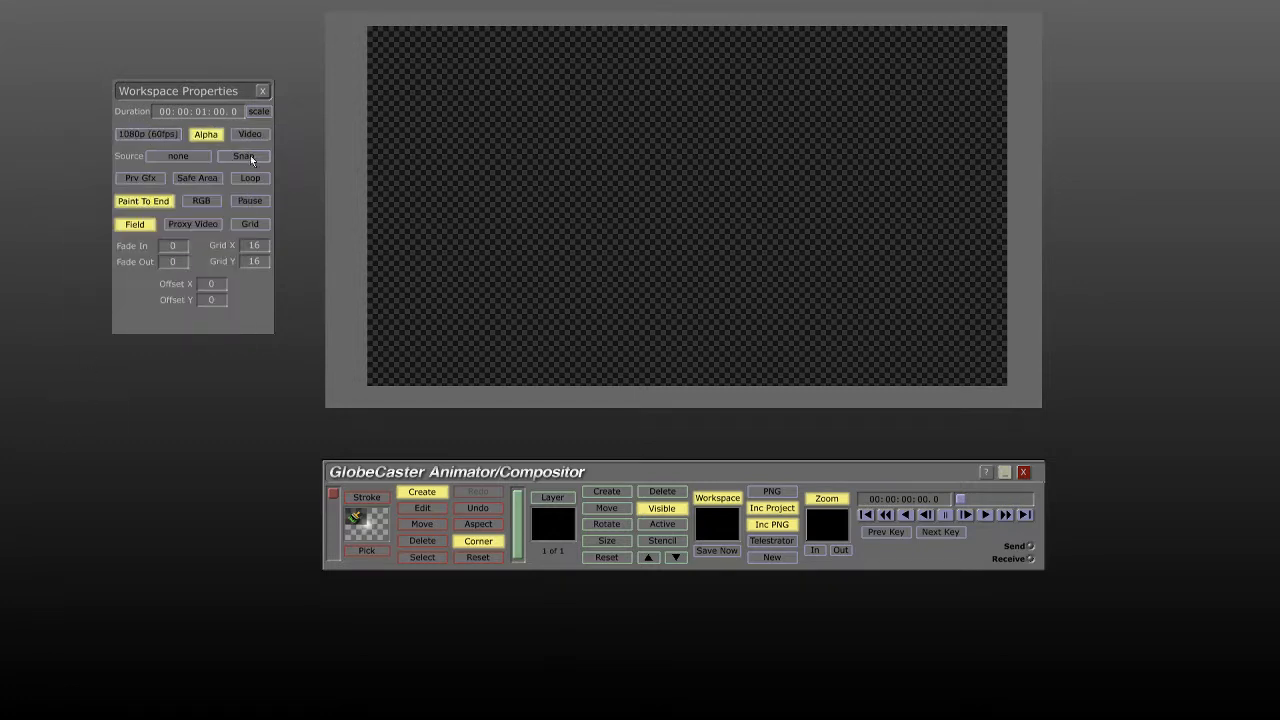
- Turn NDI off again and review the video format options without choosing another format
left_click(250, 135)
left_click(233, 152)
left_click(163, 137)
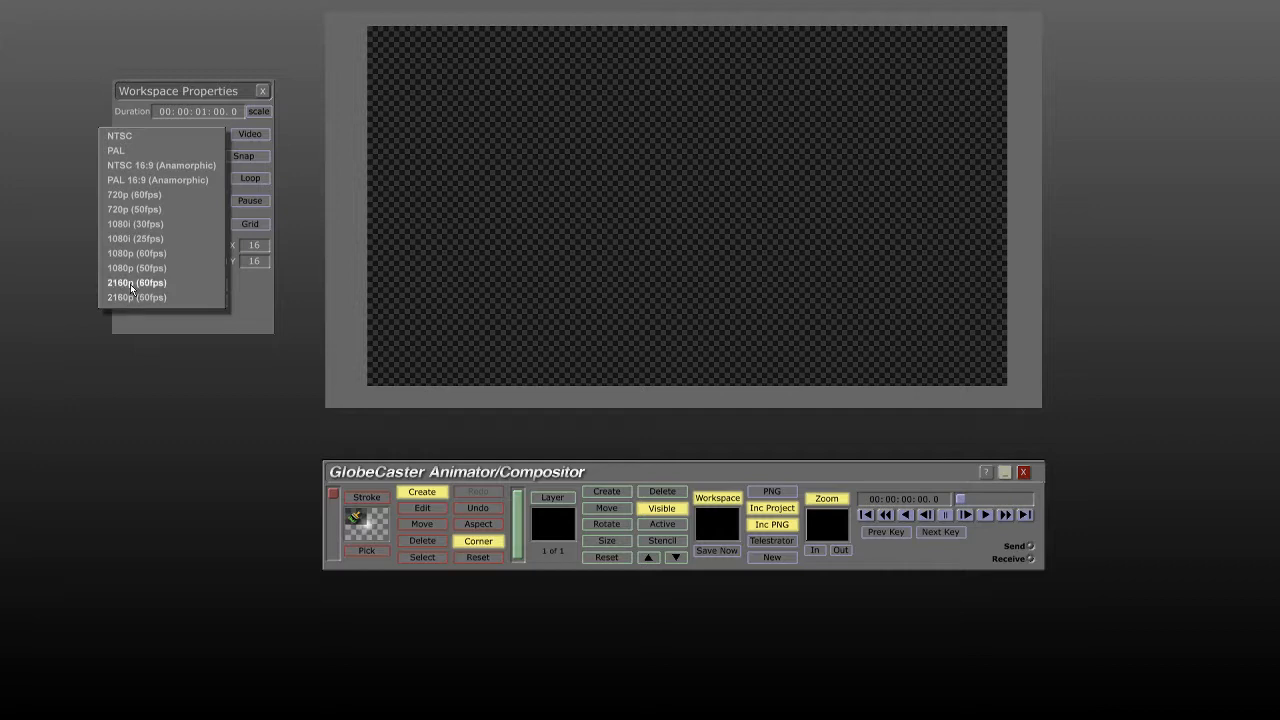
left_click(187, 118)
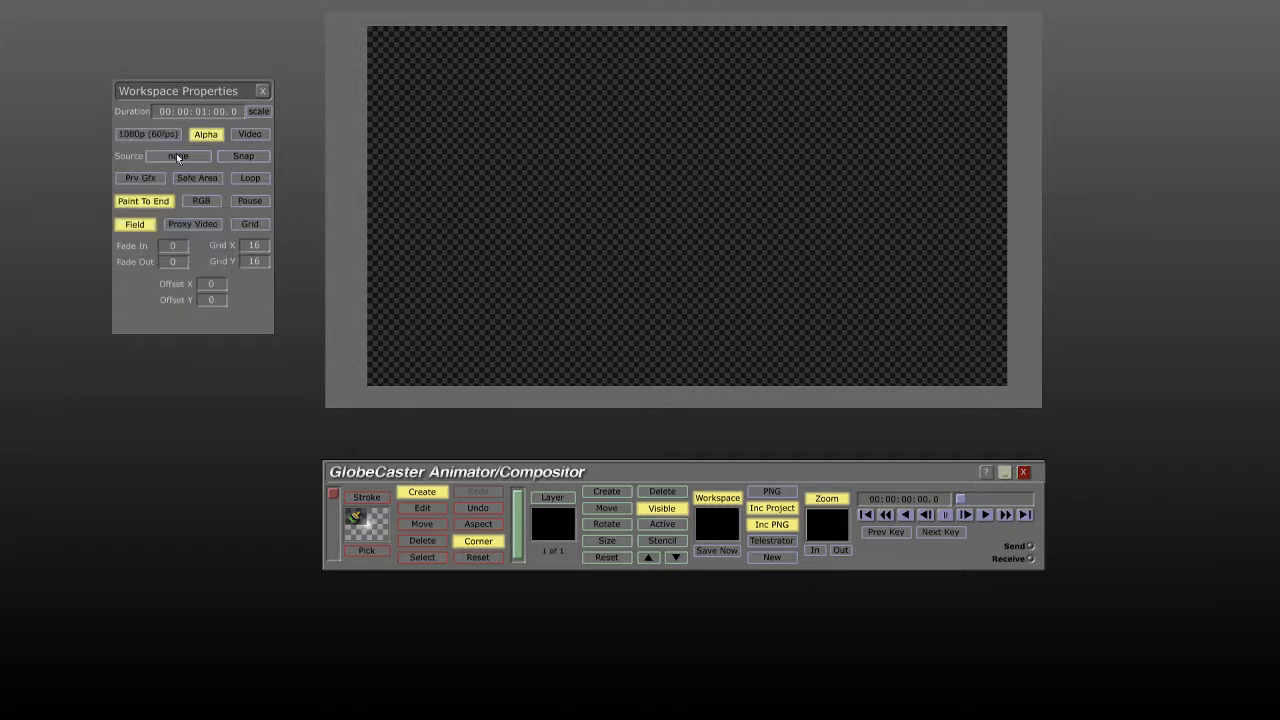
- Toggle the workspace's Alpha display off and back on to compare the canvas backgrounds
left_click(206, 131)
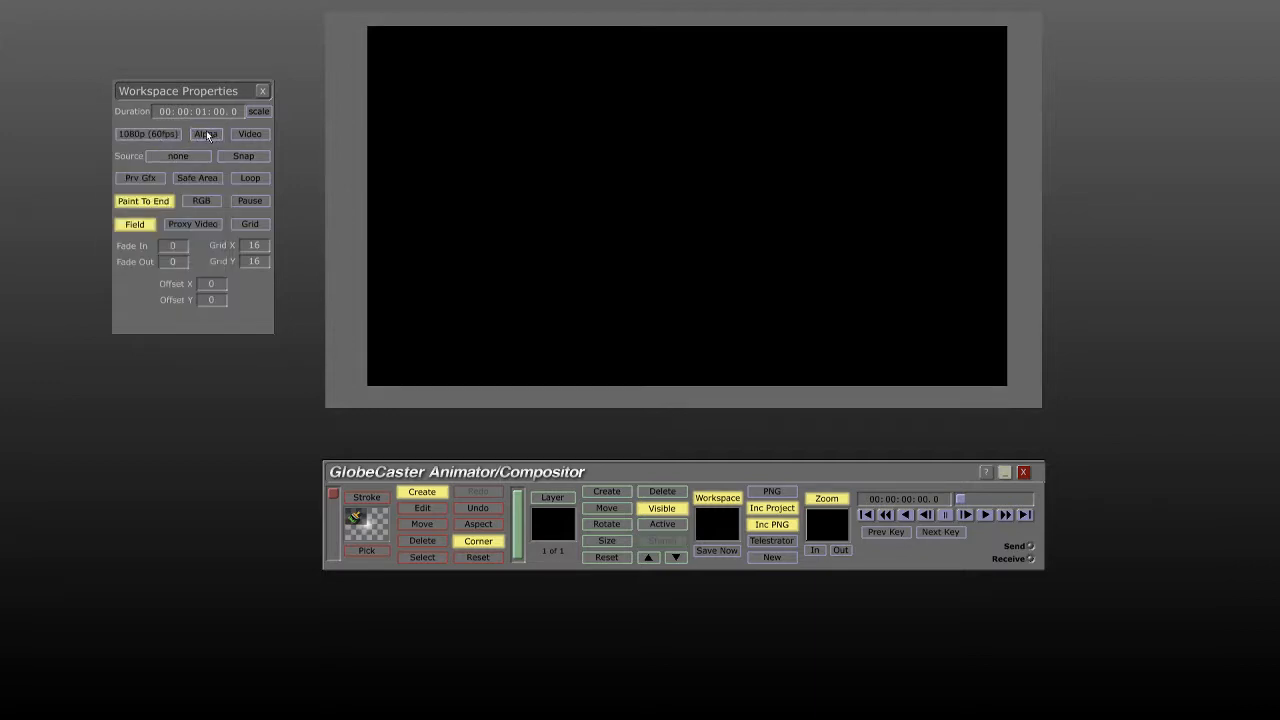
left_click(206, 132)
left_click(206, 134)
left_click(206, 134)
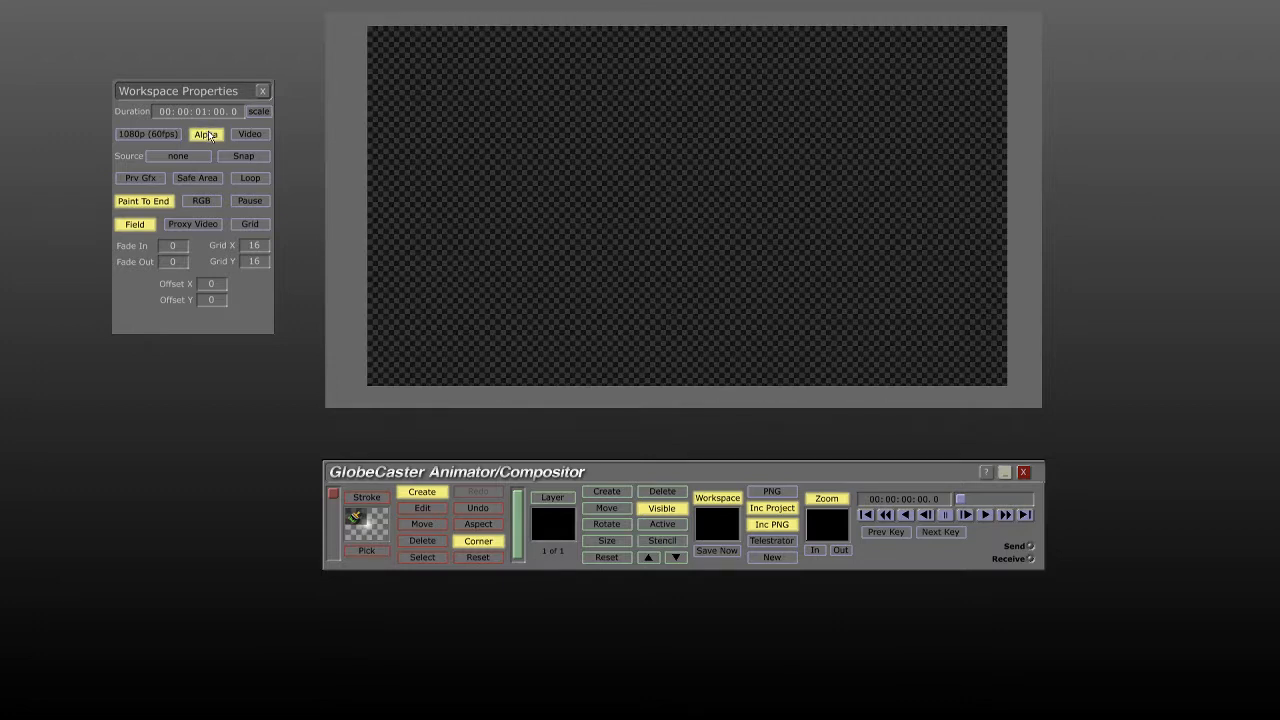
- Enable NDI among the workspace's video options and check that it is ticked
left_click(250, 138)
left_click(250, 142)
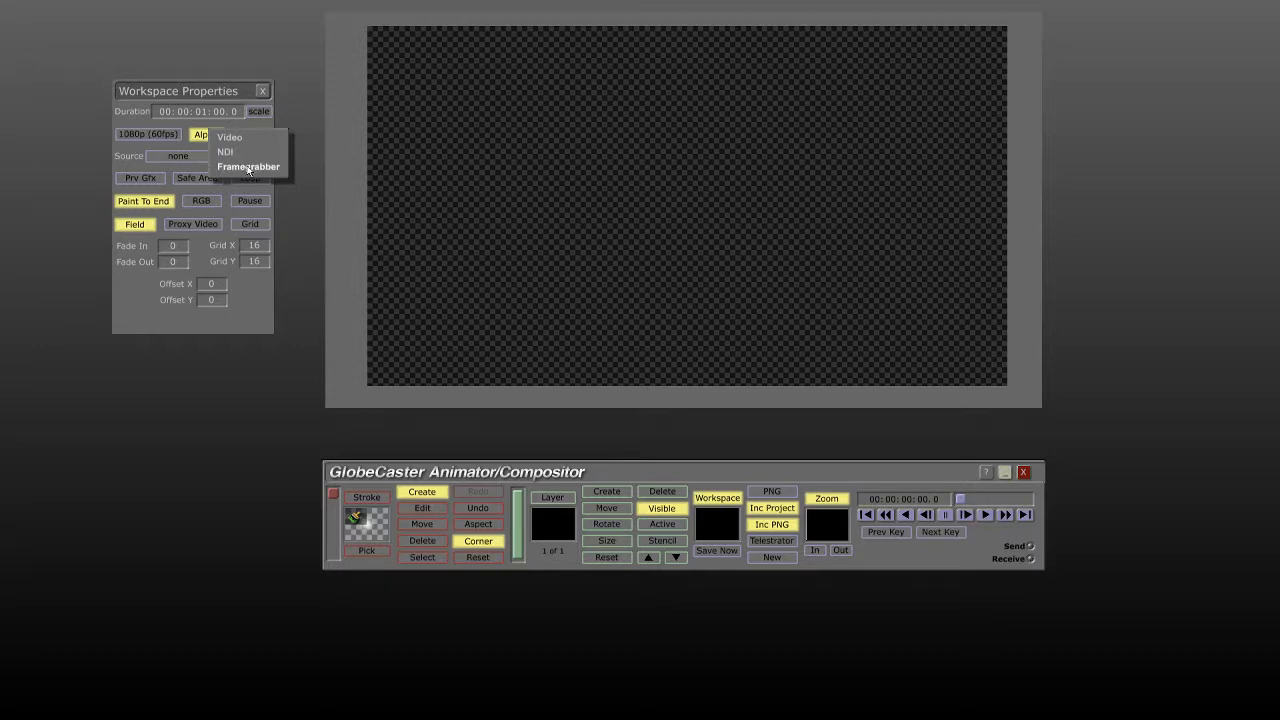
left_click(227, 153)
left_click(245, 138)
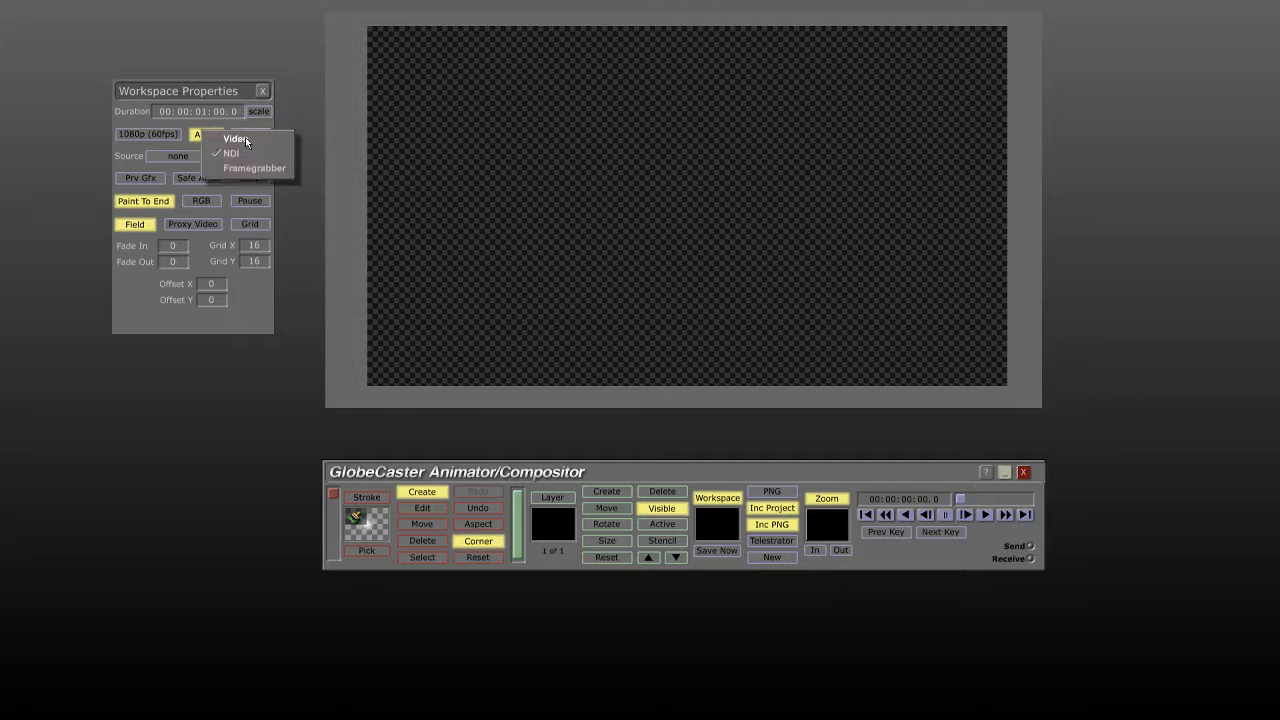
left_click(168, 153)
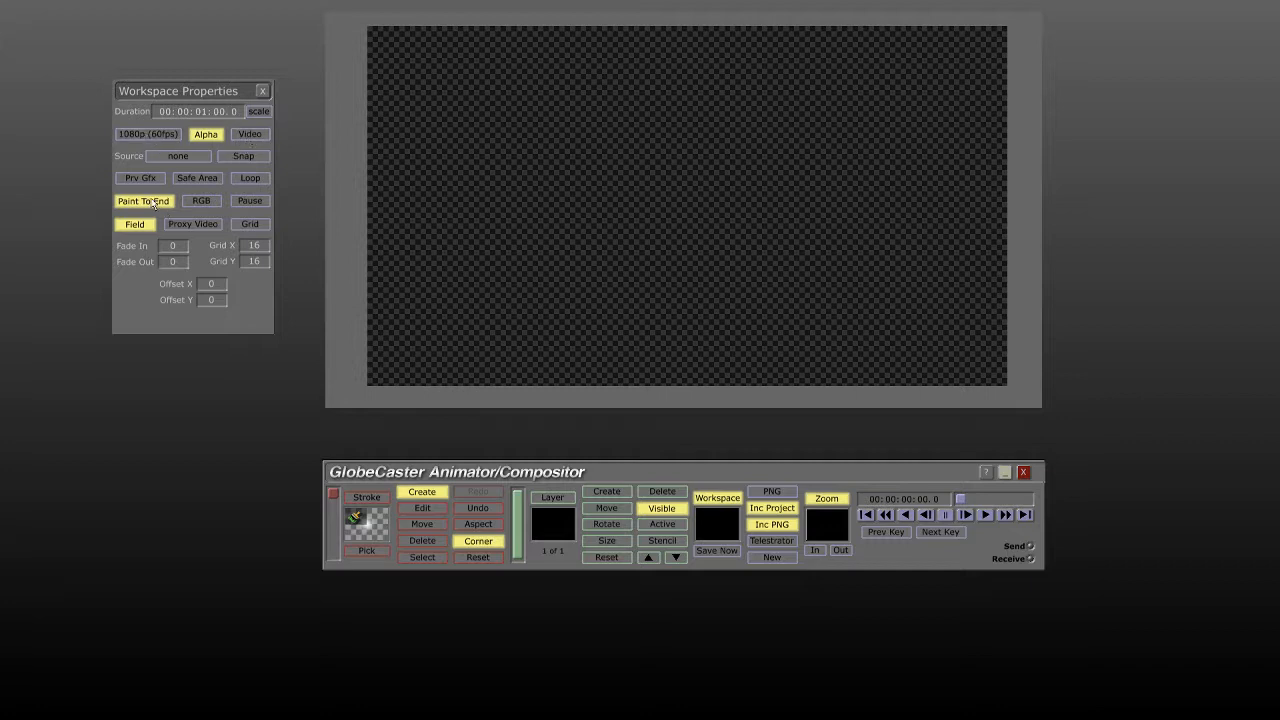
- Shift the workspace properties window slightly and review the Source and Snap options without choosing any
left_click_drag(210, 85, 228, 93)
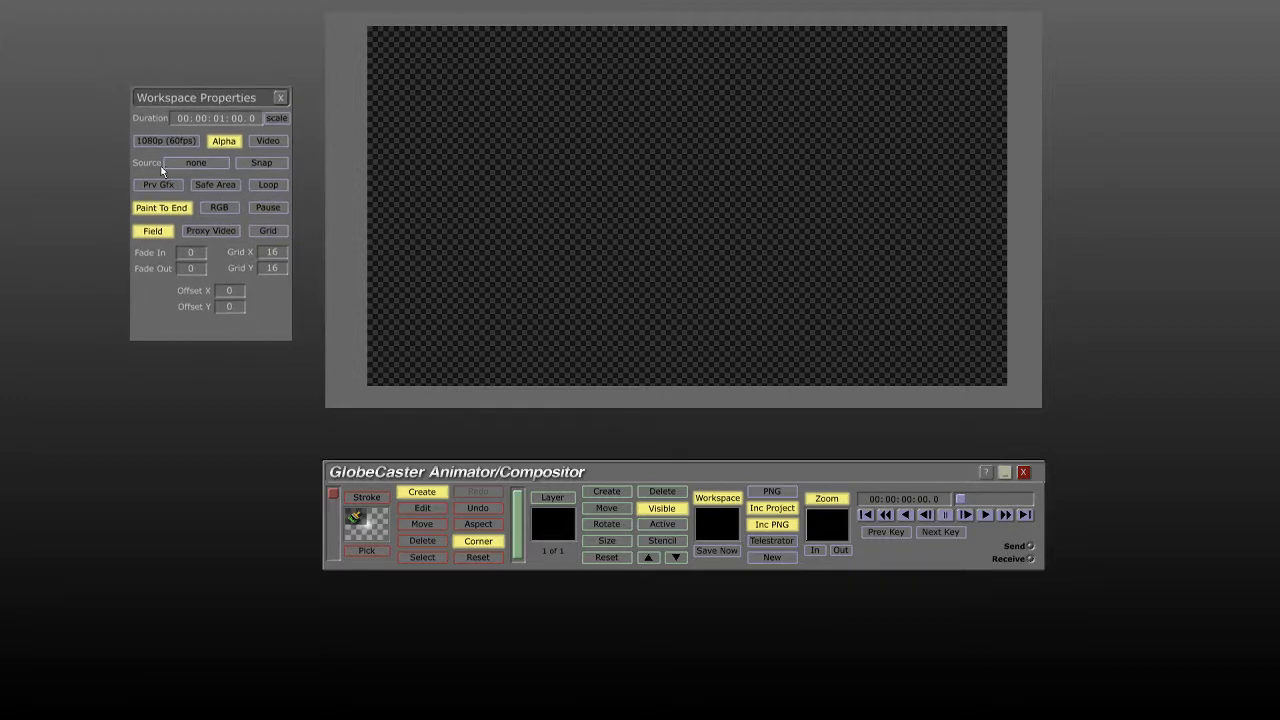
left_click(211, 167)
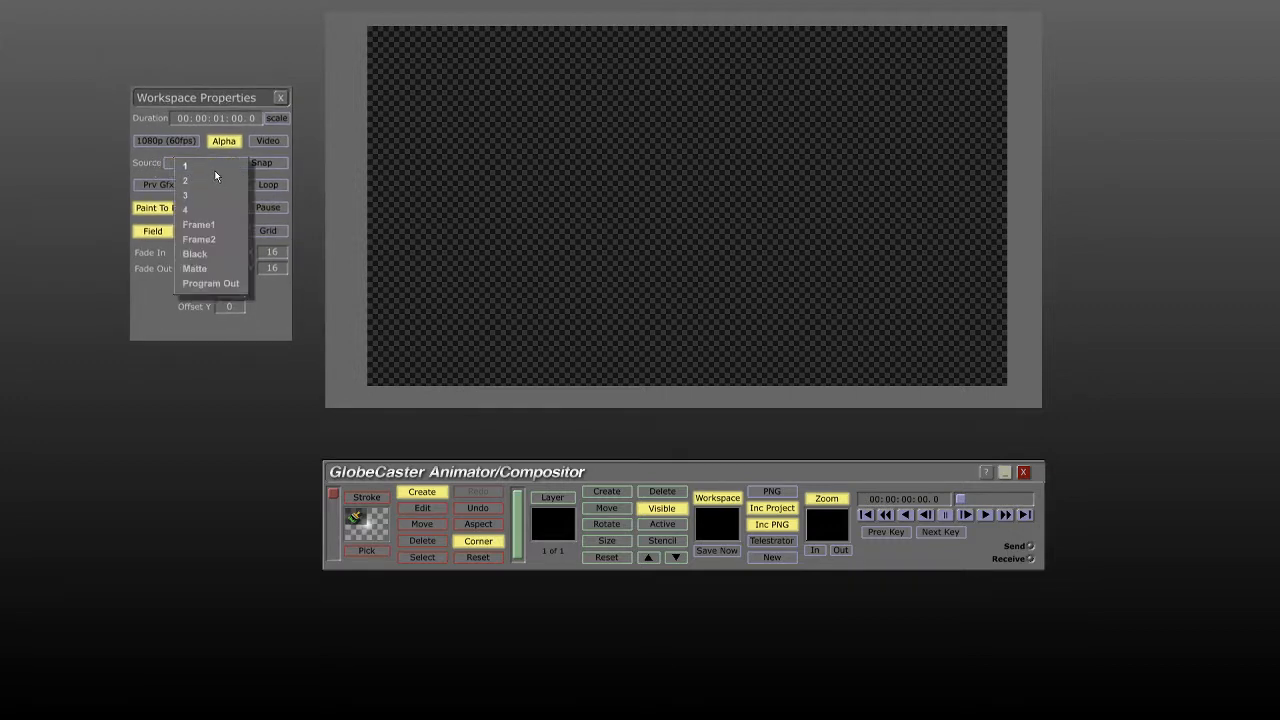
left_click(150, 167)
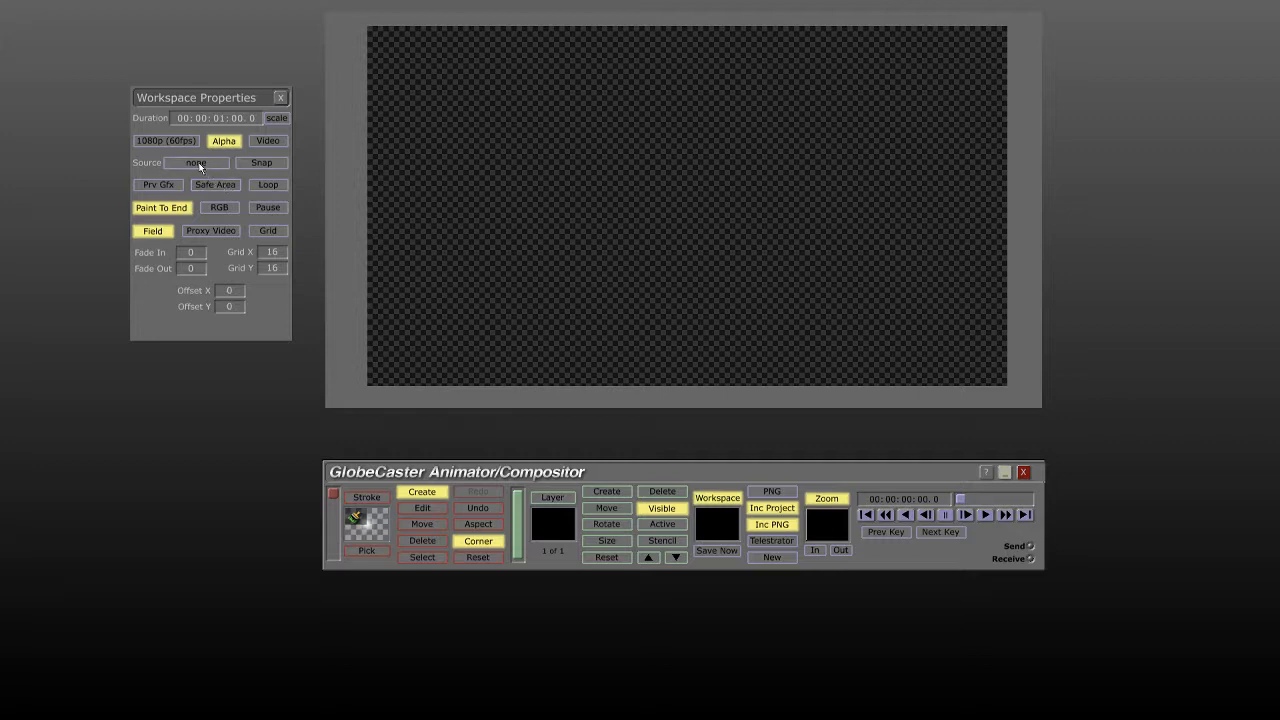
left_click(240, 164)
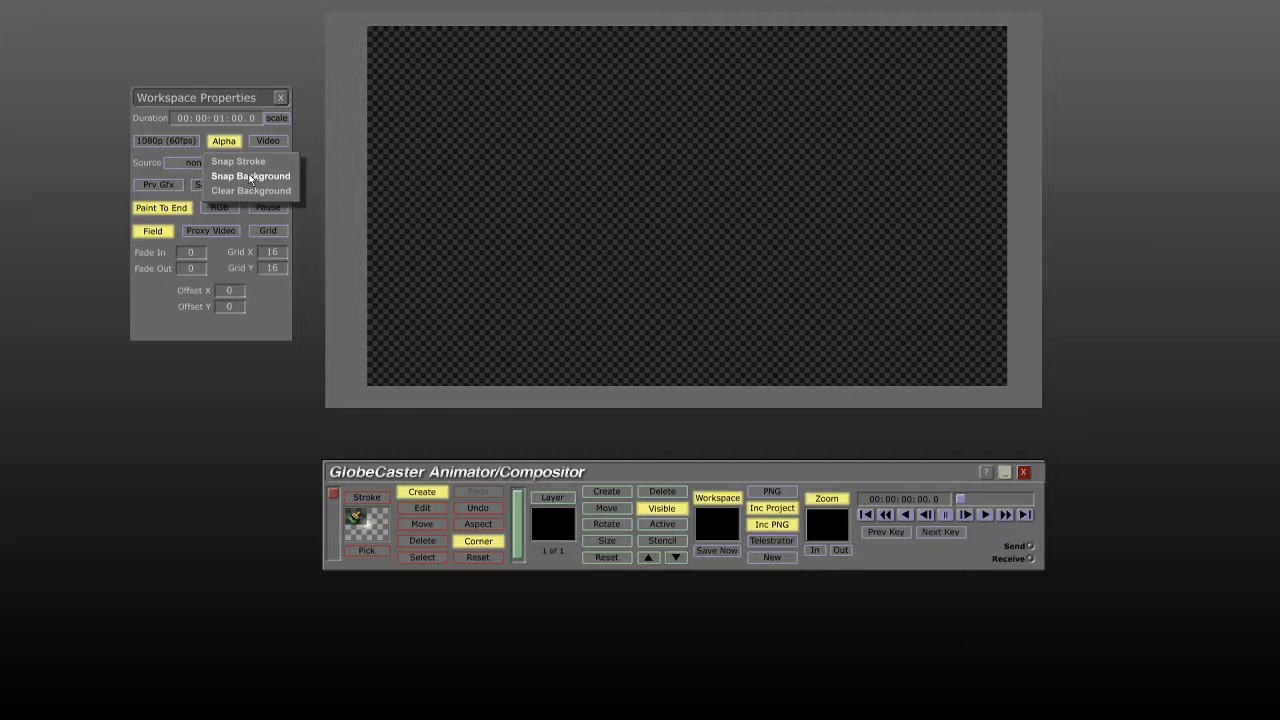
left_click(147, 175)
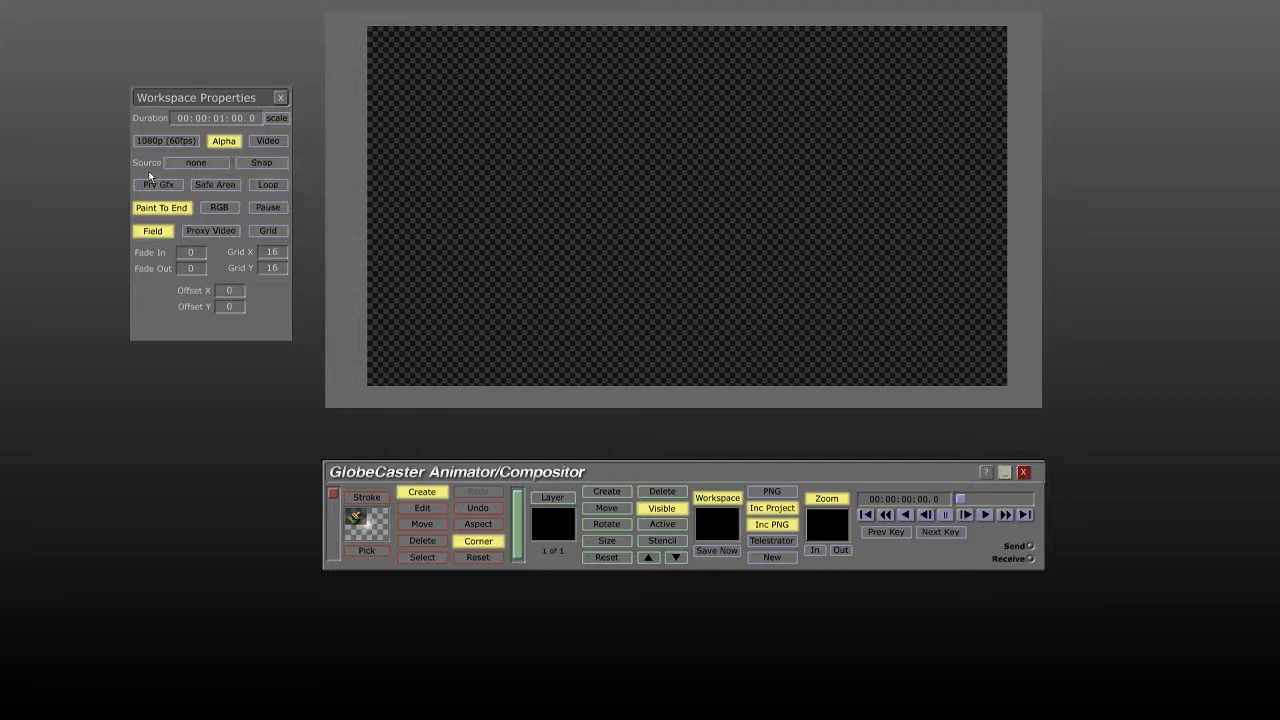
- Turn on the Safe Area overlay for the canvas
left_click(209, 189)
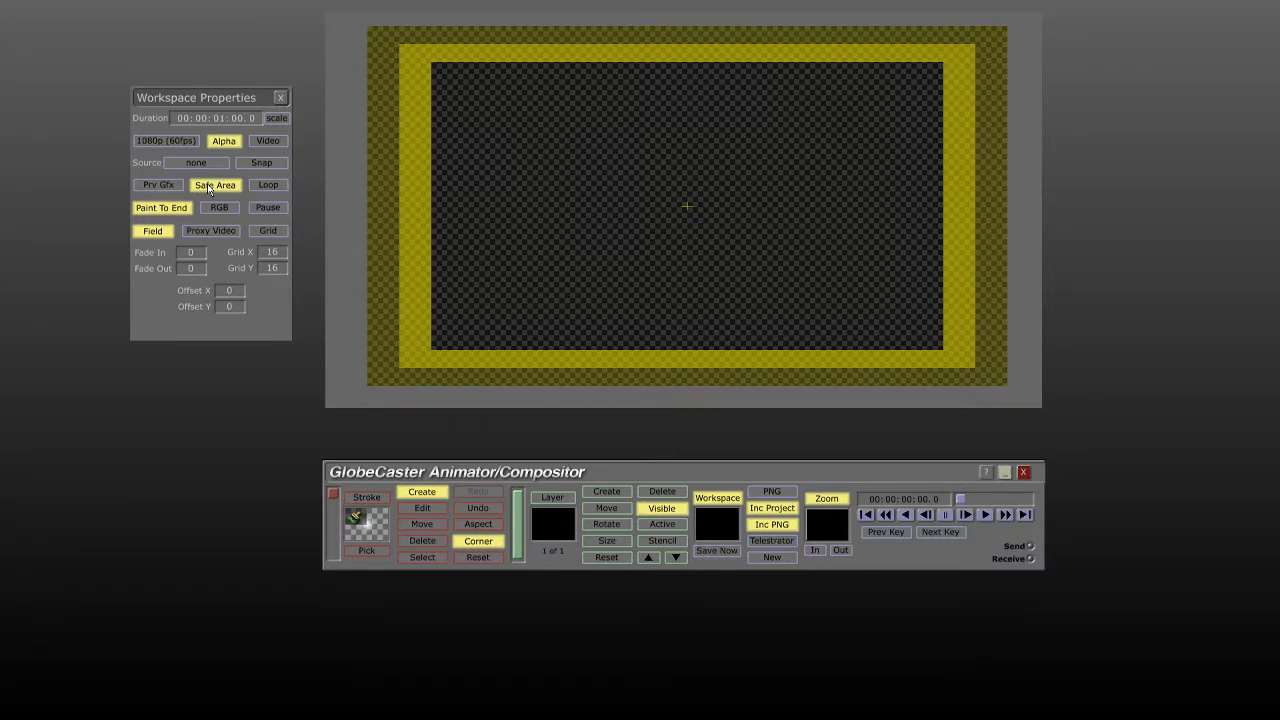
- Paint a small oval stroke over the canvas's lower-left safe-area margin and move it inside the safe zone
left_click(209, 189)
left_click(209, 189)
mouse_move(417, 303)
left_mouse_down()
mouse_move(414, 351)
mouse_move(439, 325)
mouse_move(420, 292)
mouse_move(384, 325)
left_mouse_up()
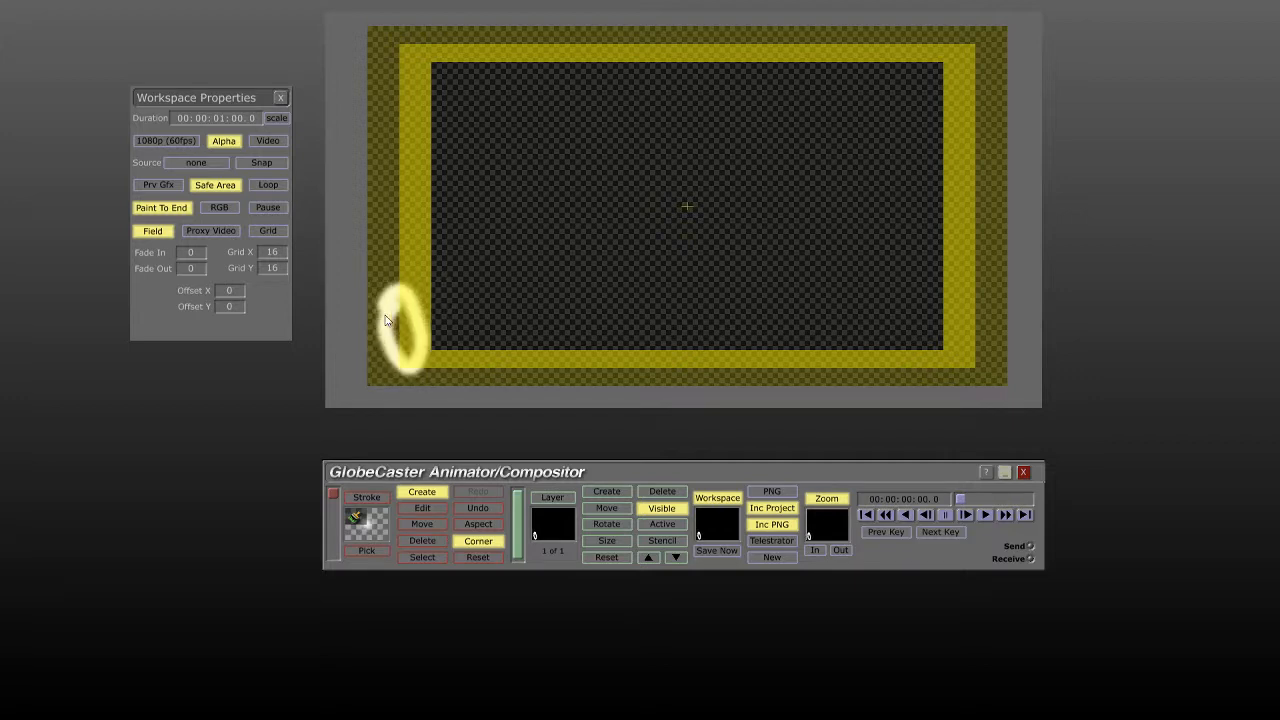
mouse_move(388, 321)
left_mouse_down()
mouse_move(408, 304)
mouse_move(382, 311)
mouse_move(415, 321)
mouse_move(443, 289)
mouse_move(440, 305)
mouse_move(465, 292)
left_mouse_up()
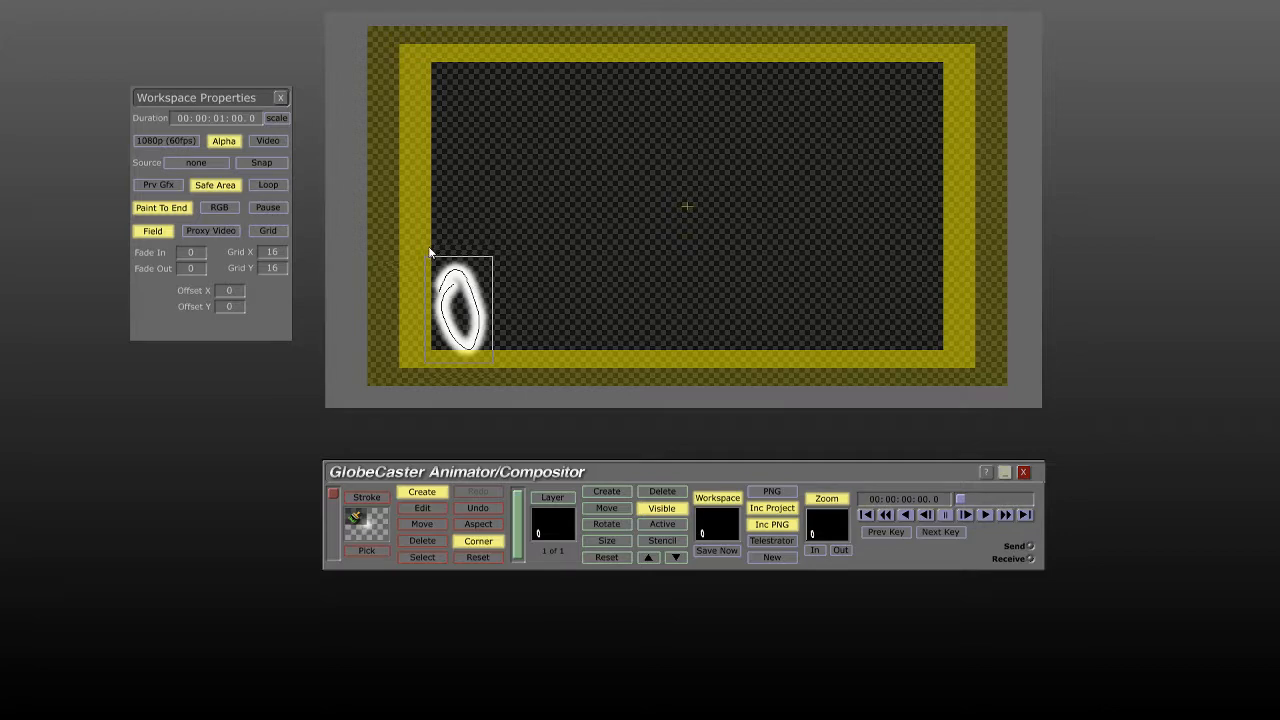
- Turn off the Safe Area overlay and open a new timeline window
left_click(224, 186)
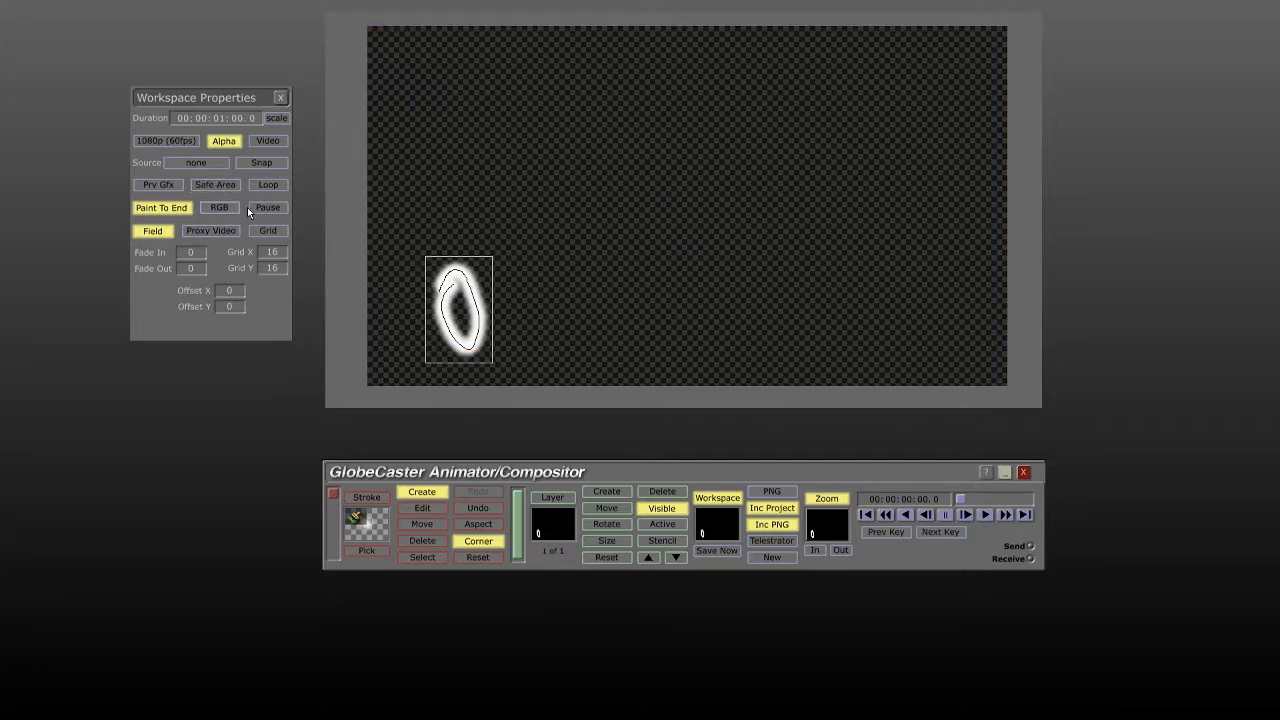
right_click(249, 588)
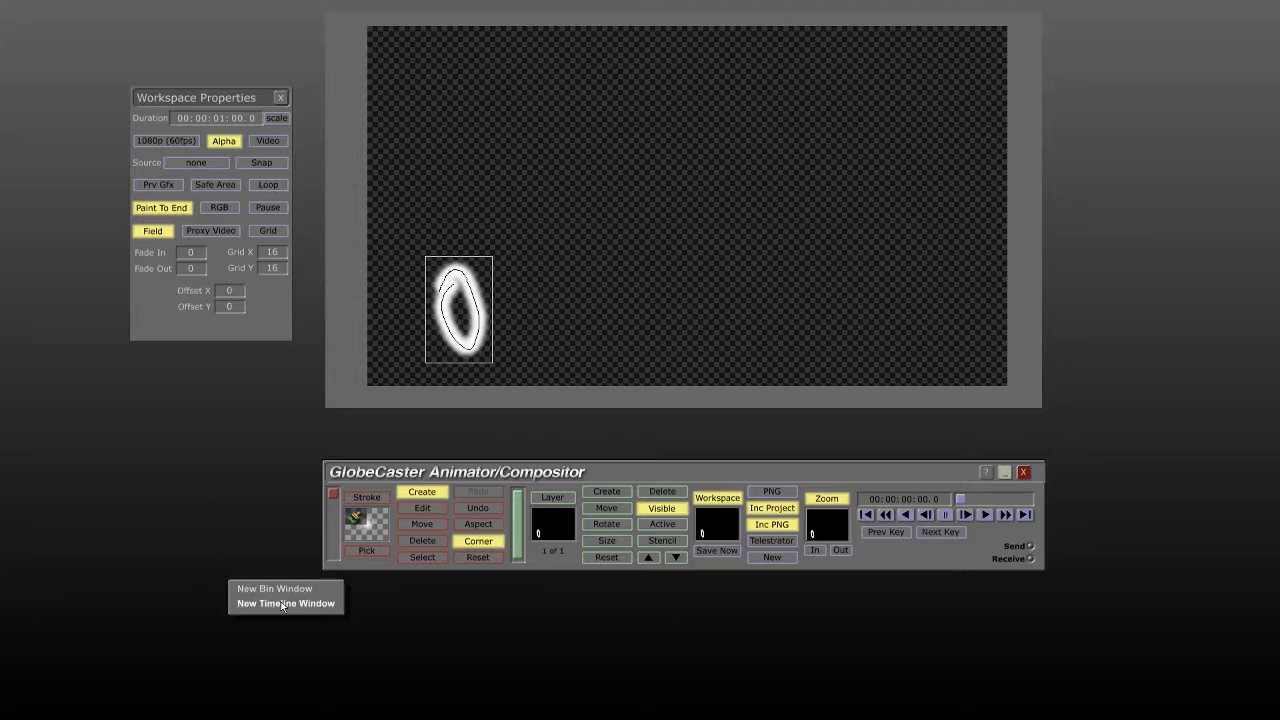
left_click(278, 603)
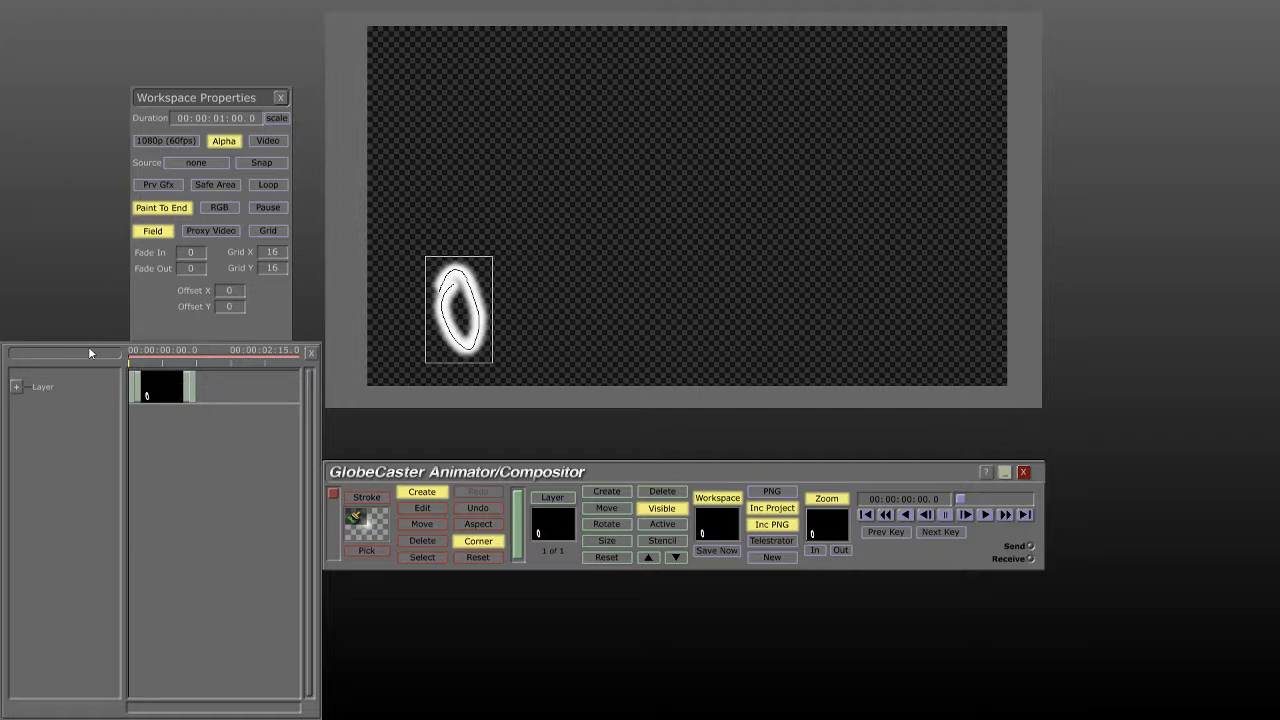
- Add a loop section to the timeline, test it with playback and scrubbing, and delete the section
left_click(266, 186)
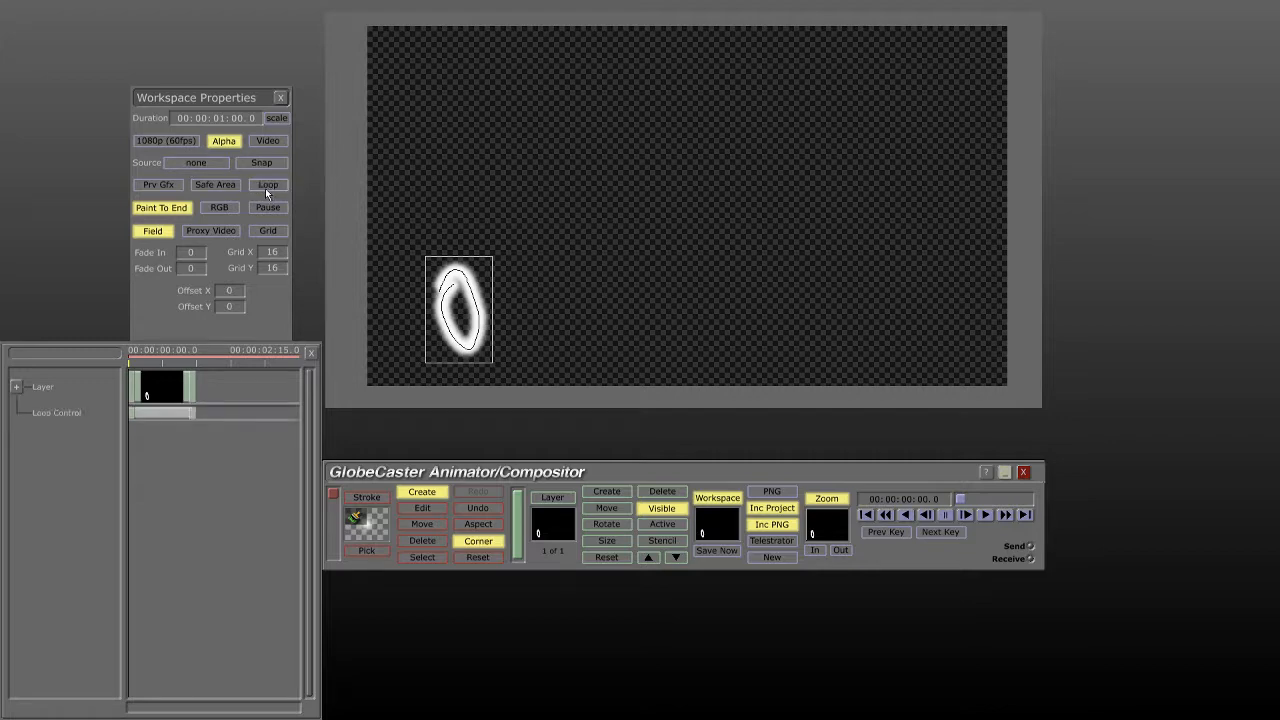
left_click(148, 447)
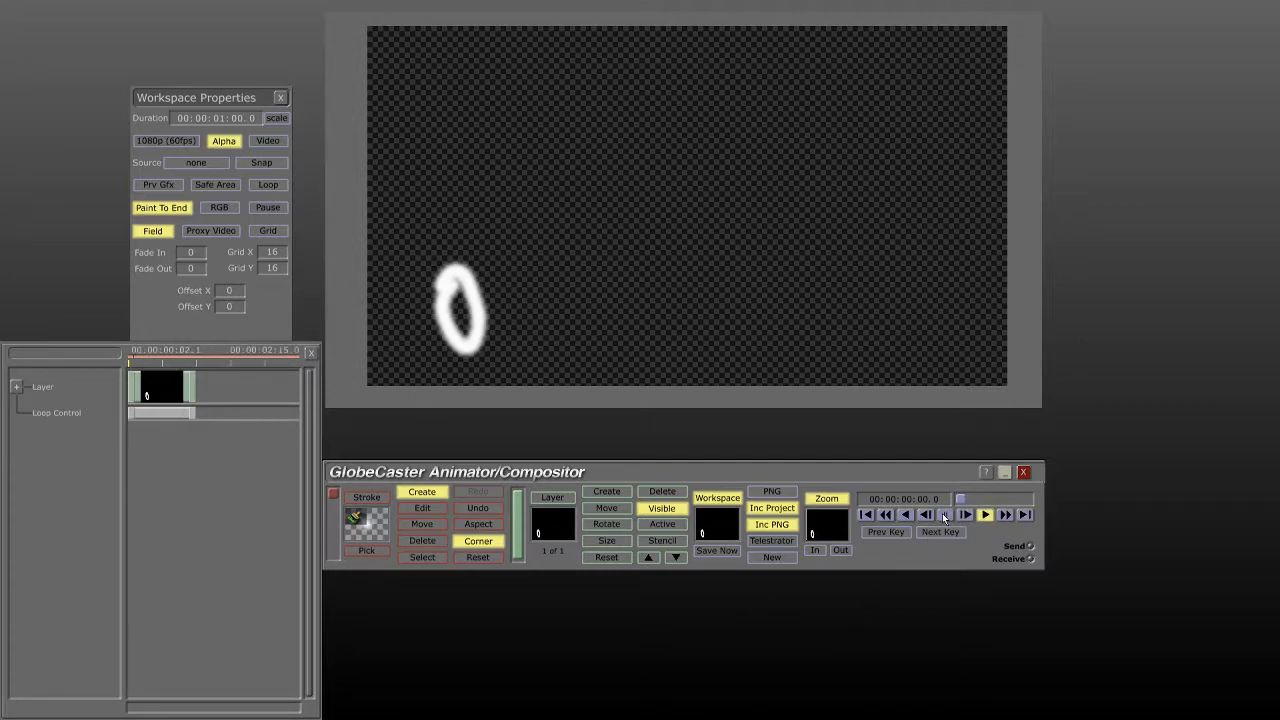
left_click(942, 513)
left_click_drag(188, 517, 154, 456)
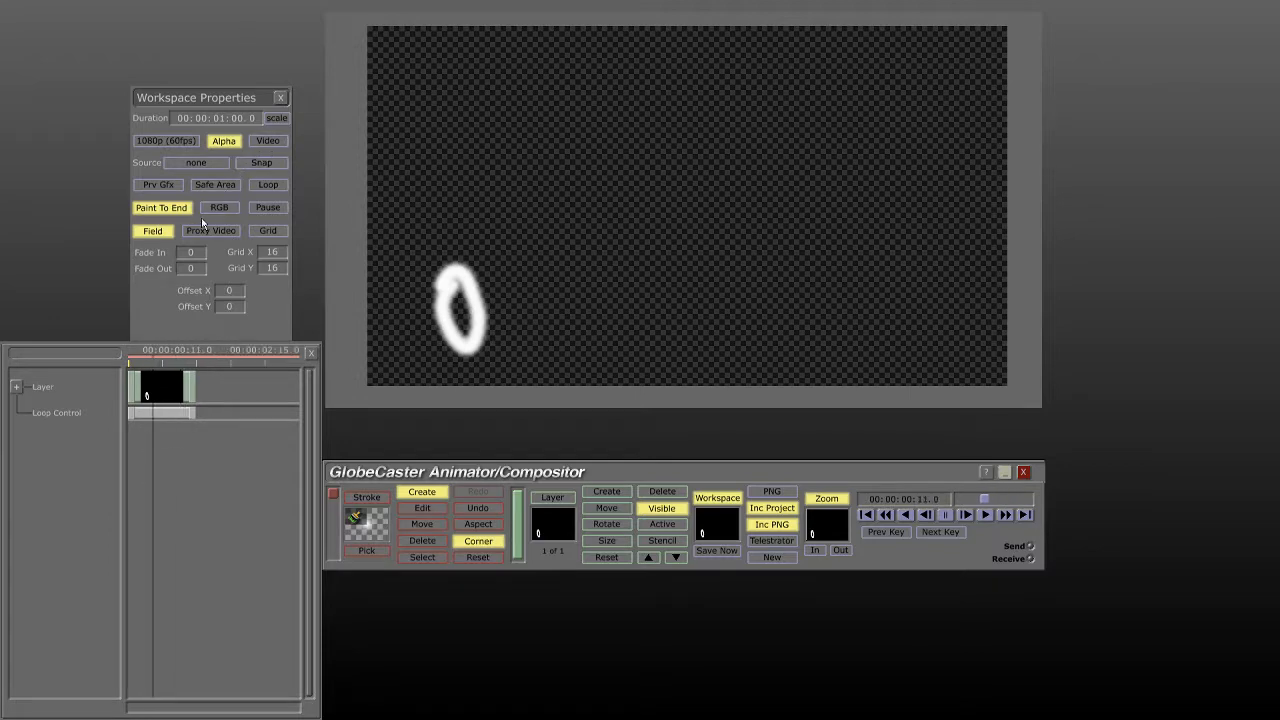
right_click(170, 413)
left_click(142, 410)
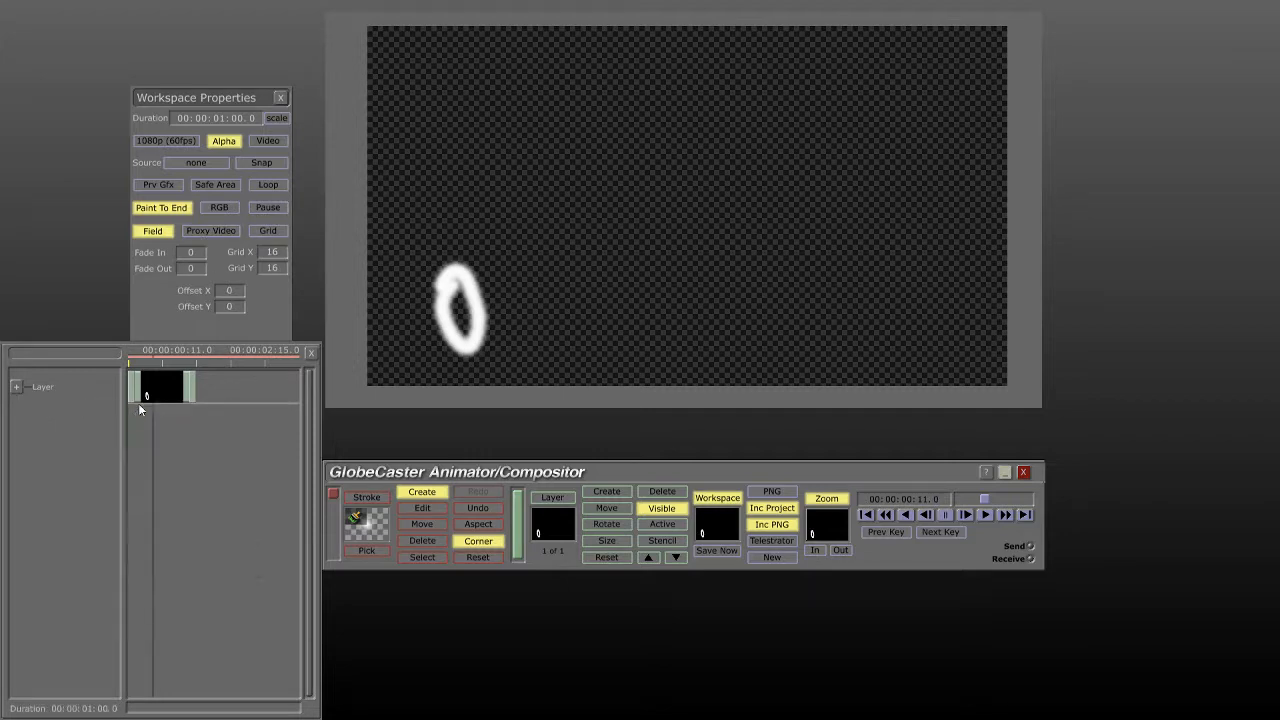
- Place three pause points along the layer's timeline, starting from the beginning of the clip
left_click_drag(137, 414, 127, 390)
left_click(261, 212)
left_click(261, 208)
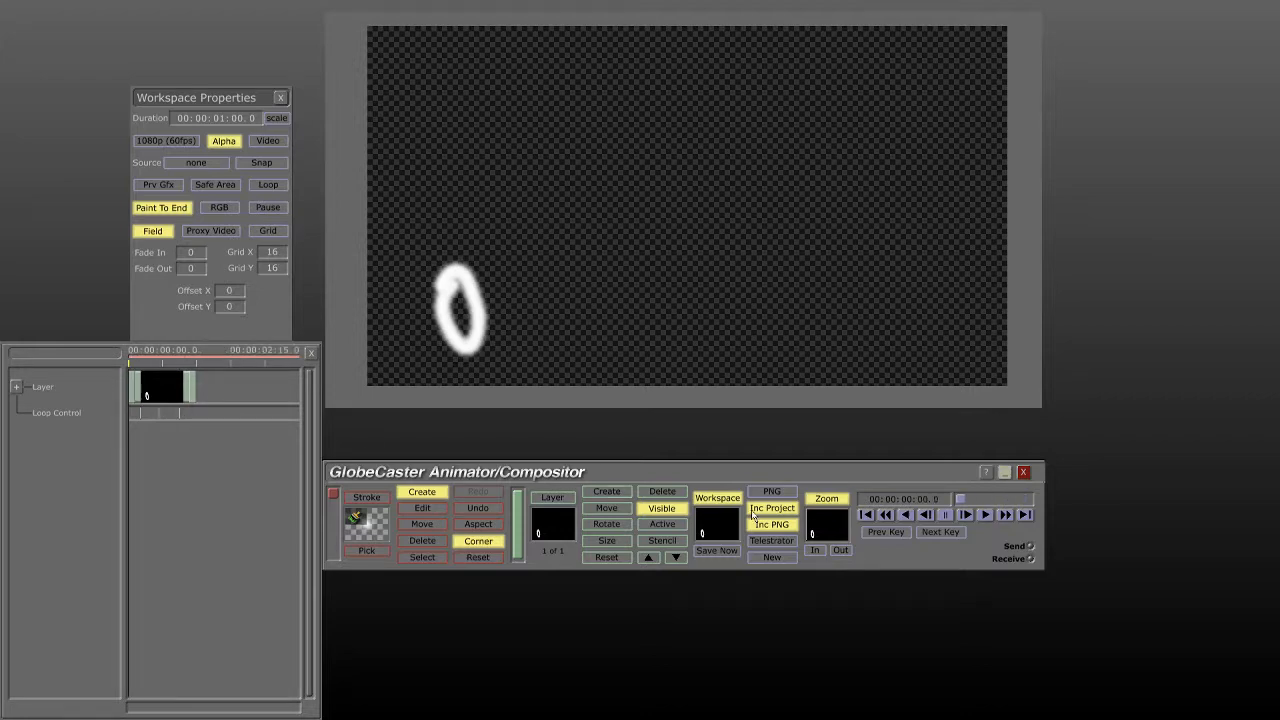
- Play the timeline from the start, resuming at each pause point until the end of the clip
left_click(983, 514)
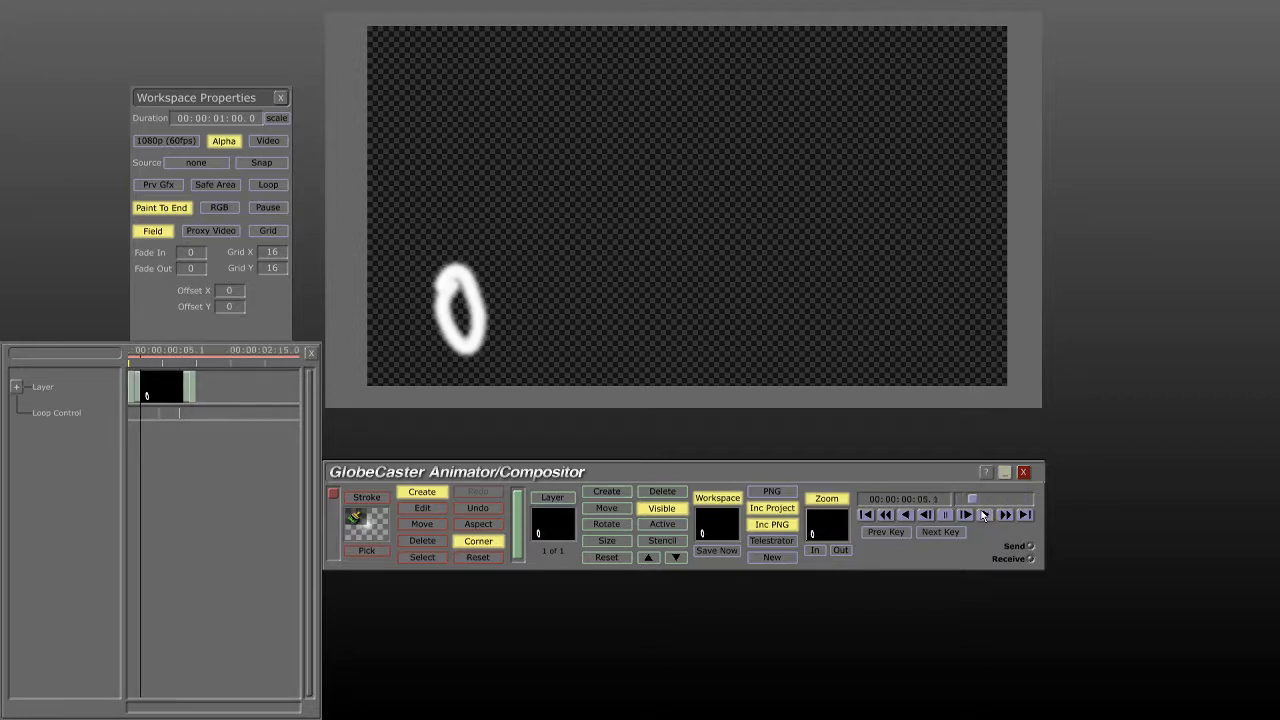
left_click(982, 515)
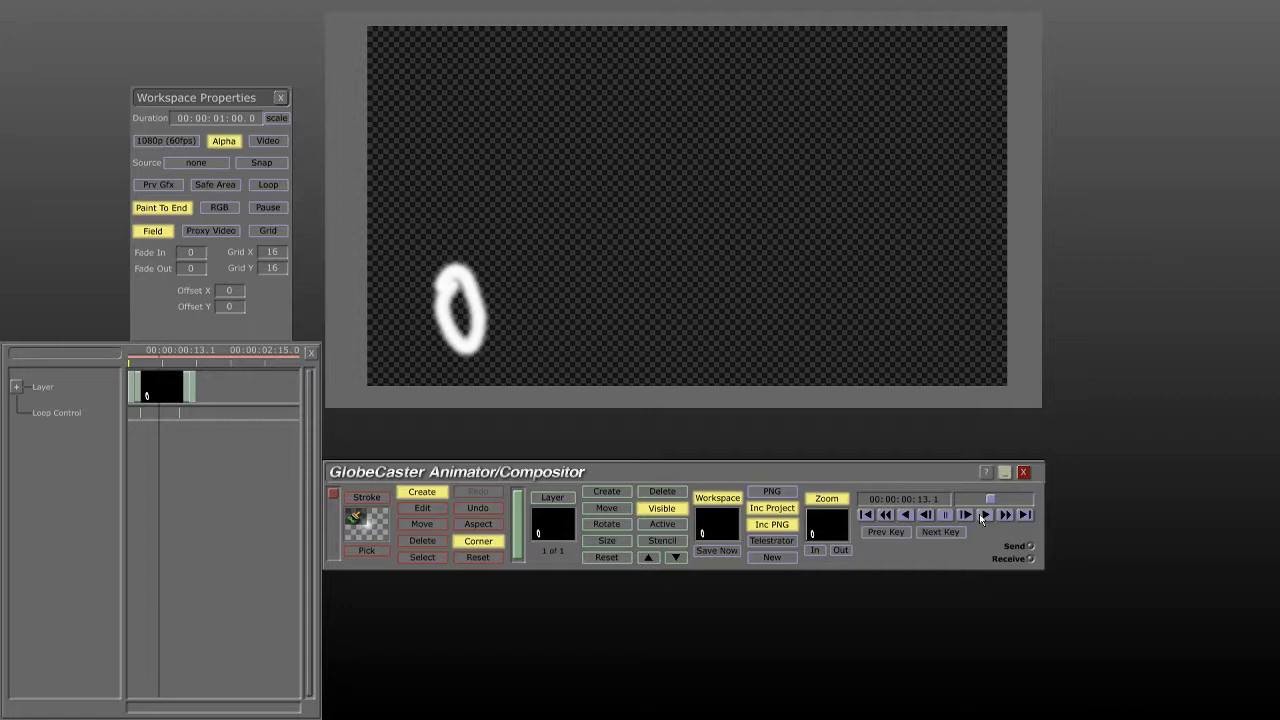
left_click(982, 516)
left_click(982, 516)
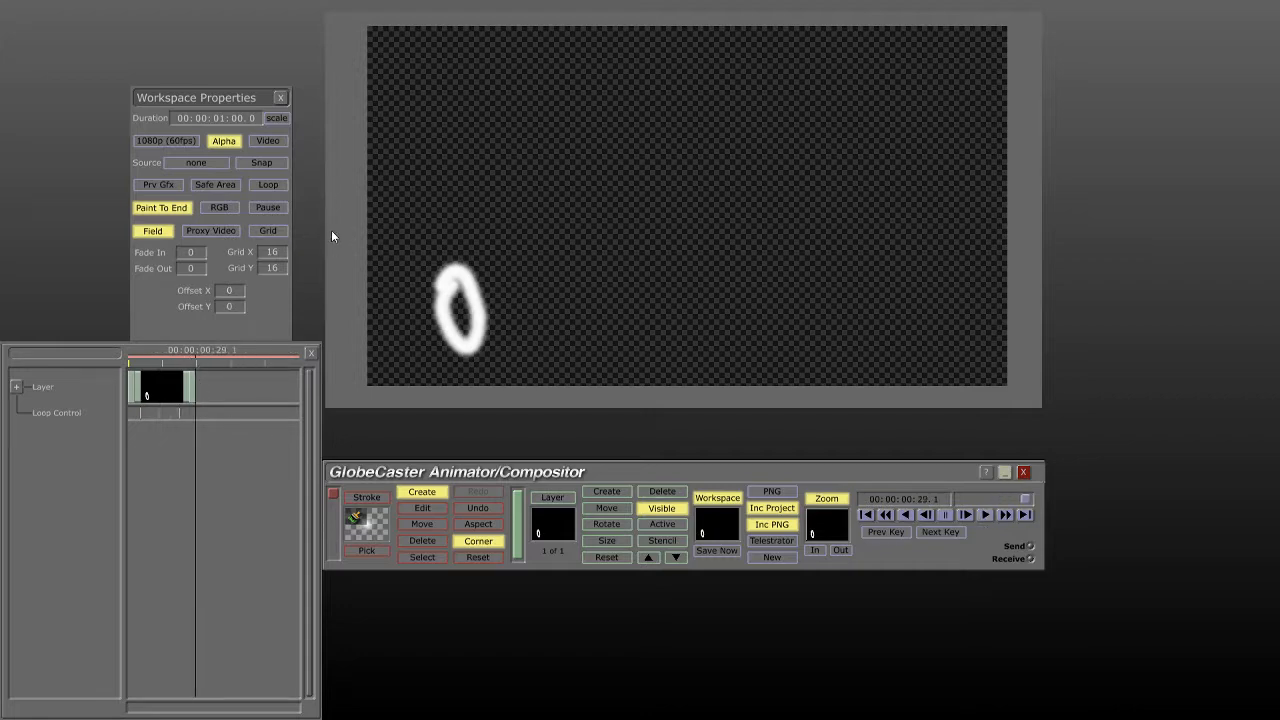
- Turn off Paint To End and paint a single dot near the canvas centre at 00:00:00:00.0 and another at 00:00:00:01.0
left_click(176, 210)
left_click_drag(155, 446, 32, 402)
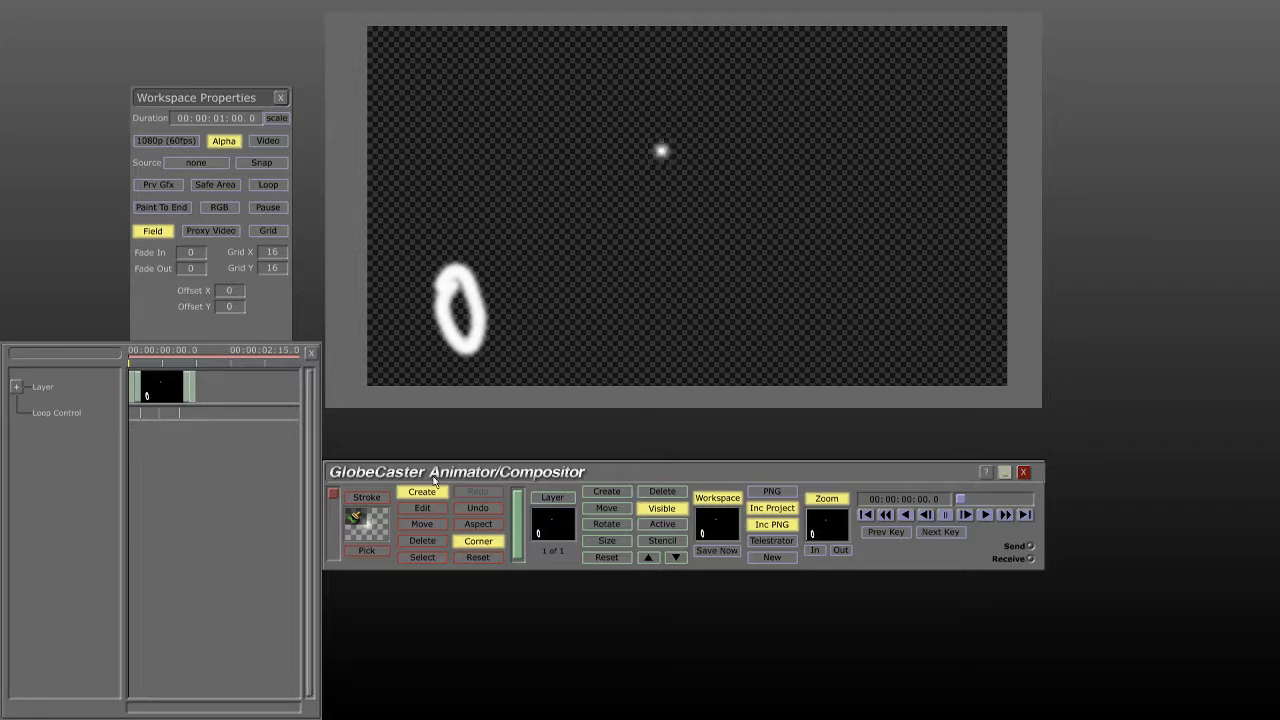
left_click(965, 514)
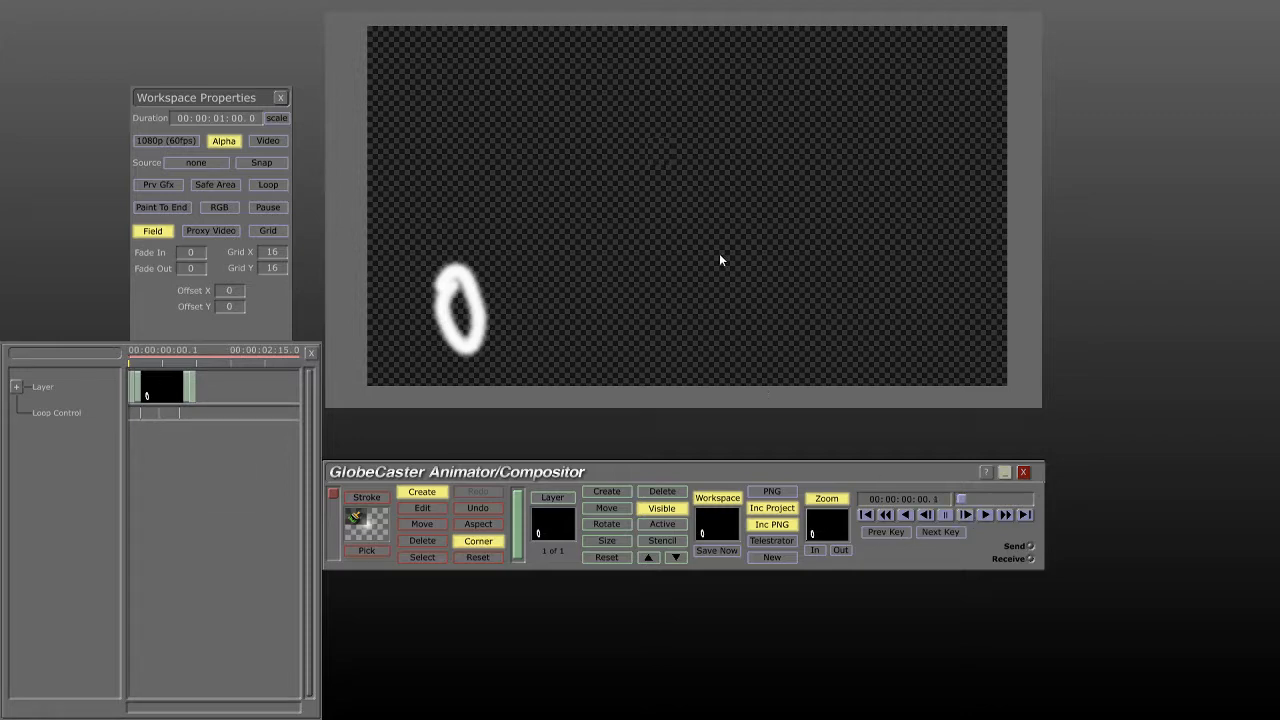
left_click(965, 514)
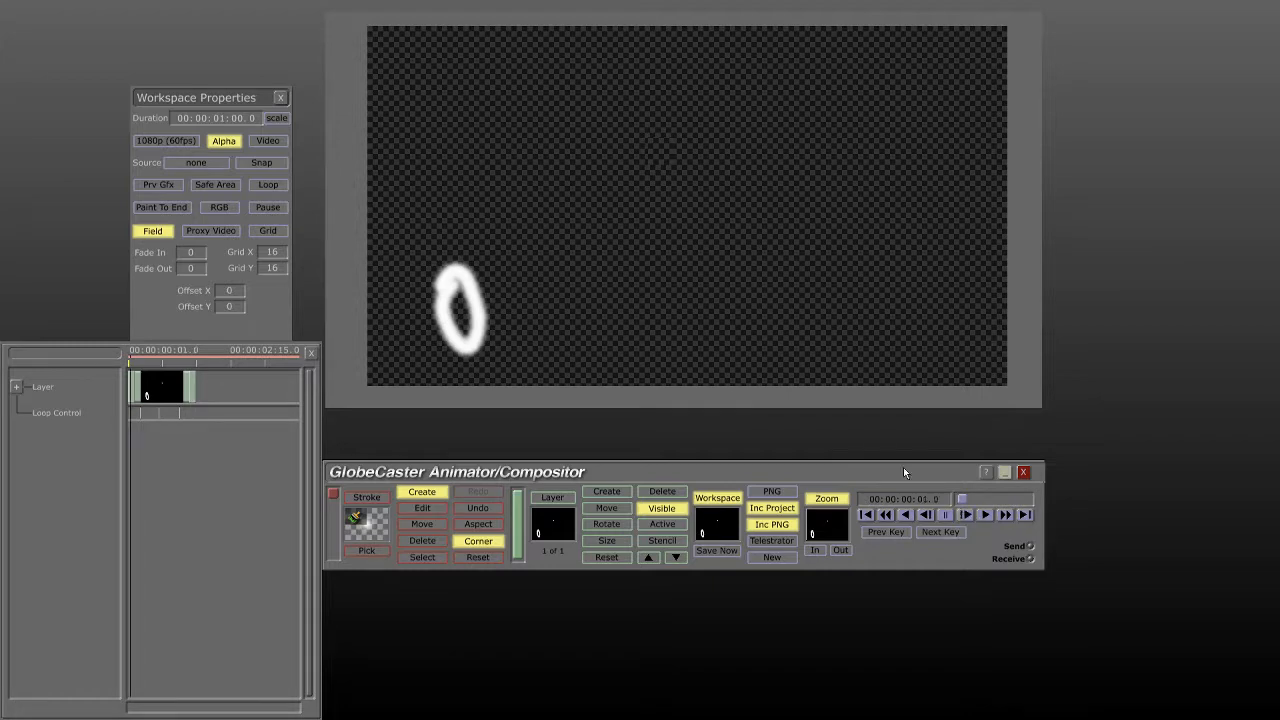
left_click(713, 182)
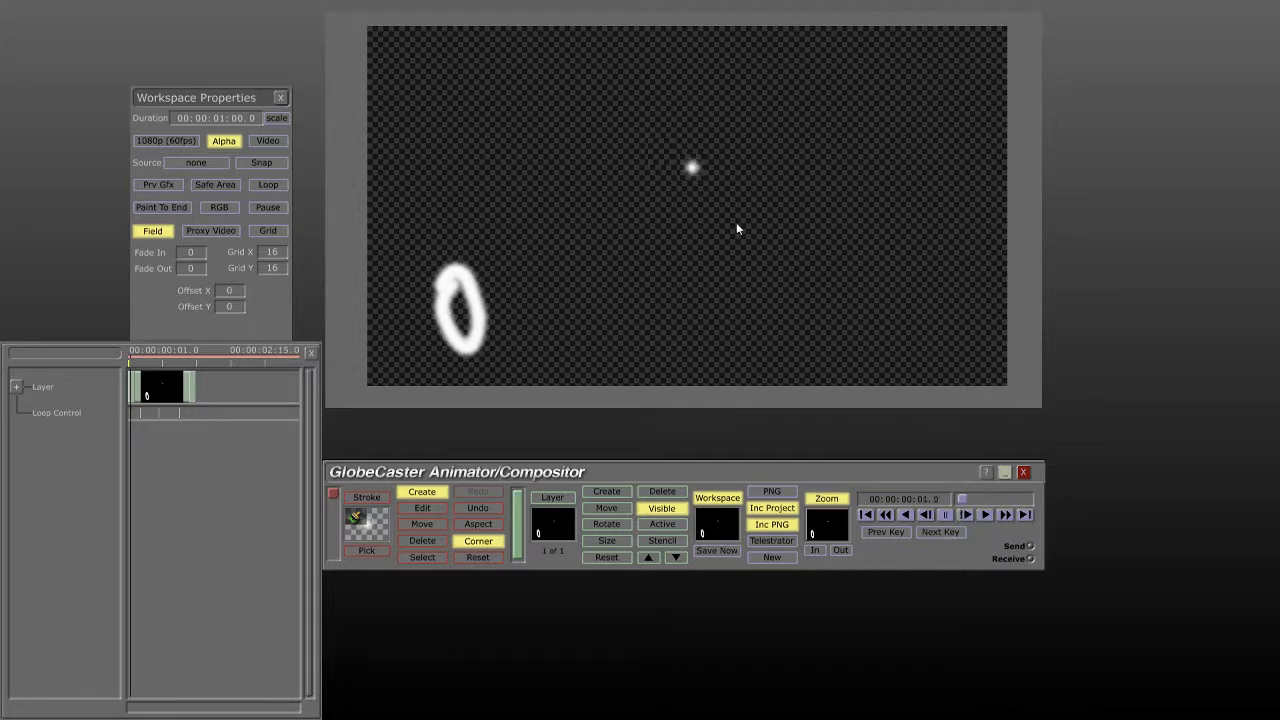
- Advance field by field to 00:00:00:02.0 and return the playhead to the start to compare the painted dots
left_click(967, 515)
left_click(965, 515)
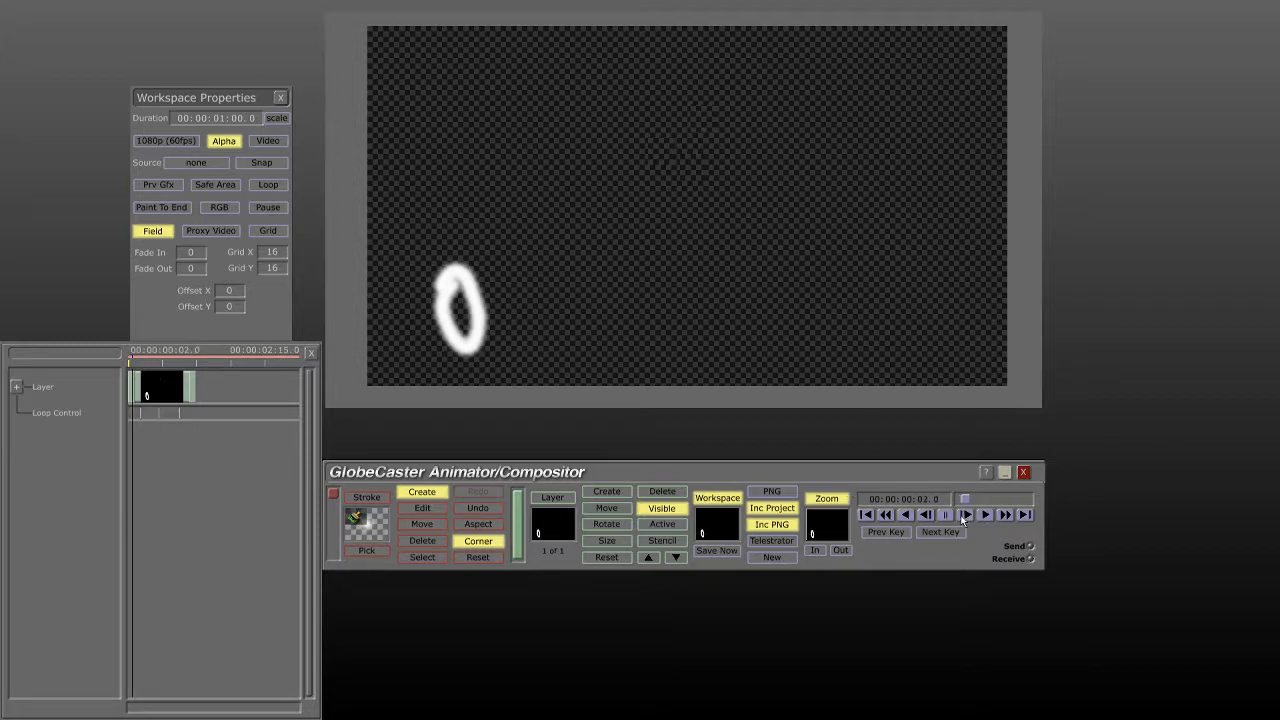
left_click_drag(965, 505, 957, 505)
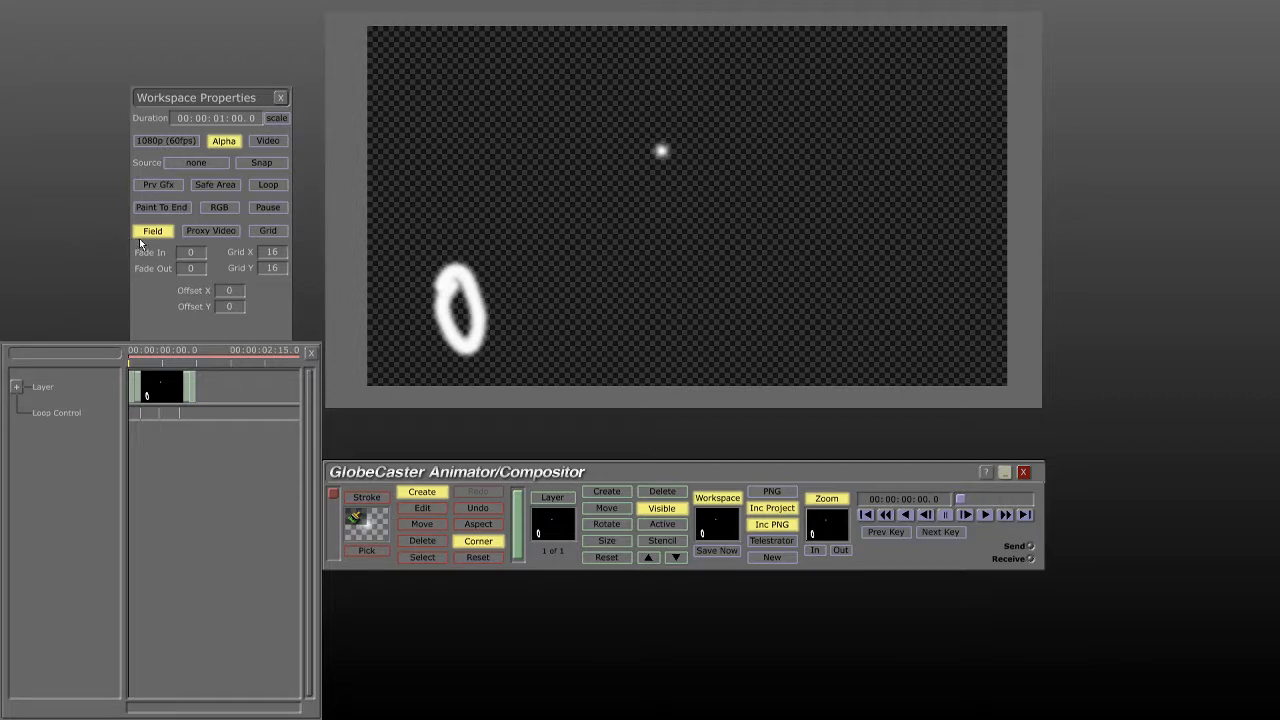
- Turn off the workspace's Field option and advance the timeline in whole frames to 00:00:00:03.0
left_click(139, 237)
left_click(963, 512)
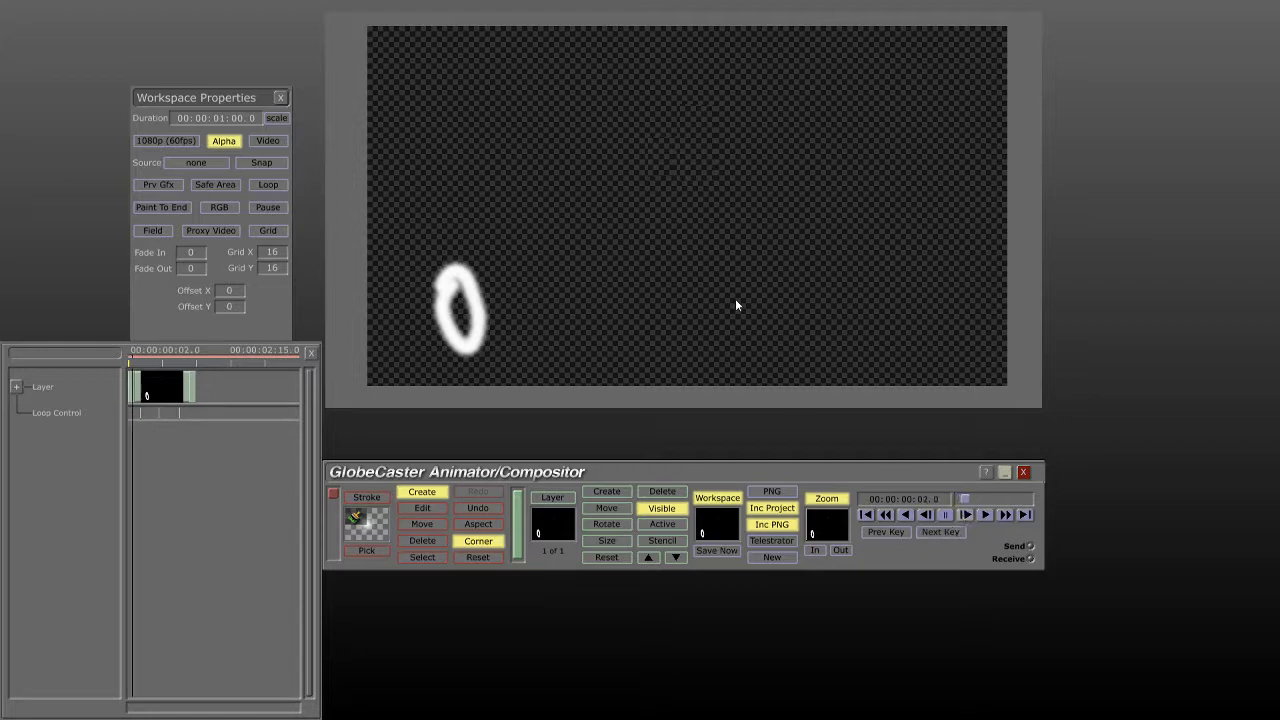
left_click(965, 516)
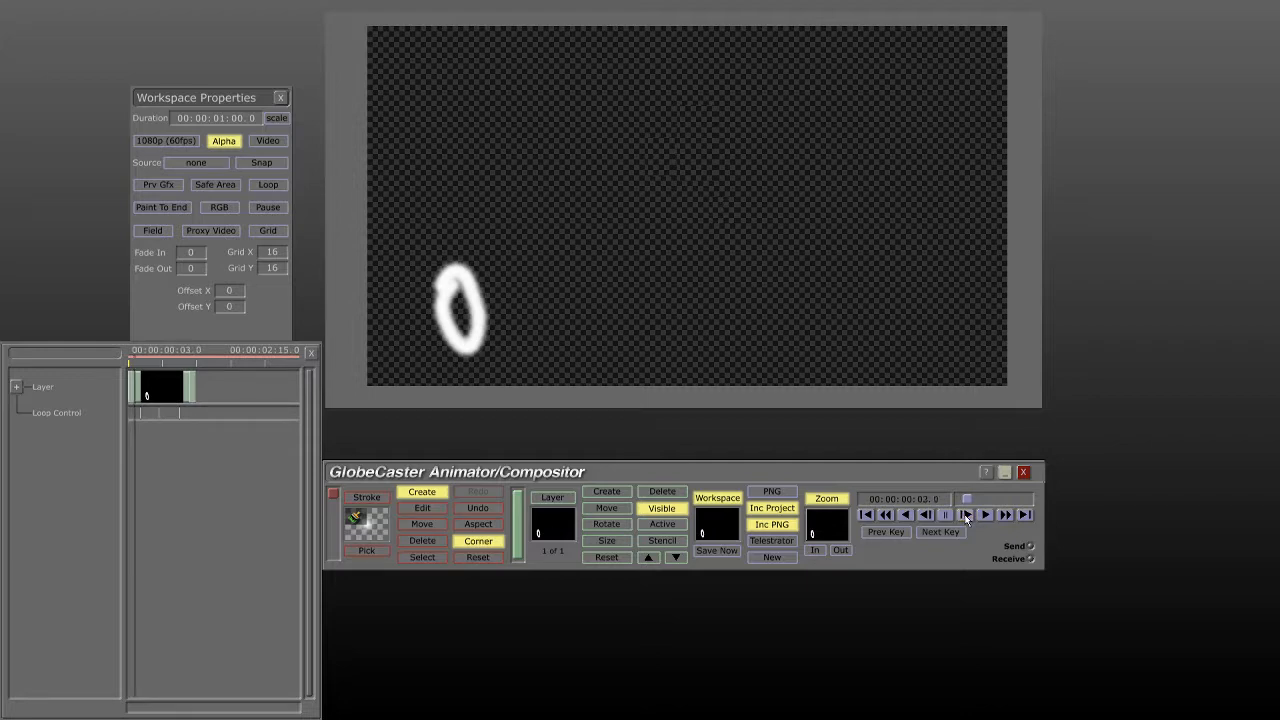
- Turn on the Field and Proxy Video options and scrub the timeline to 00:00:00:05.0
left_click(155, 231)
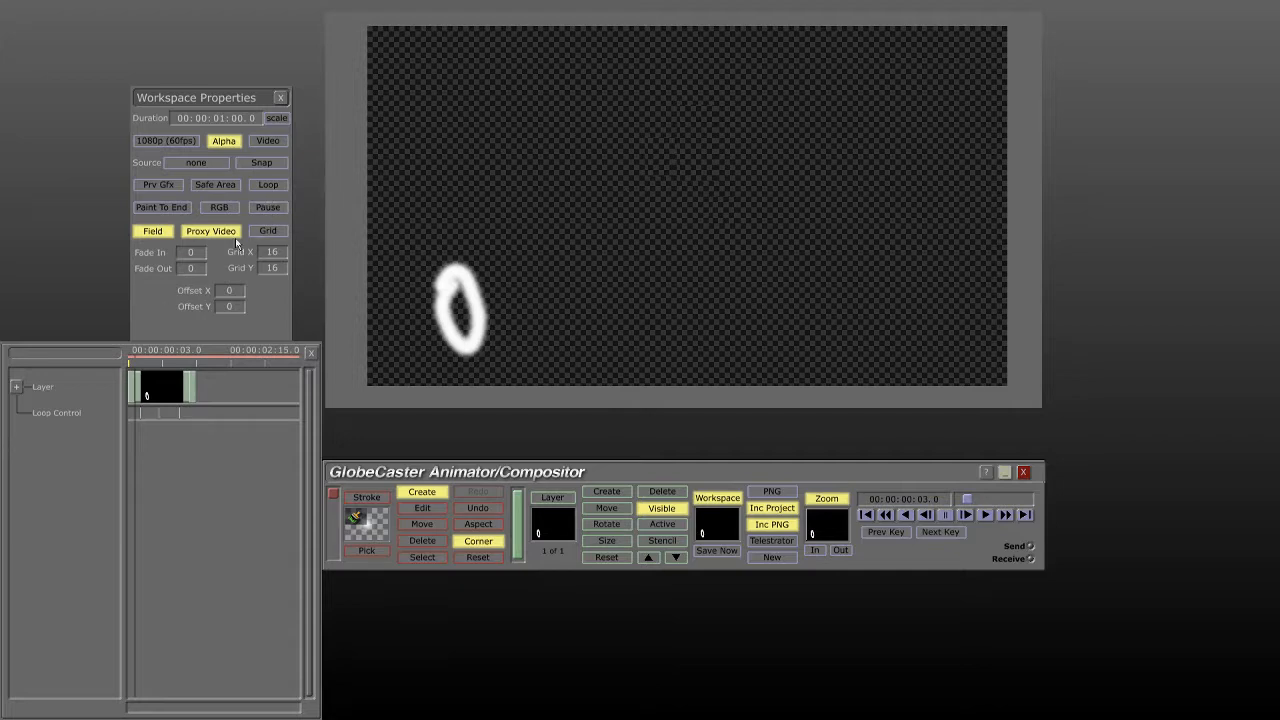
left_click_drag(160, 477, 148, 423)
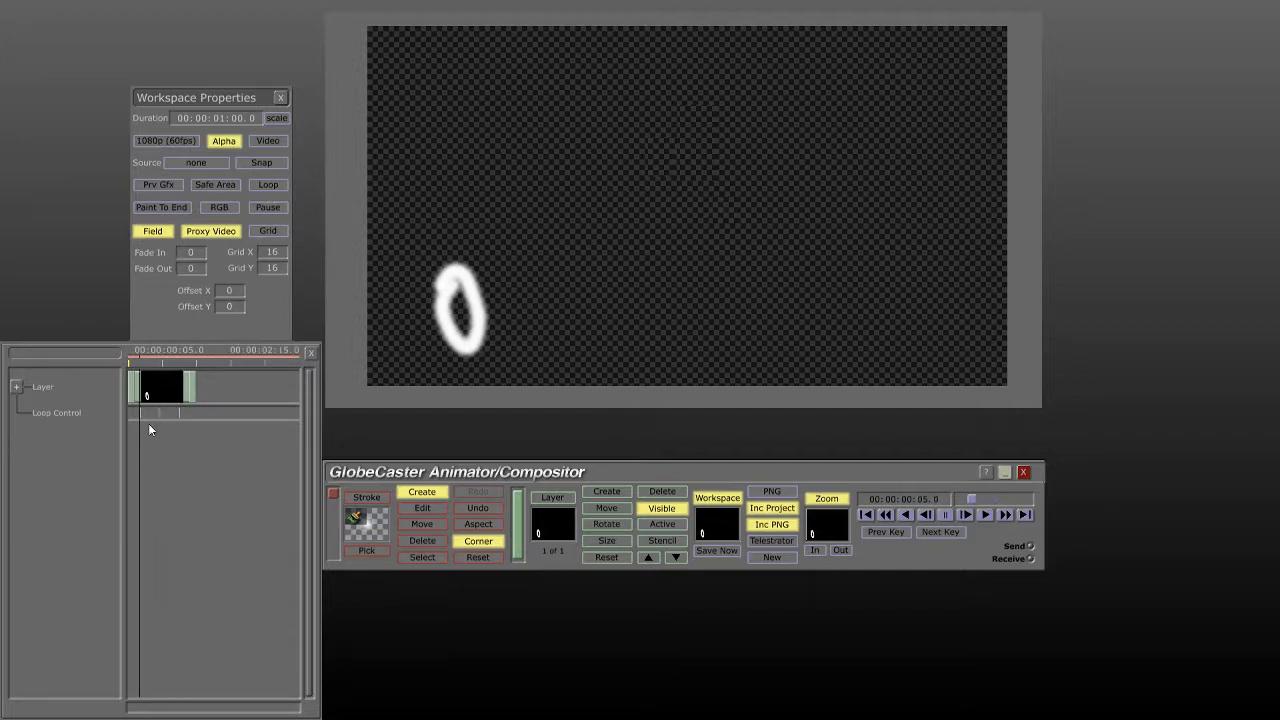
- Enable the workspace grid with Grid X and Grid Y set to 100, and reposition the oval stroke toward the canvas centre
left_click(268, 233)
left_click(260, 253)
type("100")
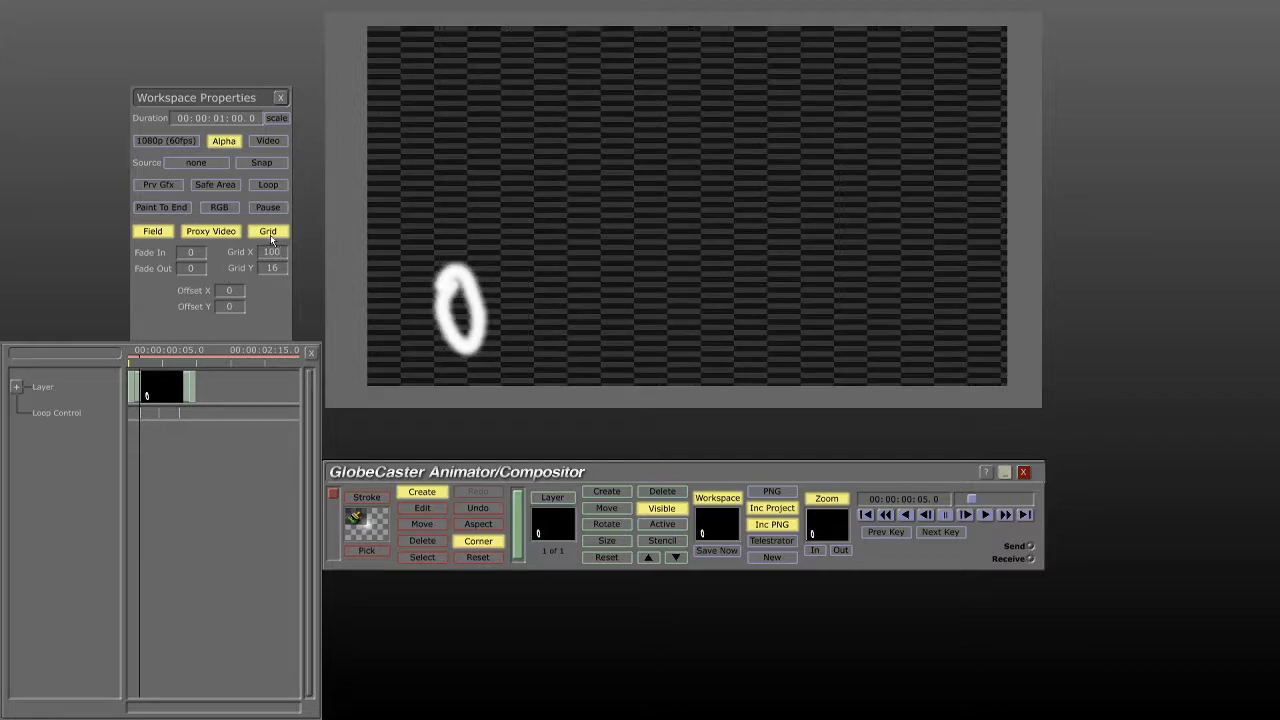
key("Tab")
type("100")
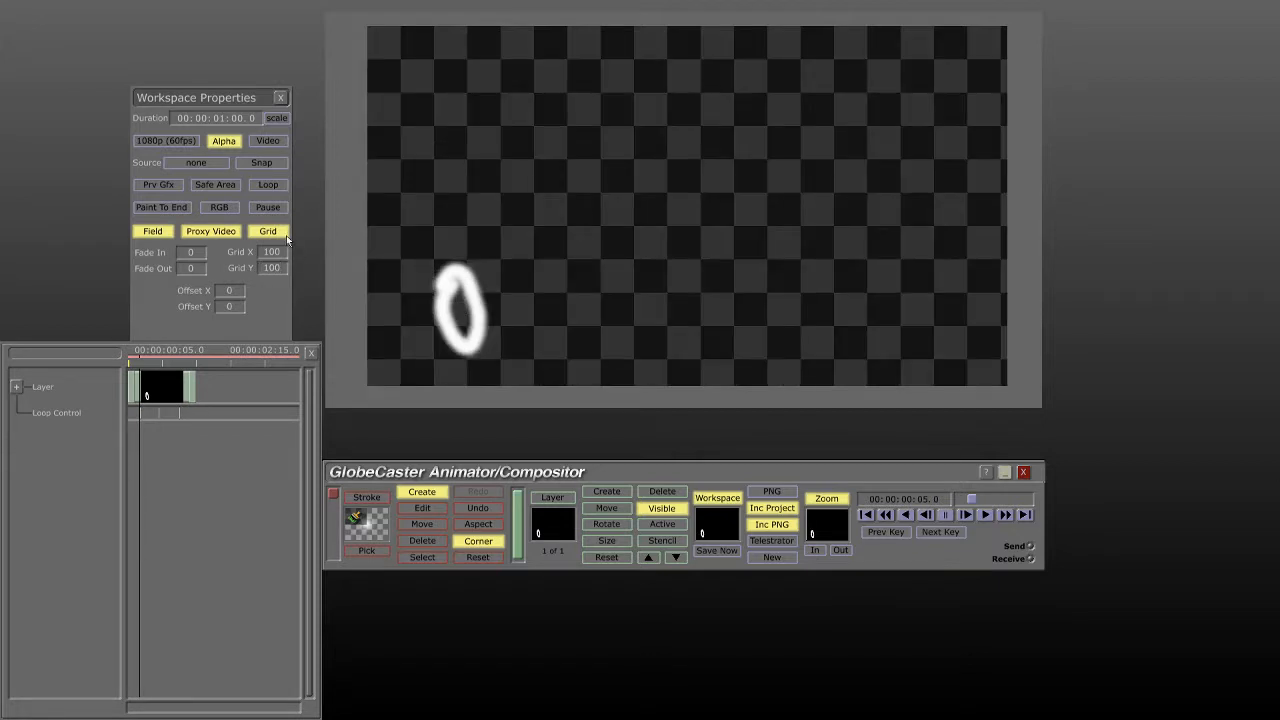
mouse_move(476, 305)
left_mouse_down()
mouse_move(500, 268)
mouse_move(465, 238)
mouse_move(498, 202)
mouse_move(554, 228)
mouse_move(553, 262)
mouse_move(584, 229)
mouse_move(524, 170)
mouse_move(593, 136)
mouse_move(633, 172)
mouse_move(597, 238)
mouse_move(628, 270)
mouse_move(659, 174)
mouse_move(628, 140)
mouse_move(691, 140)
mouse_move(693, 276)
mouse_move(628, 242)
mouse_move(563, 244)
mouse_move(544, 284)
mouse_move(587, 258)
mouse_move(575, 250)
left_mouse_up()
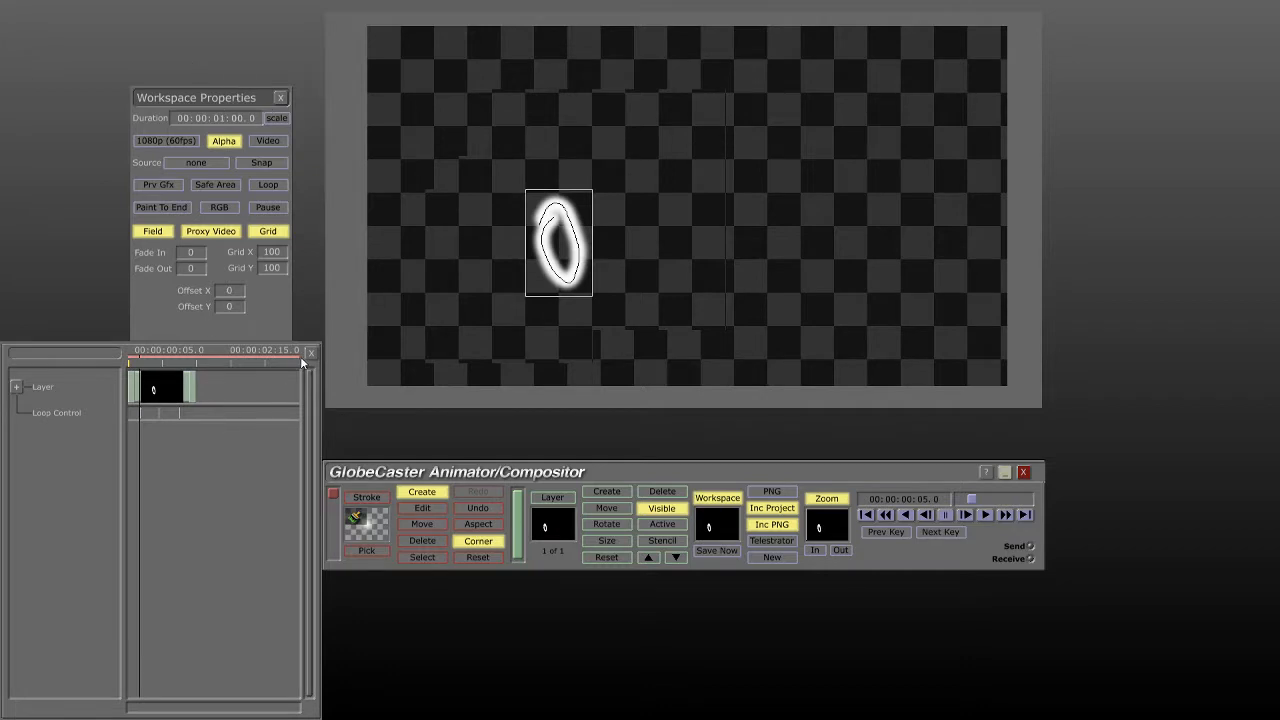
- Start a new, empty workspace and close the timeline window
left_click(771, 557)
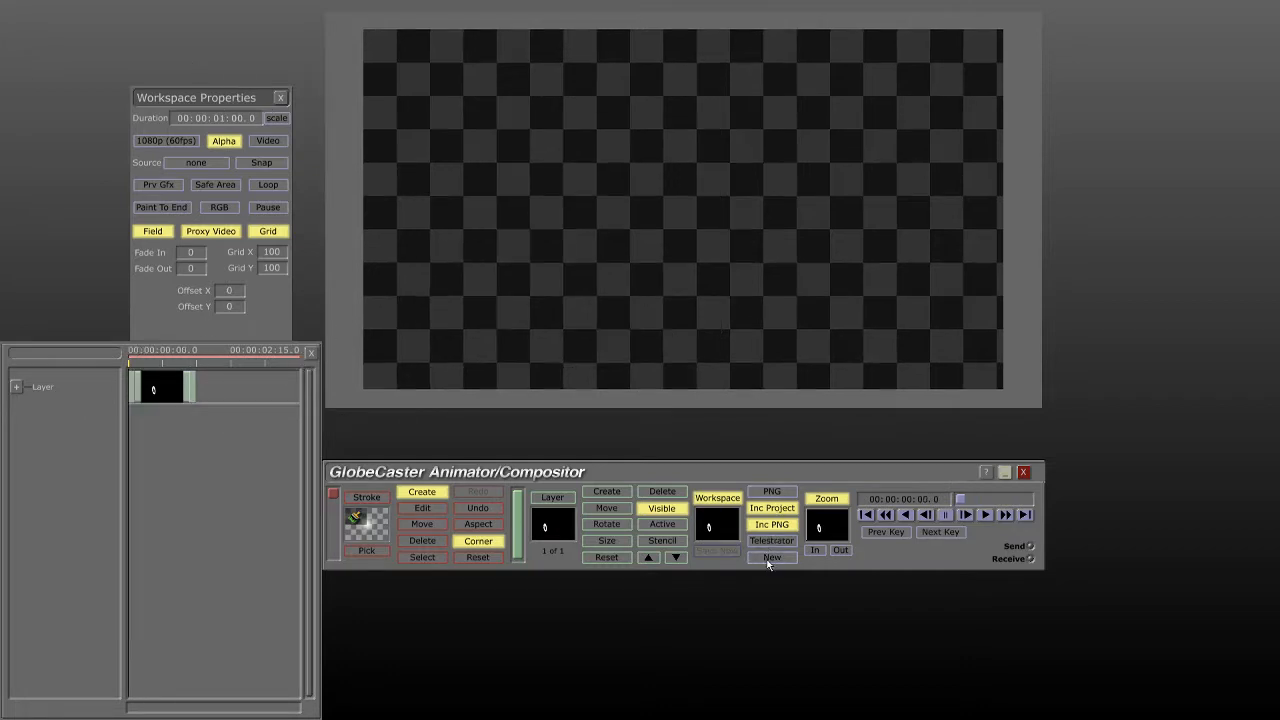
left_click(310, 355)
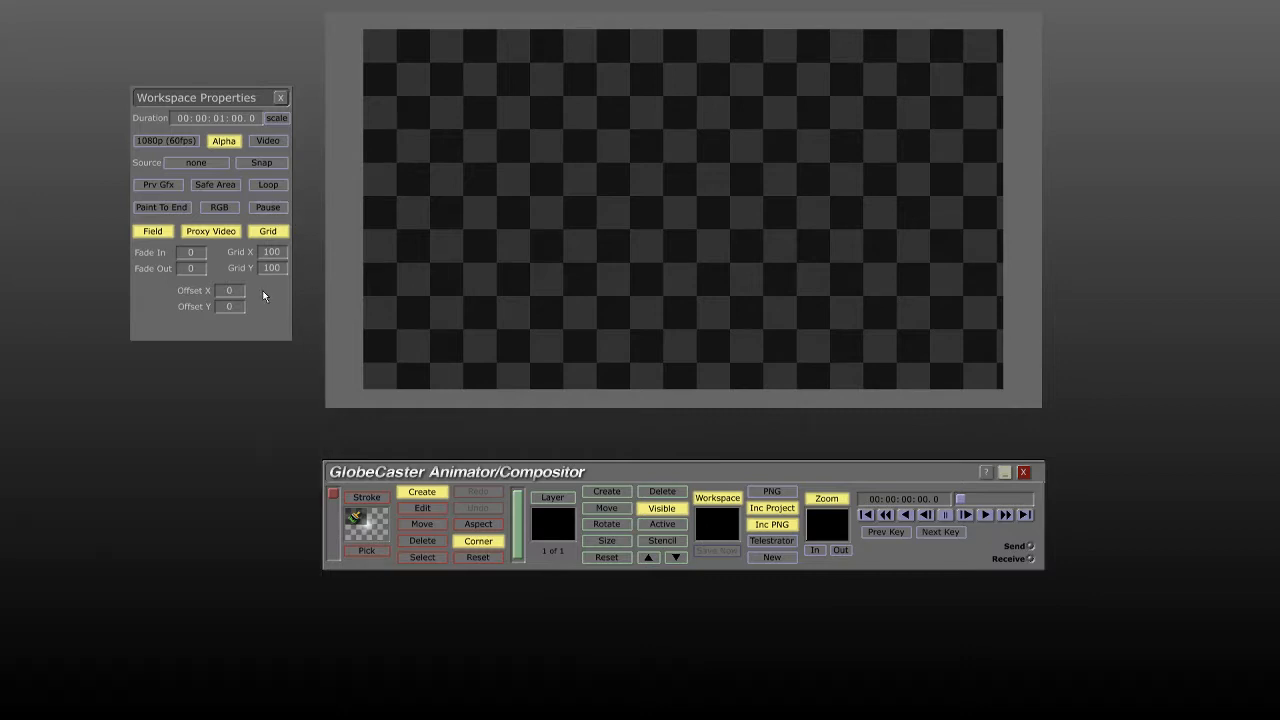
- Set Grid X and Grid Y to 50 and close the workspace properties window
left_click(271, 252)
type("50")
key("Return")
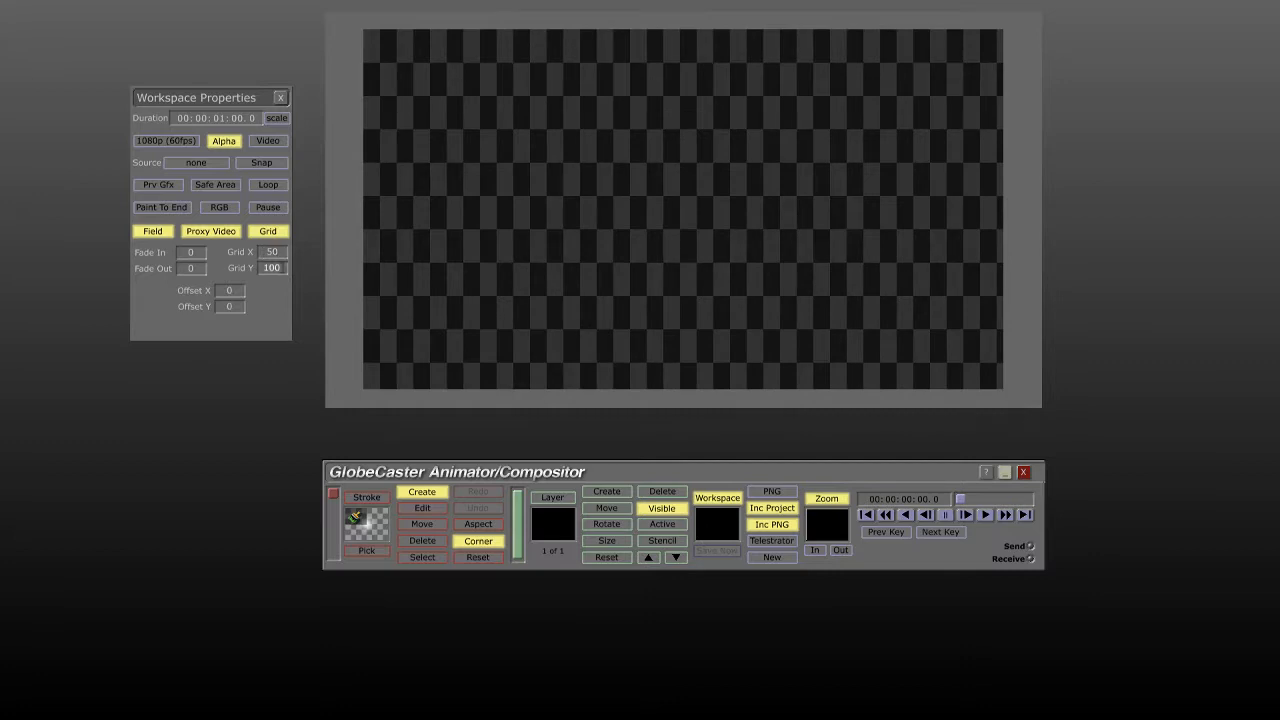
key("Tab")
type("50")
key("Return")
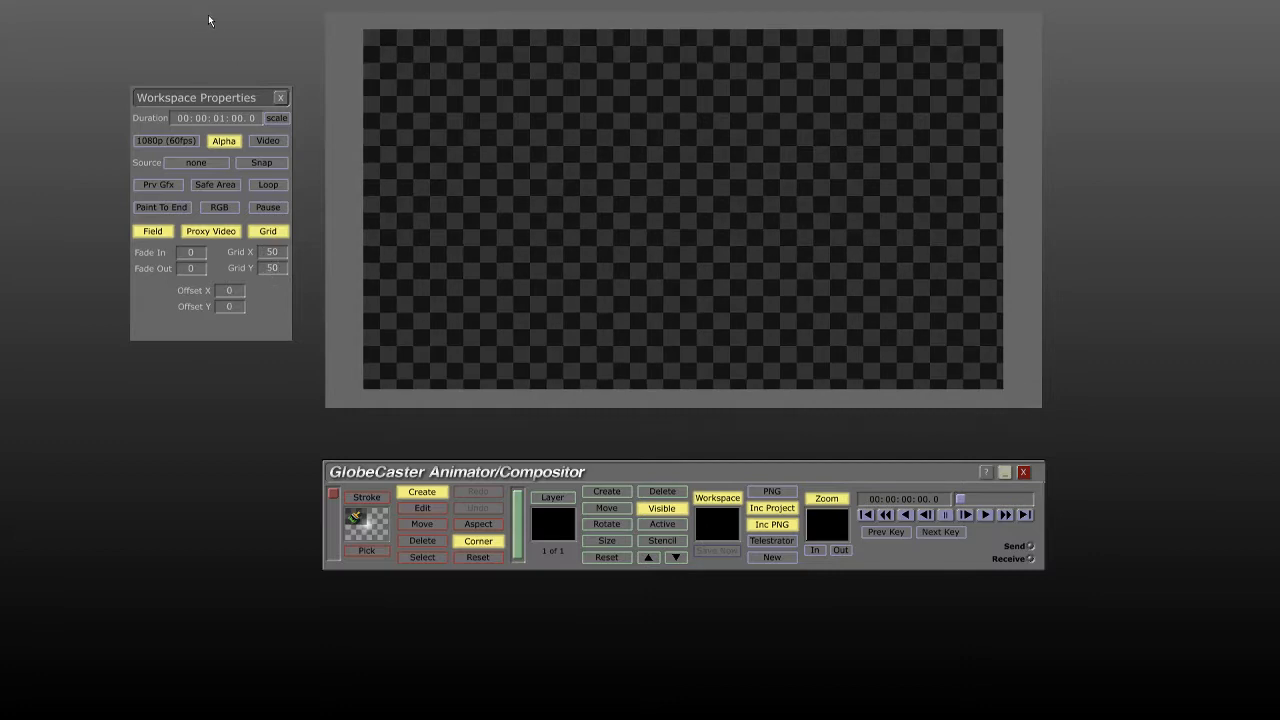
left_click_drag(242, 104, 259, 180)
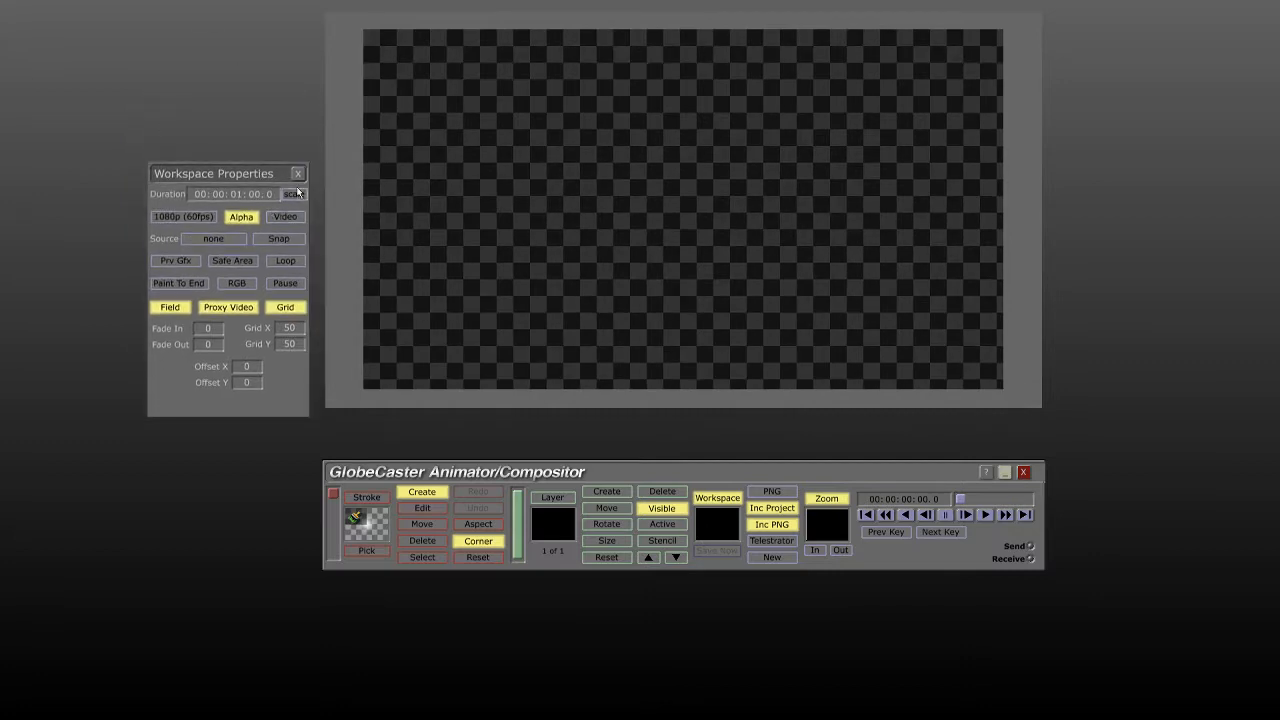
left_click(297, 173)
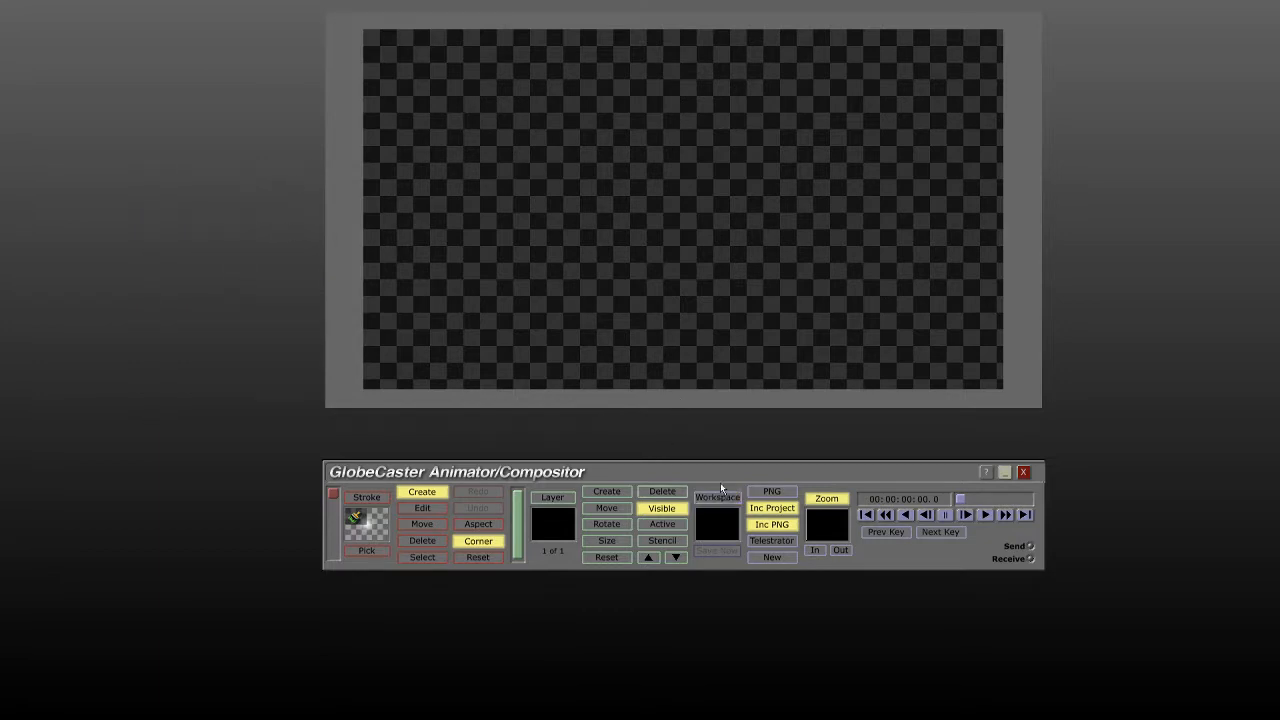
- Shift the Animator/Compositor control panel slightly upward and open the workspace's Statistics window
left_click_drag(735, 471, 729, 457)
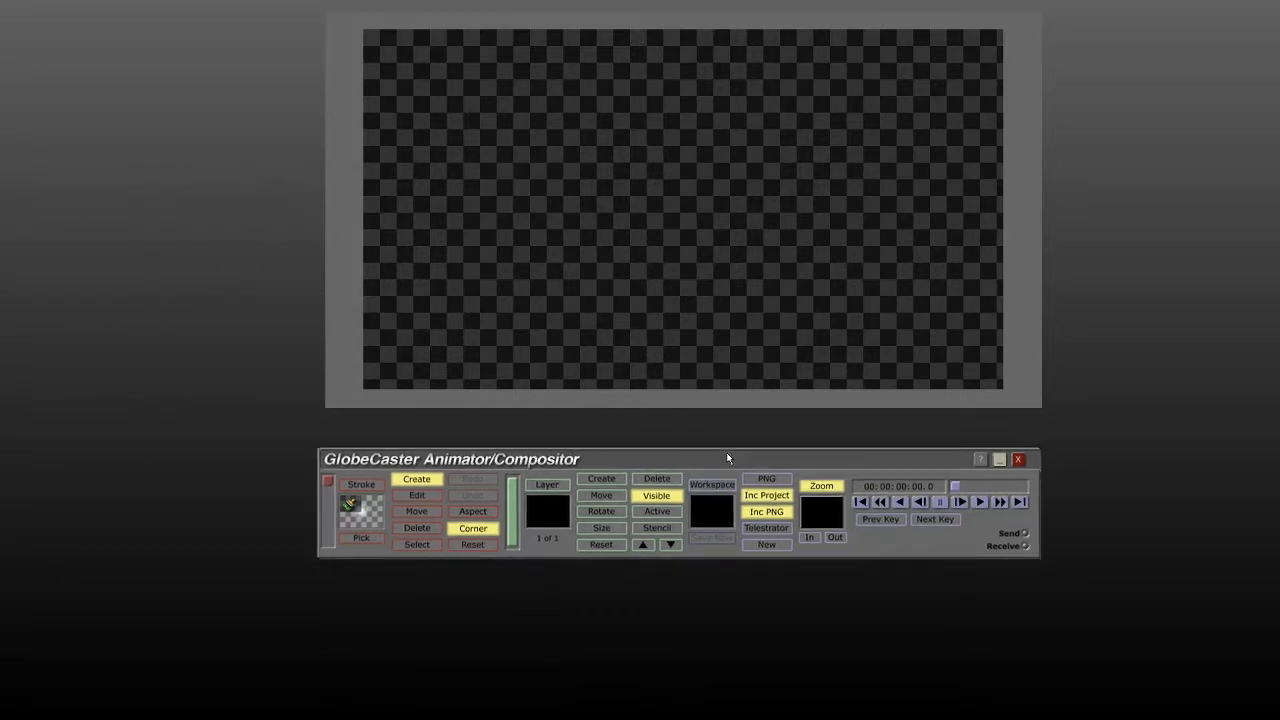
right_click(715, 507)
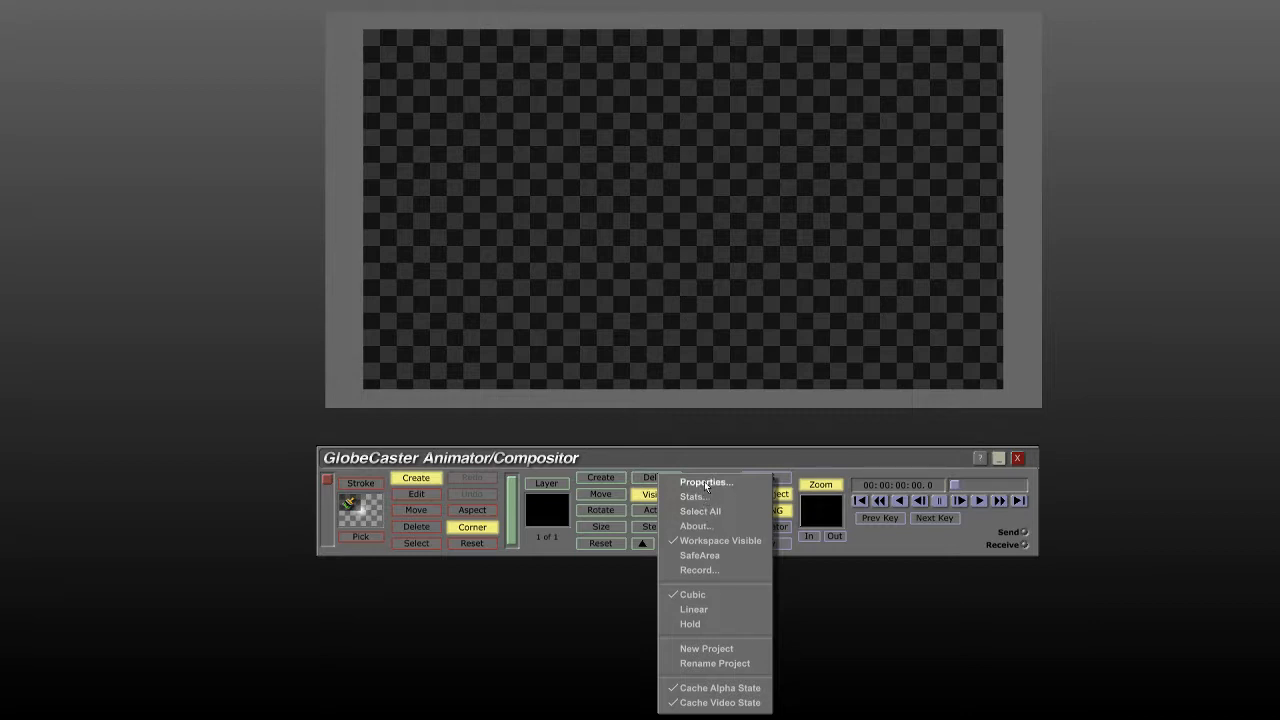
left_click(696, 498)
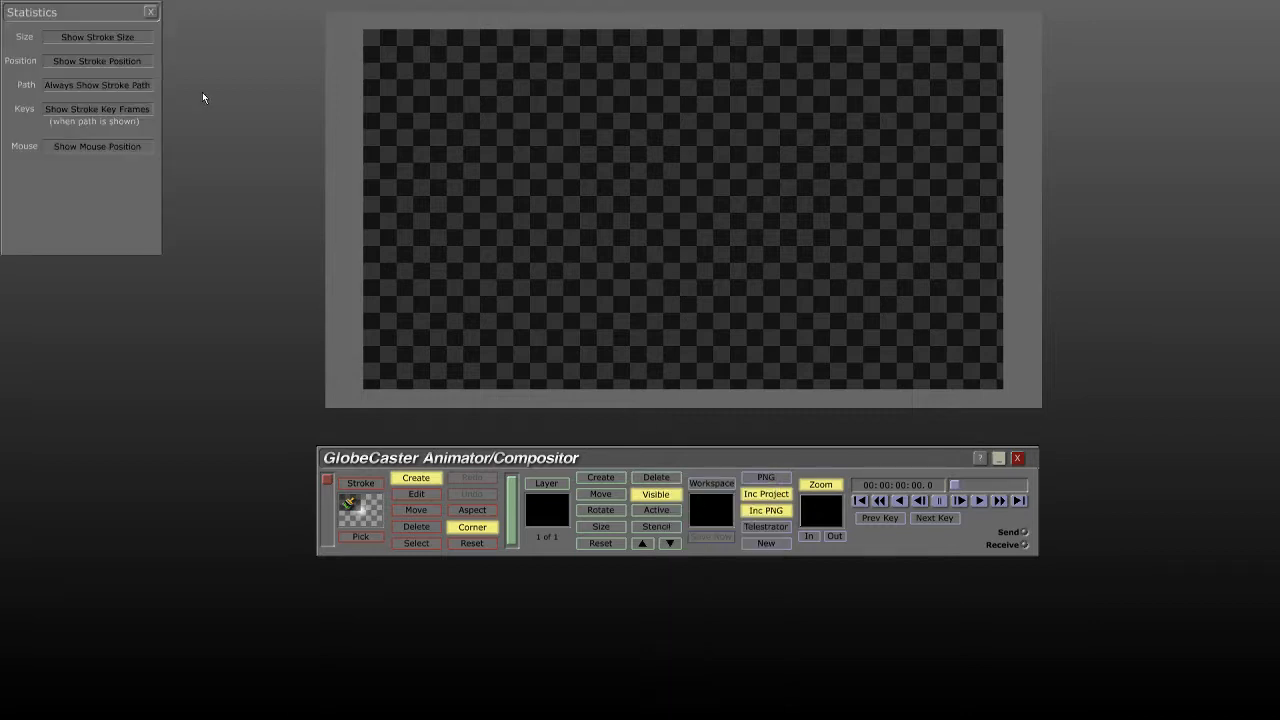
- Move the Statistics window nearer the canvas, turn on Show Stroke Size, and paint a rising stroke across the canvas centre
left_click_drag(121, 13, 206, 95)
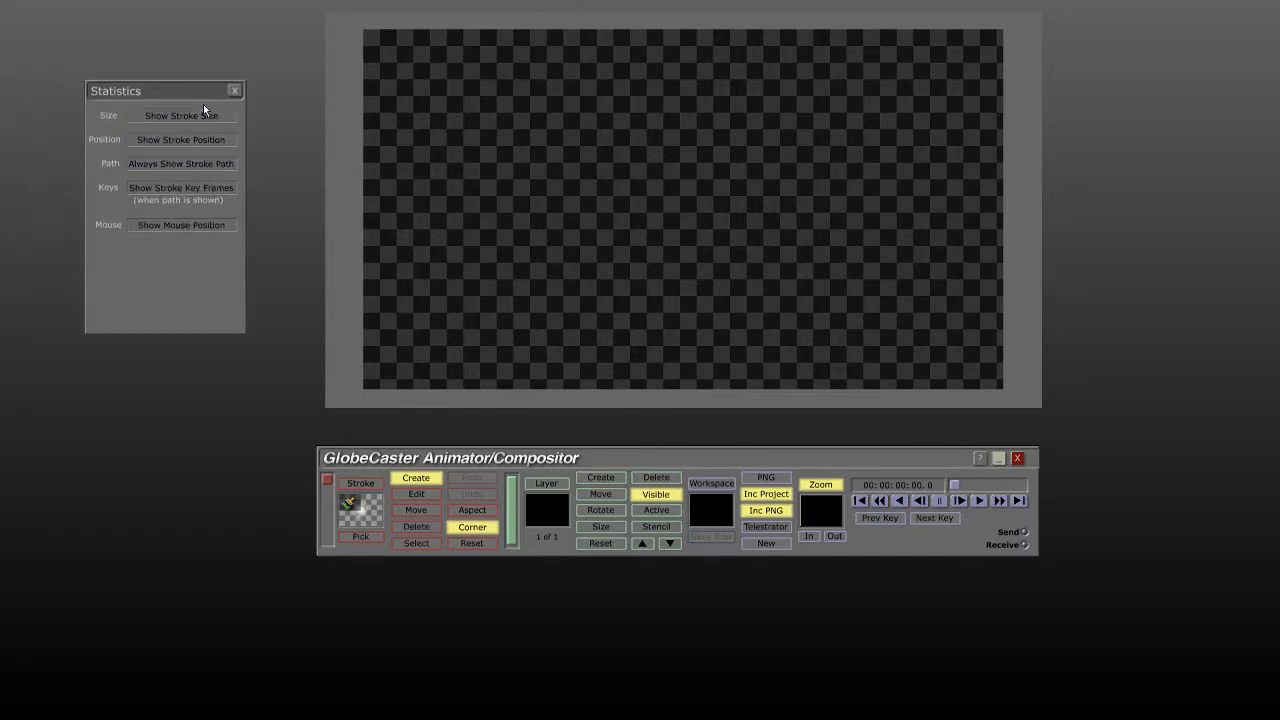
left_click(203, 115)
left_click_drag(480, 263, 797, 128)
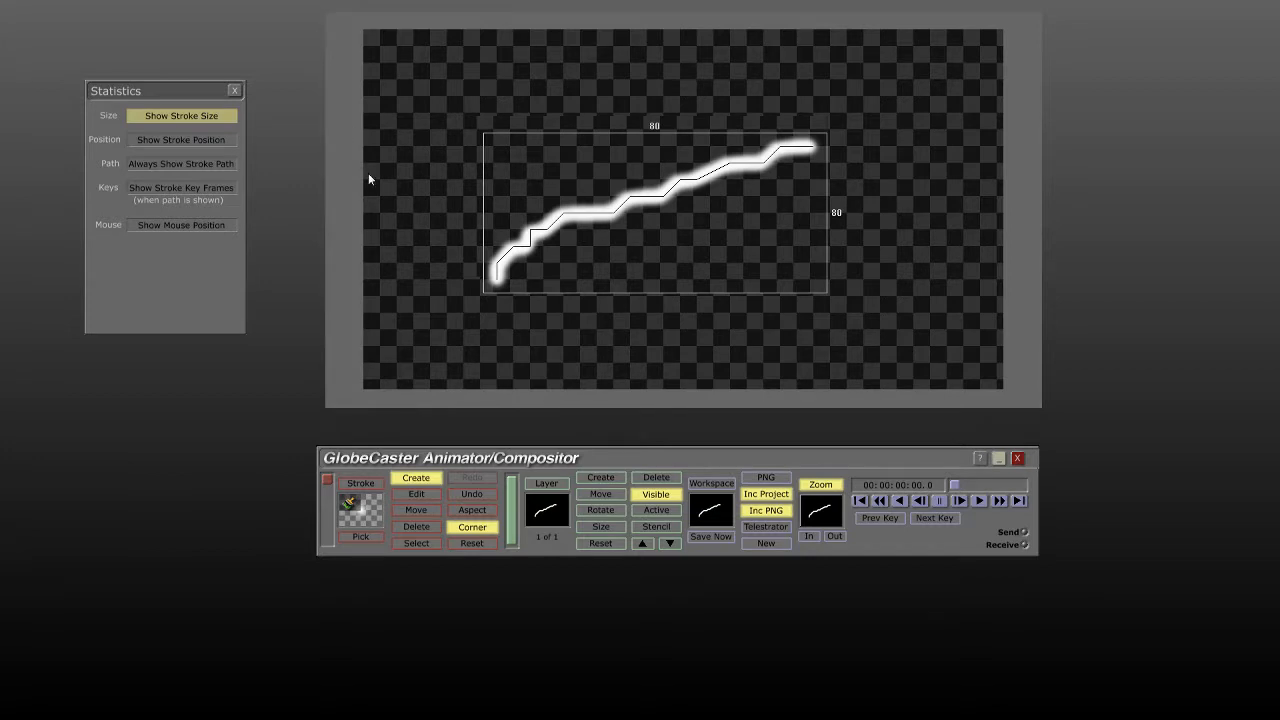
- Paint a curved stroke that sweeps beneath the first stroke and rises near the canvas's far side
left_click(705, 484)
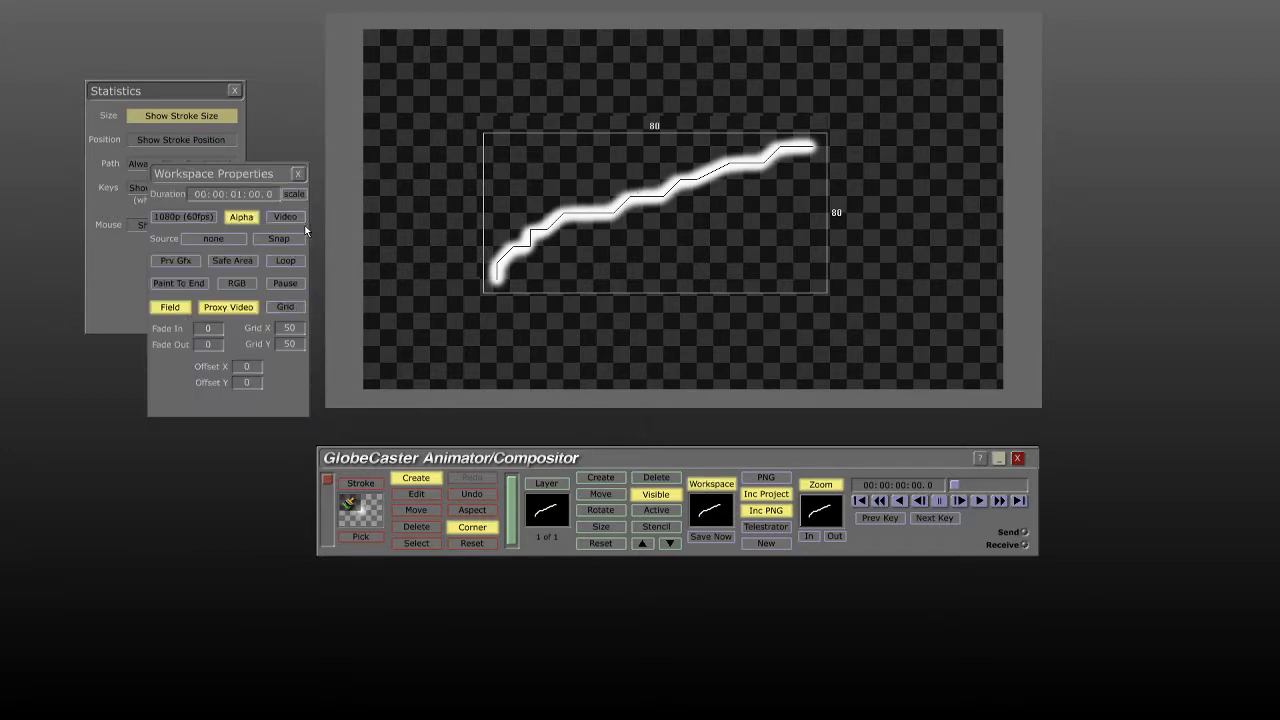
left_click(297, 173)
mouse_move(435, 340)
left_mouse_down()
mouse_move(687, 352)
mouse_move(821, 294)
mouse_move(879, 200)
left_mouse_up()
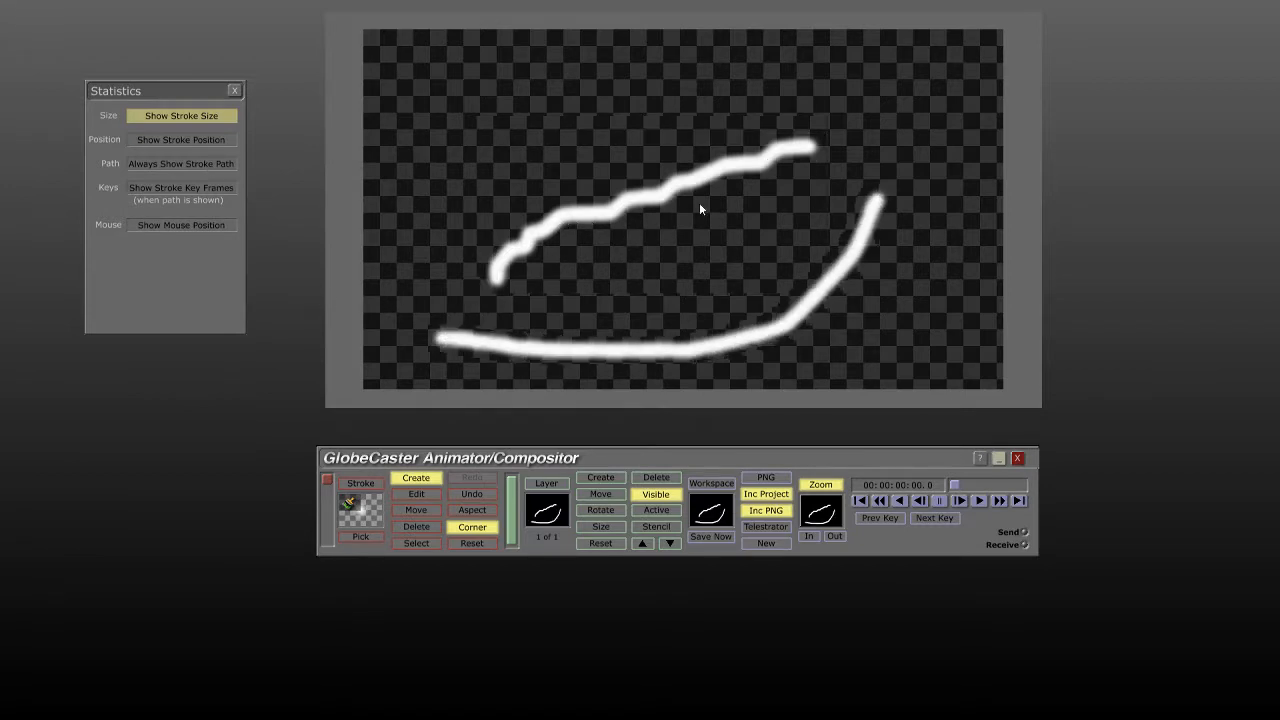
- Shift the jagged upper stroke slightly upward and delete it
left_click_drag(708, 180, 716, 147)
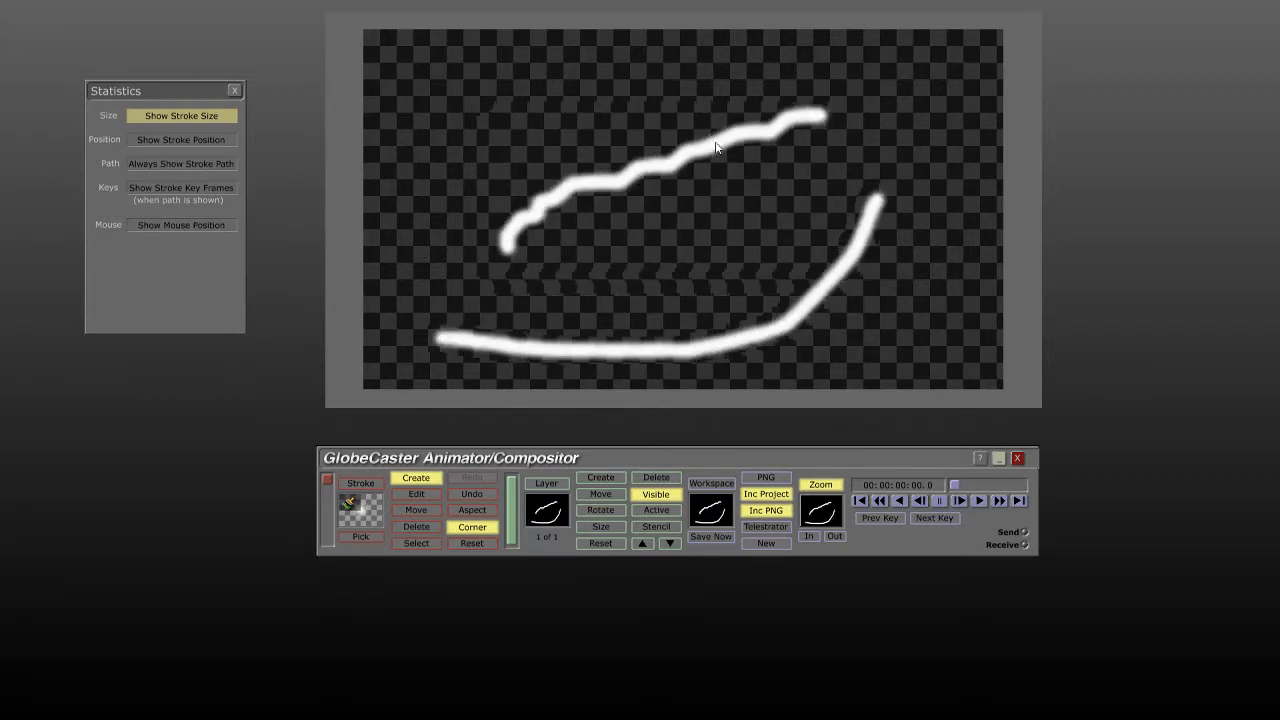
right_click(716, 147)
left_click(706, 198)
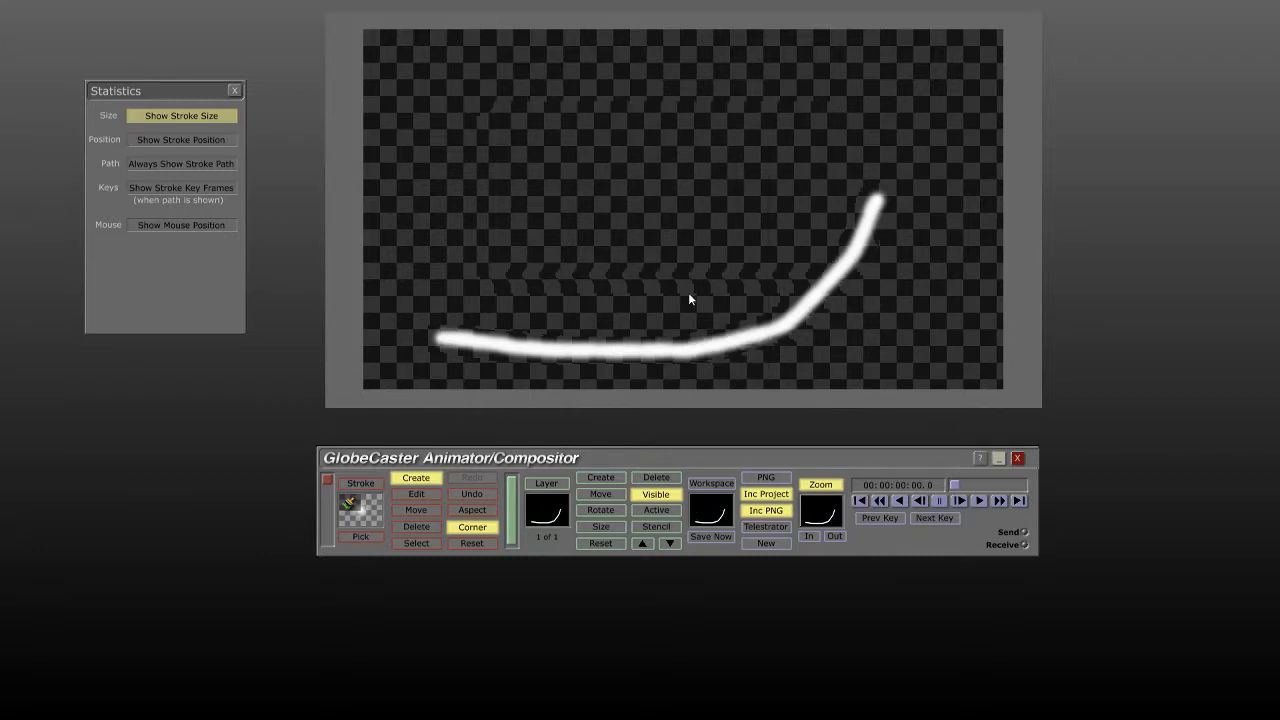
- Paint a short dab above the curved stroke, turn on Show Stroke Position, and select the curved stroke
left_click(716, 212)
left_click(185, 139)
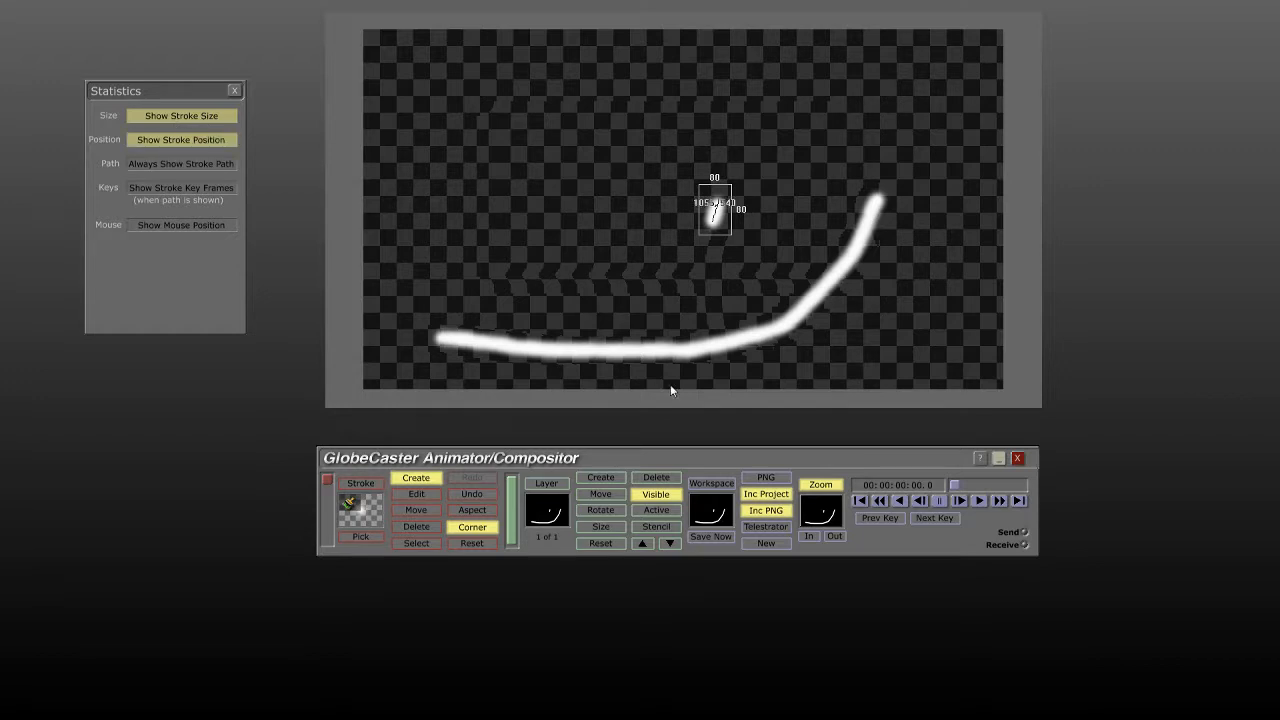
left_click(671, 353)
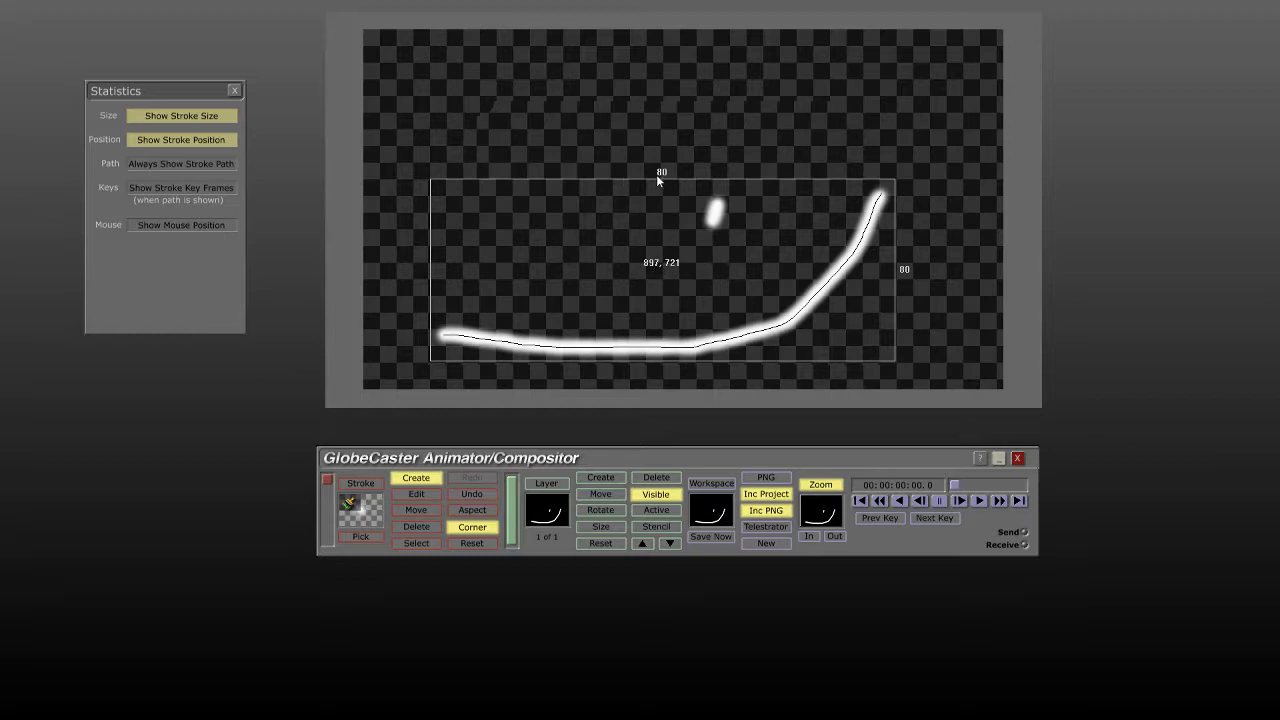
- Turn on Always Show Stroke Path, and move the curved stroke up to about 771, 165 with Animate Pos applied
left_click(170, 166)
mouse_move(651, 334)
left_mouse_down()
mouse_move(571, 257)
mouse_move(617, 167)
left_mouse_up()
right_click(617, 167)
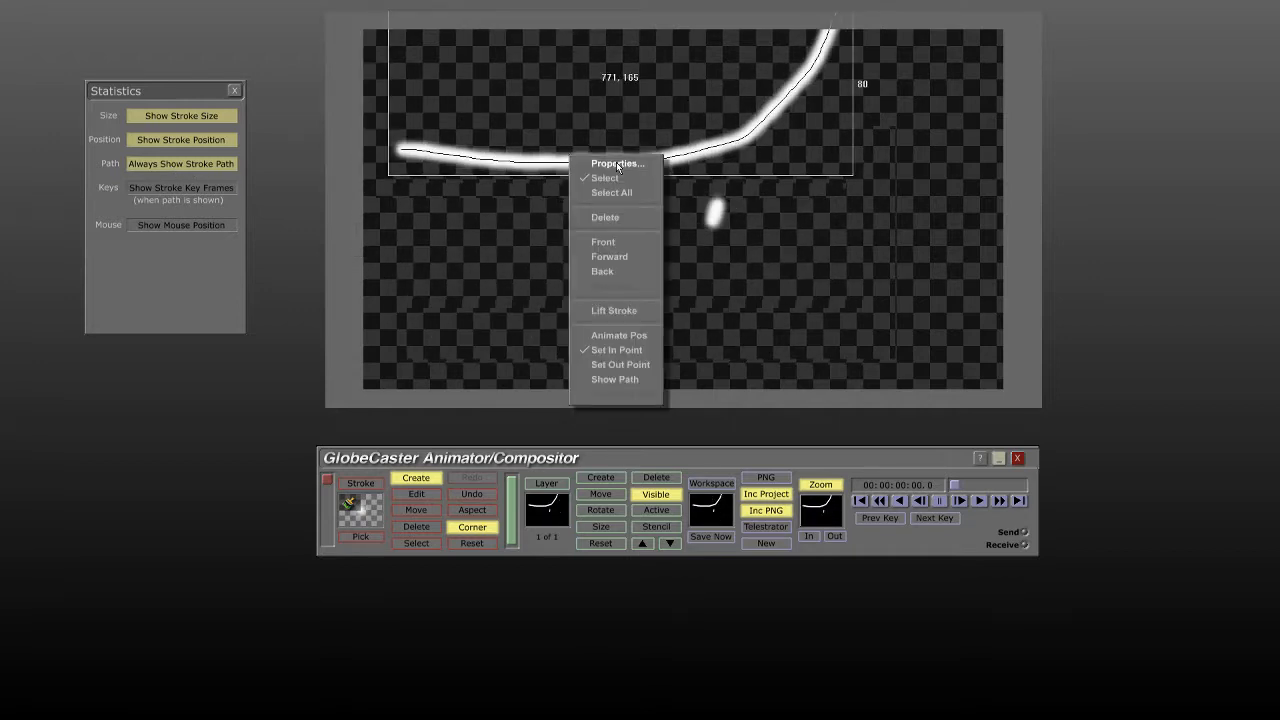
left_click(620, 337)
- Check the workspace at its last frame, return to the first frame, and move the curved stroke down to about 997, 599
left_click_drag(954, 485, 1070, 490)
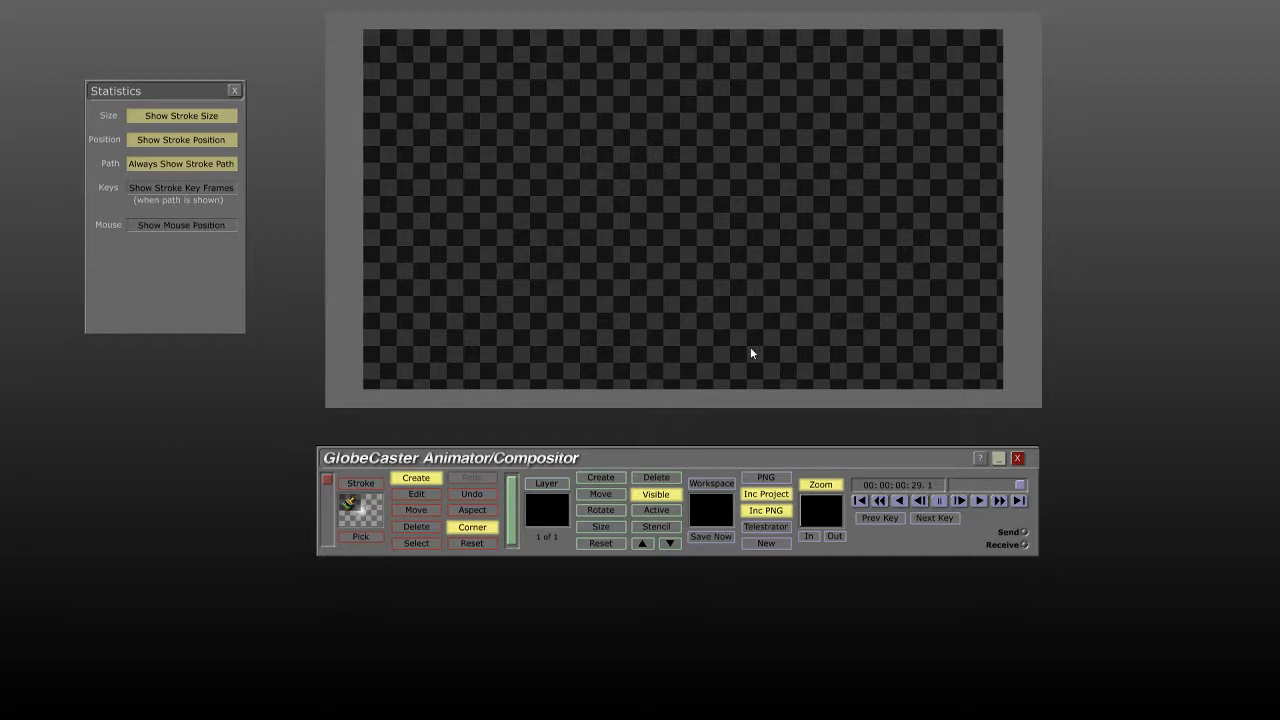
left_click(864, 500)
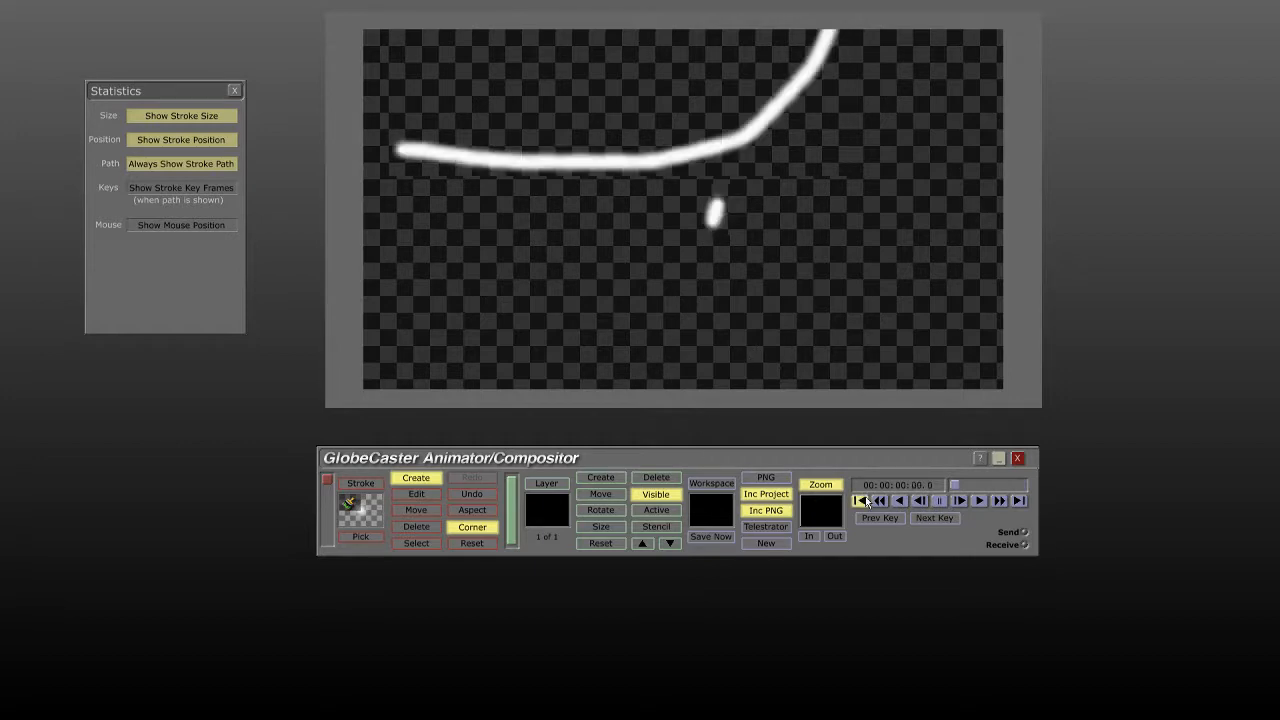
mouse_move(677, 164)
left_mouse_down()
mouse_move(730, 286)
mouse_move(703, 354)
left_mouse_up()
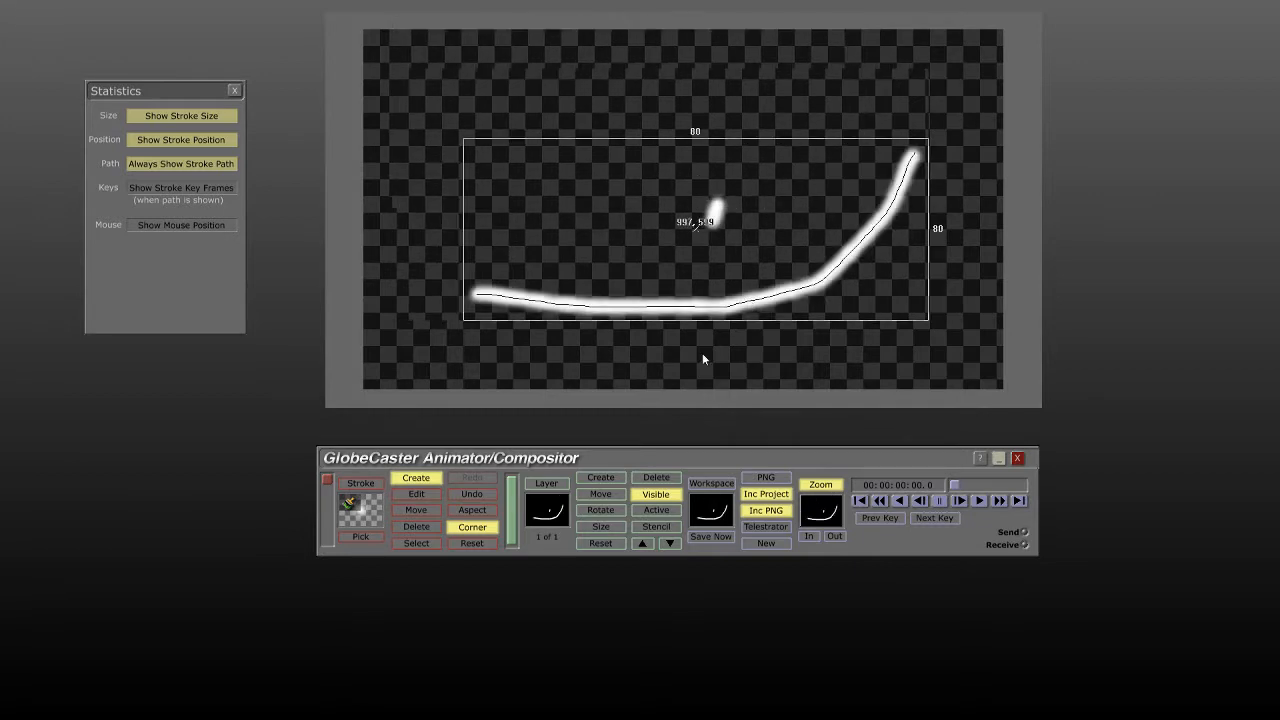
- Turn on Paint To End in the workspace properties, and move the curved stroke to about 797, 335
left_click(714, 492)
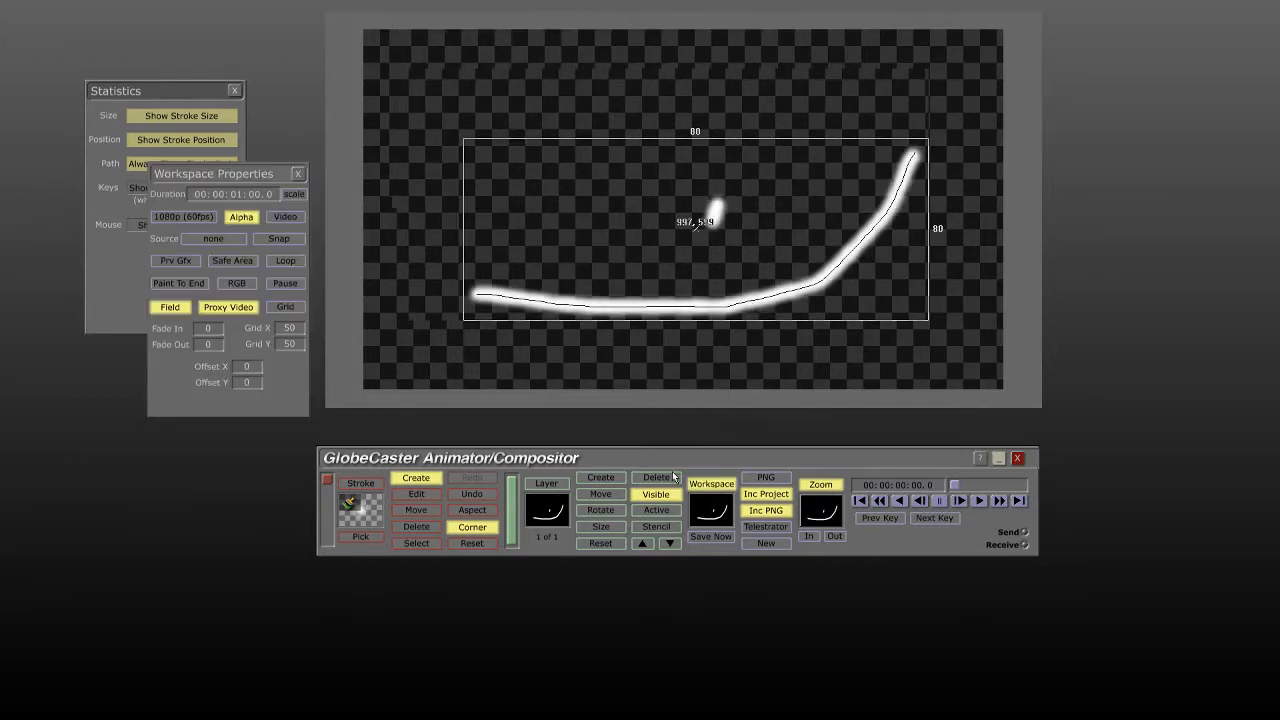
left_click(190, 284)
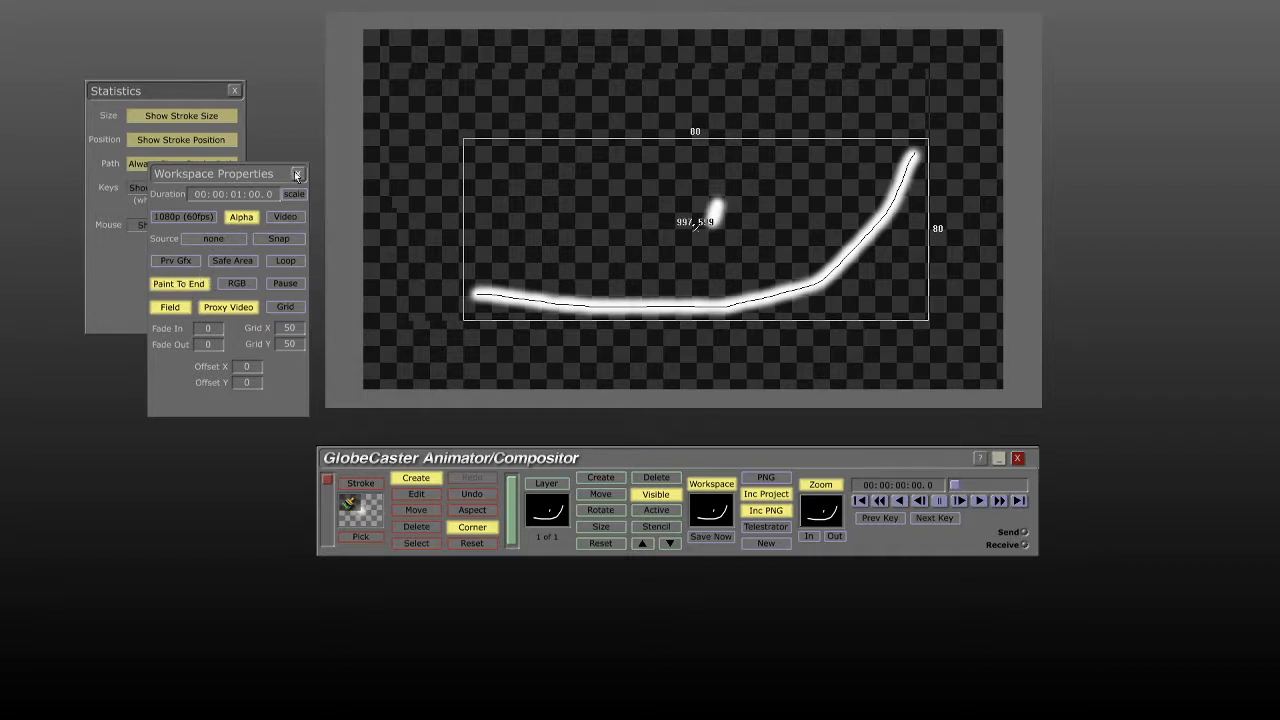
left_click_drag(665, 316, 599, 228)
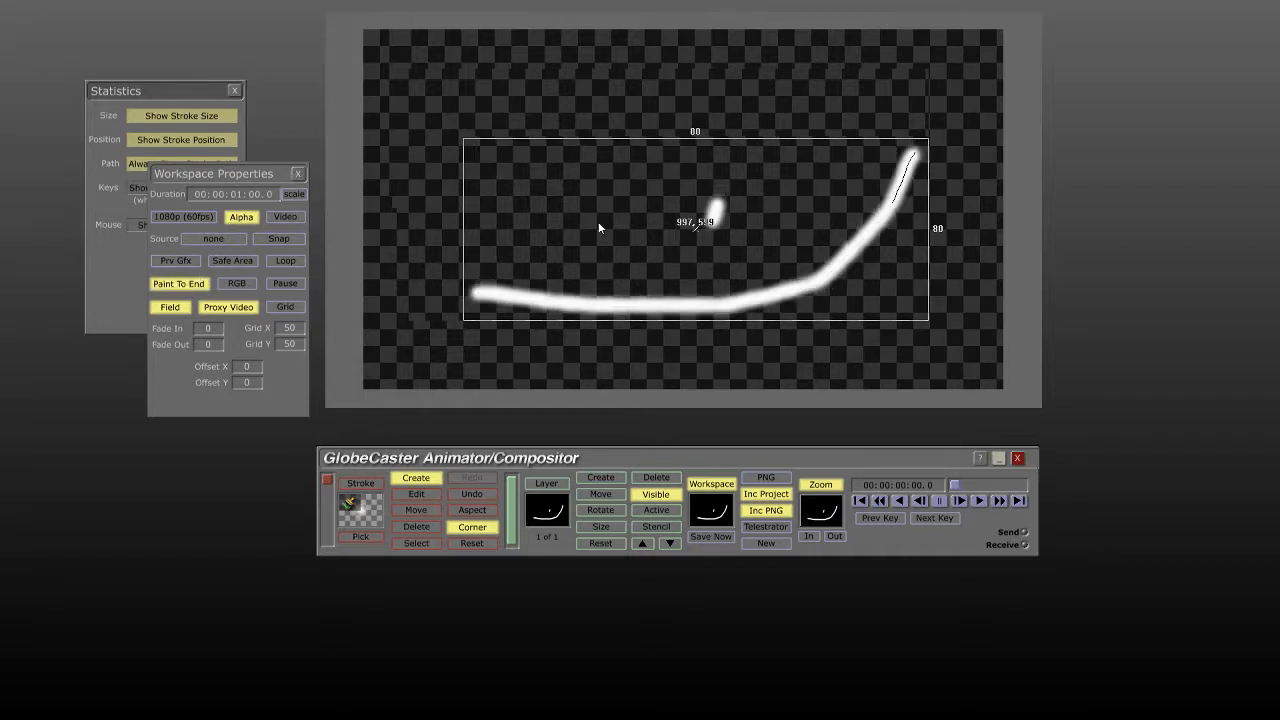
left_click_drag(955, 486, 953, 487)
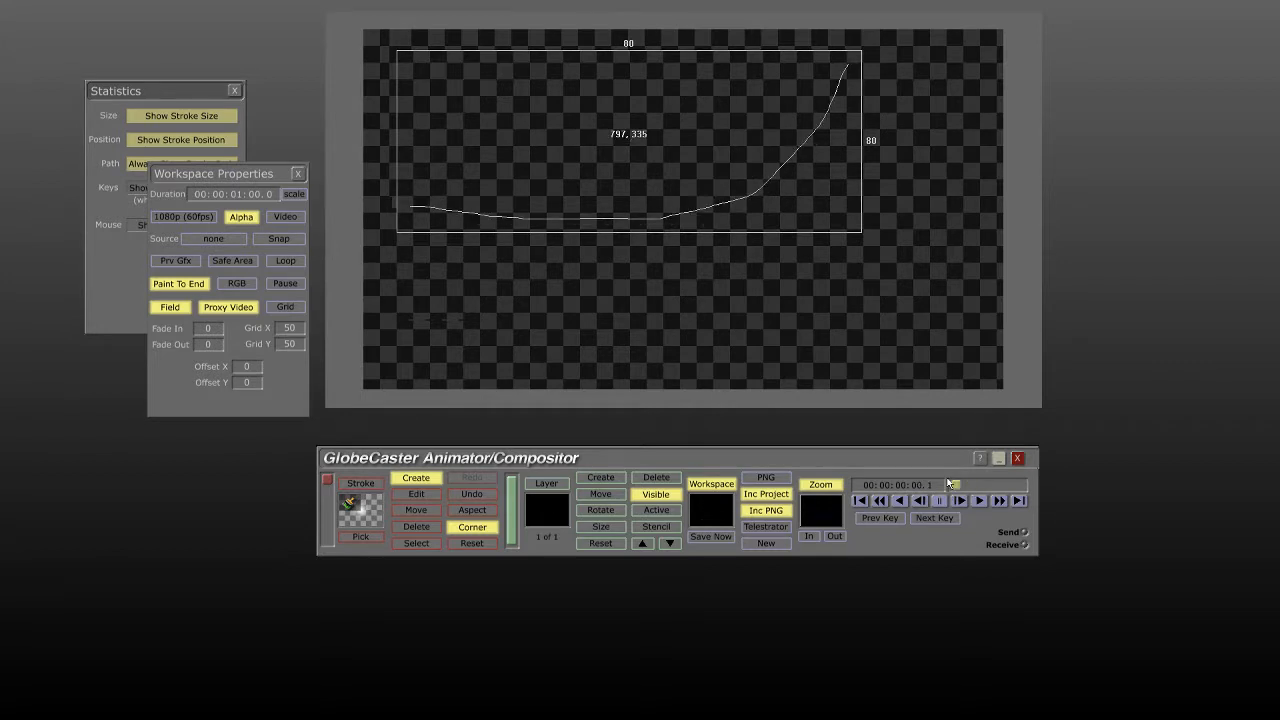
- Start a new, empty workspace and close the Workspace Properties window
left_click(766, 545)
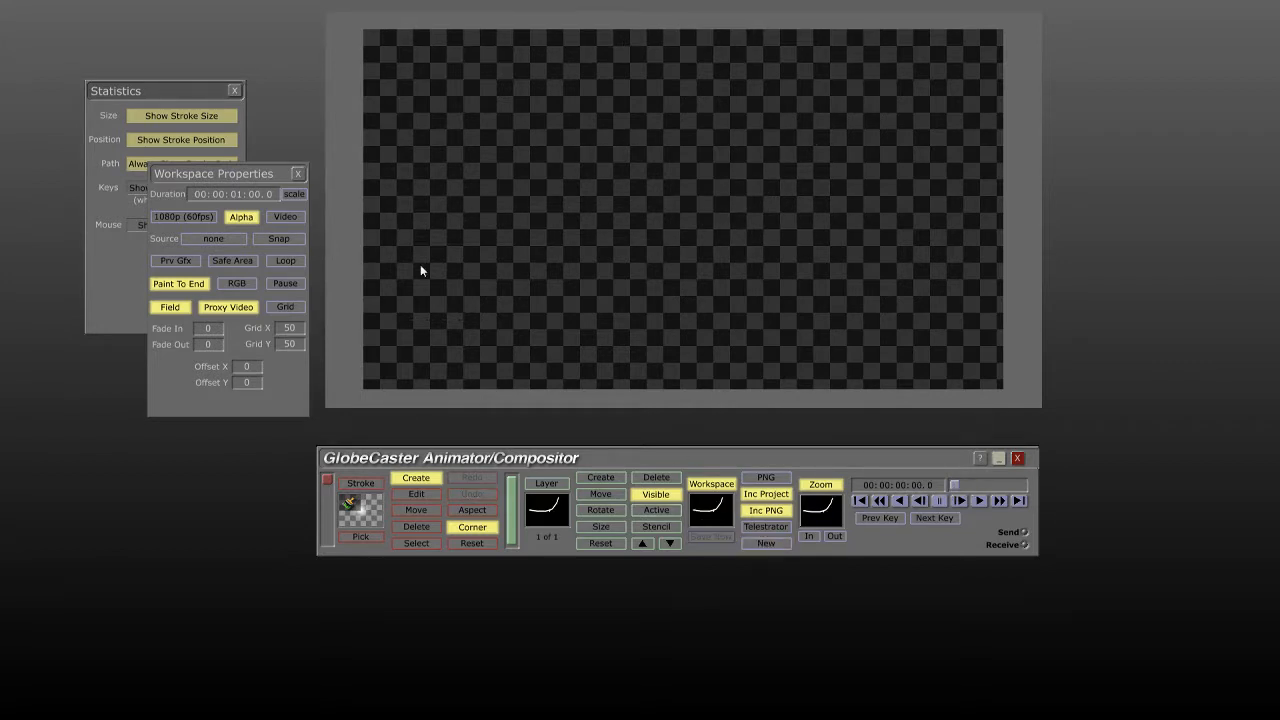
mouse_move(252, 170)
left_mouse_down()
mouse_move(168, 232)
mouse_move(174, 358)
left_mouse_up()
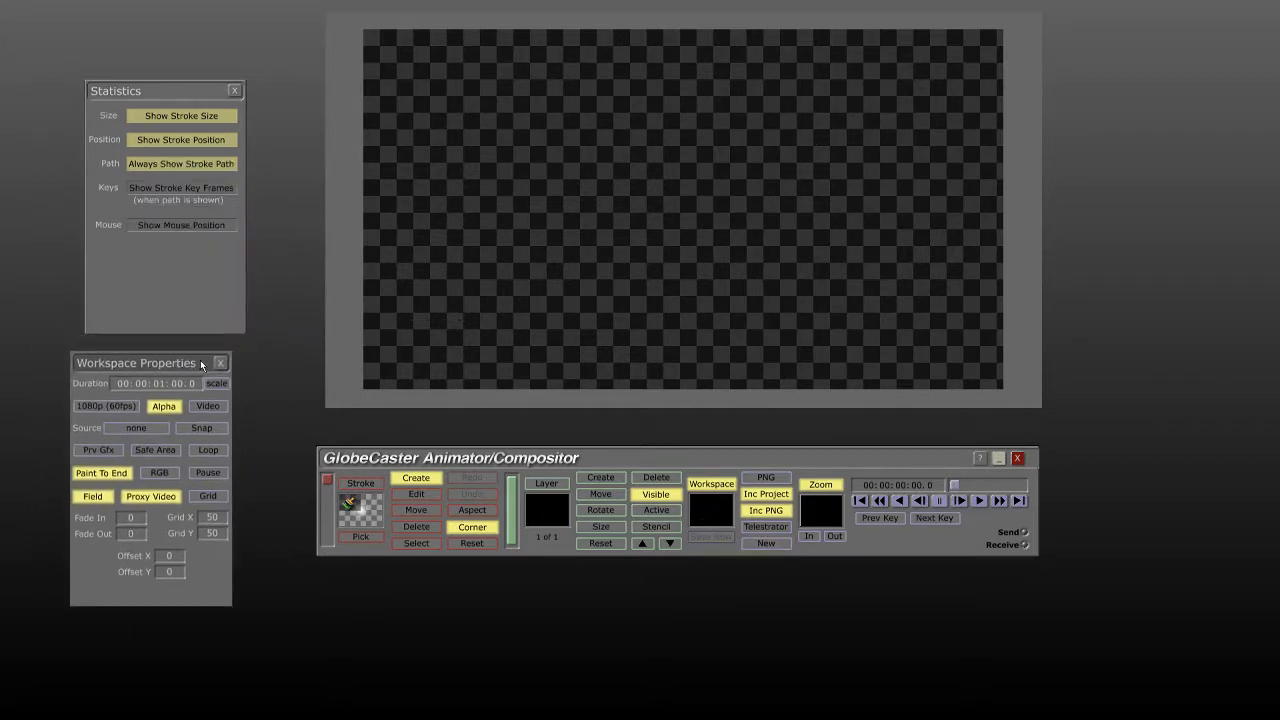
left_click(220, 362)
- Paint a long diagonal stroke across the upper half of the canvas and close the Statistics window
left_click_drag(853, 95, 402, 268)
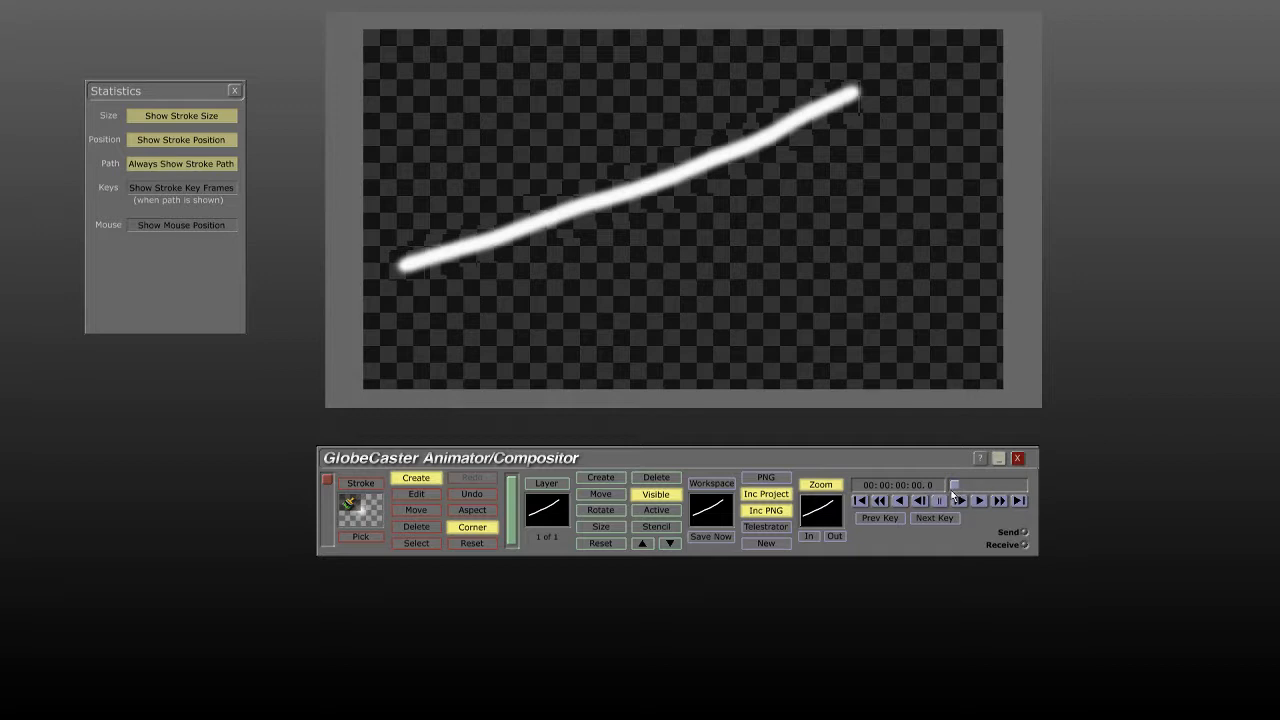
right_click(652, 192)
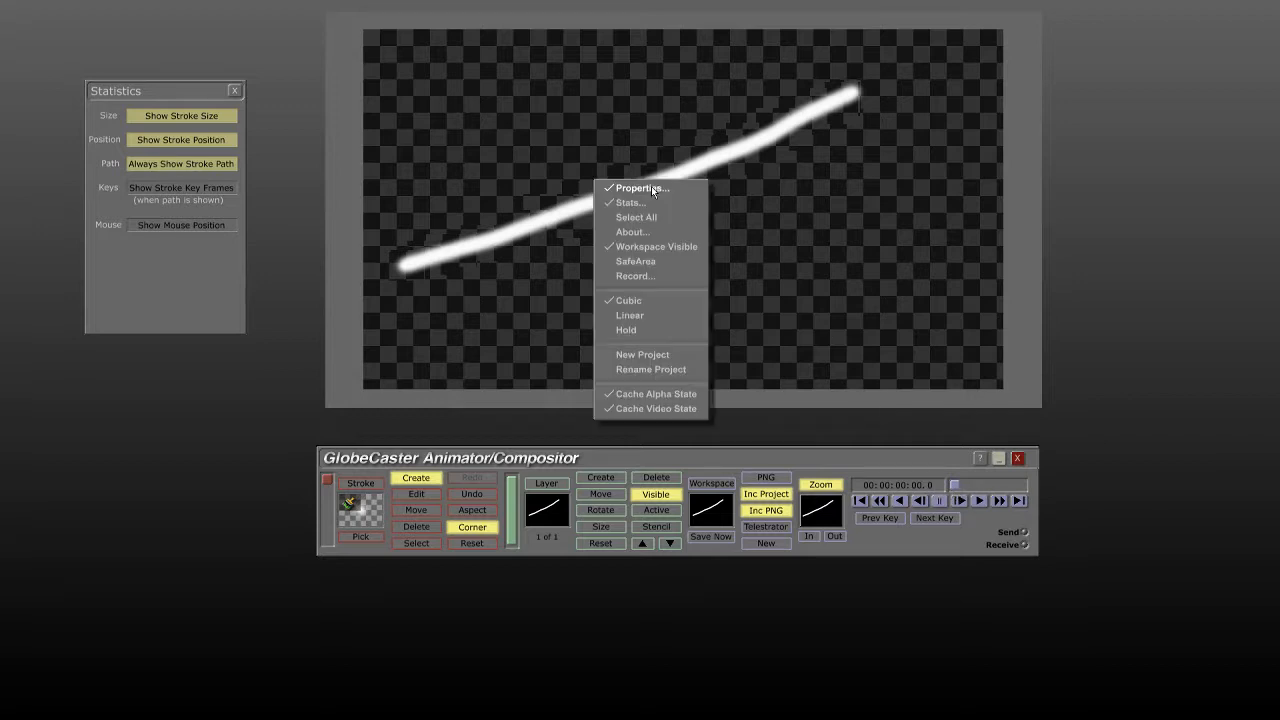
left_click(640, 202)
right_click(651, 188)
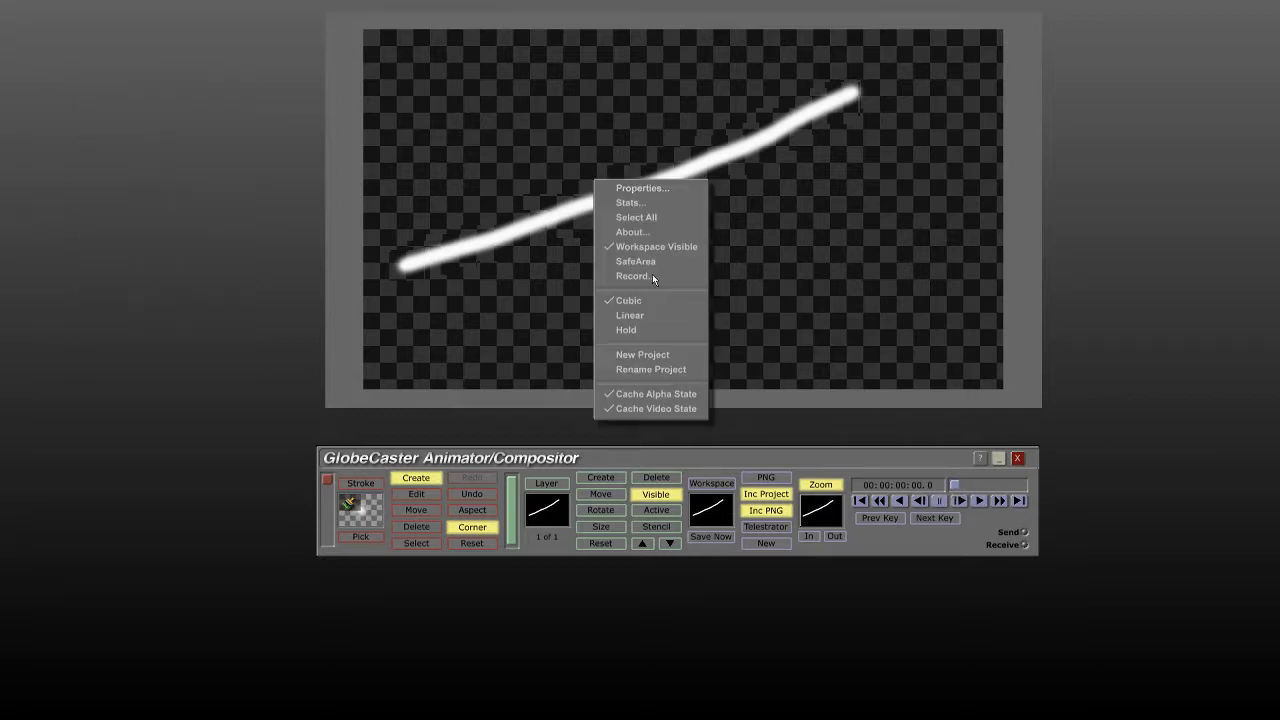
left_click(564, 224)
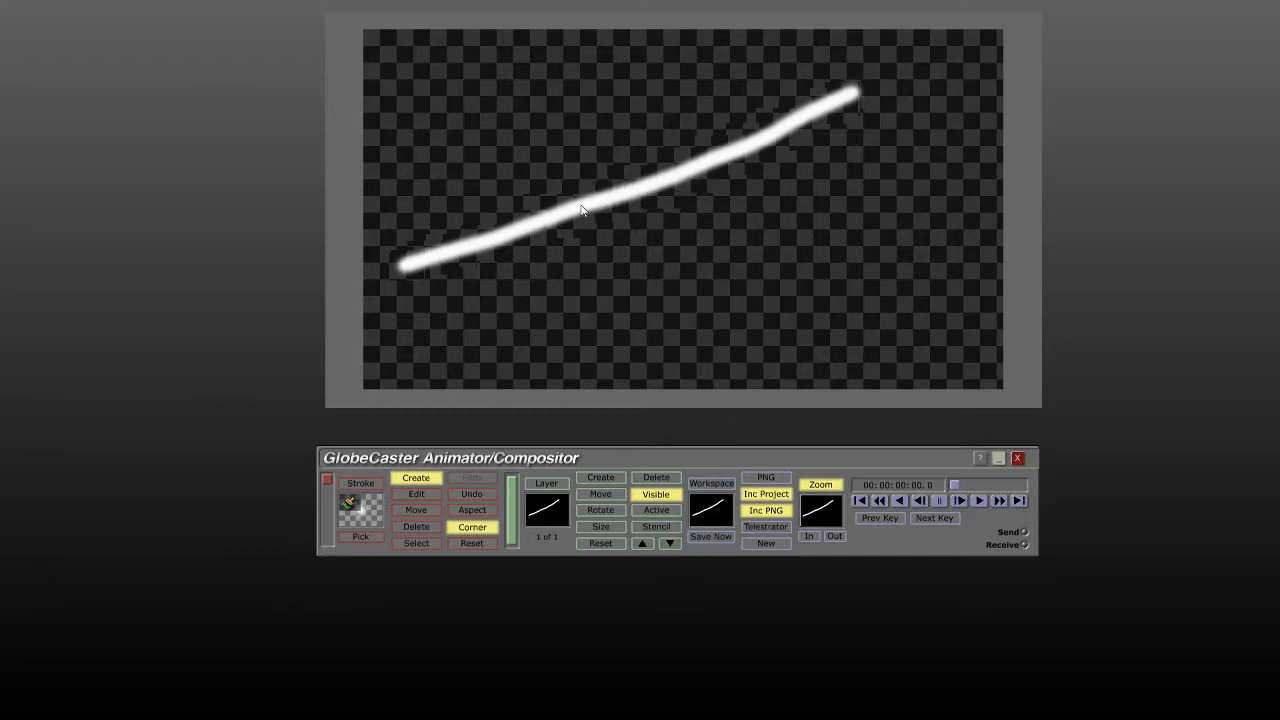
- Animate the diagonal stroke's position from about 762, 523 at the start to 1380, 755 at the last frame, then scrub to 17.1
left_click(583, 210)
right_click(526, 223)
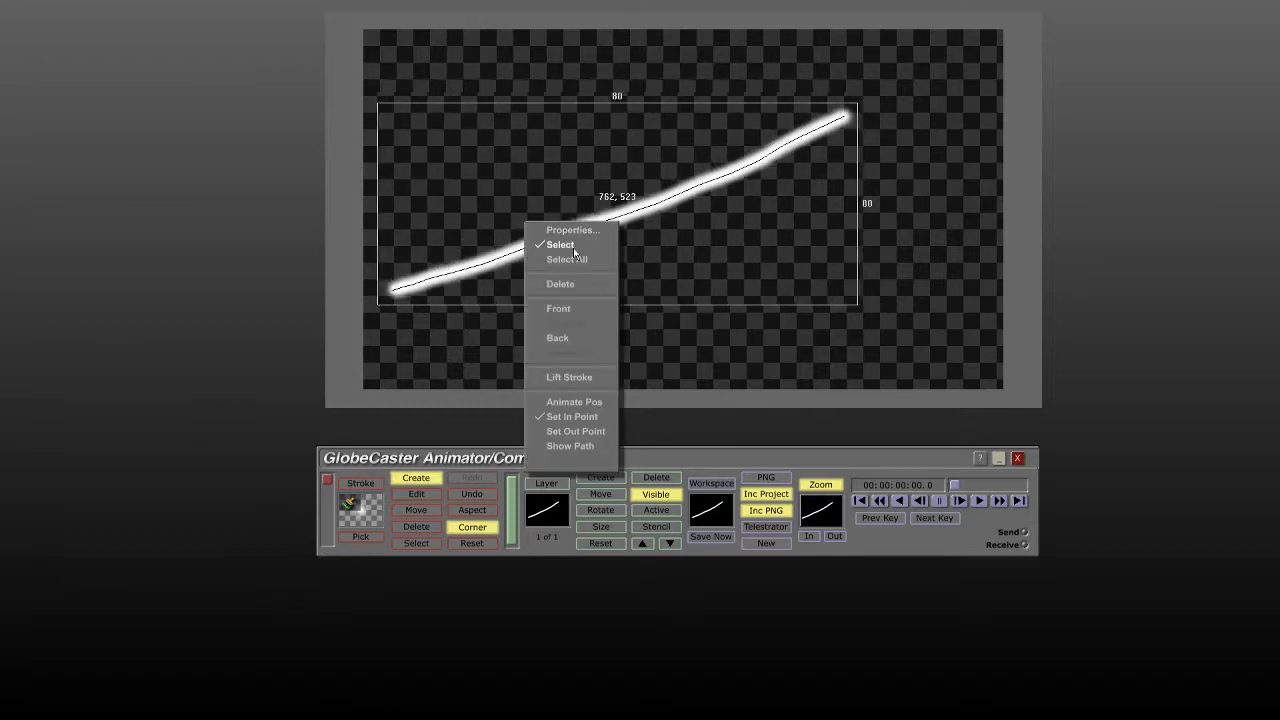
left_click(565, 403)
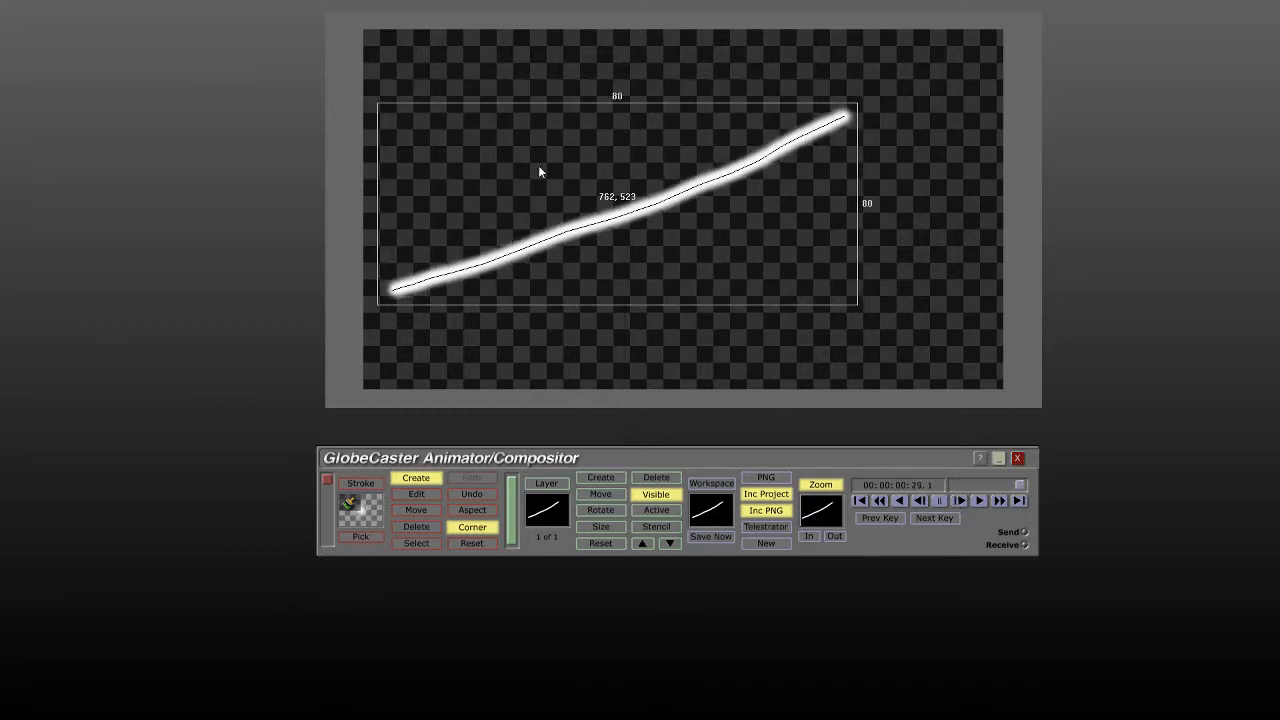
mouse_move(609, 226)
left_mouse_down()
mouse_move(791, 280)
mouse_move(815, 303)
left_mouse_up()
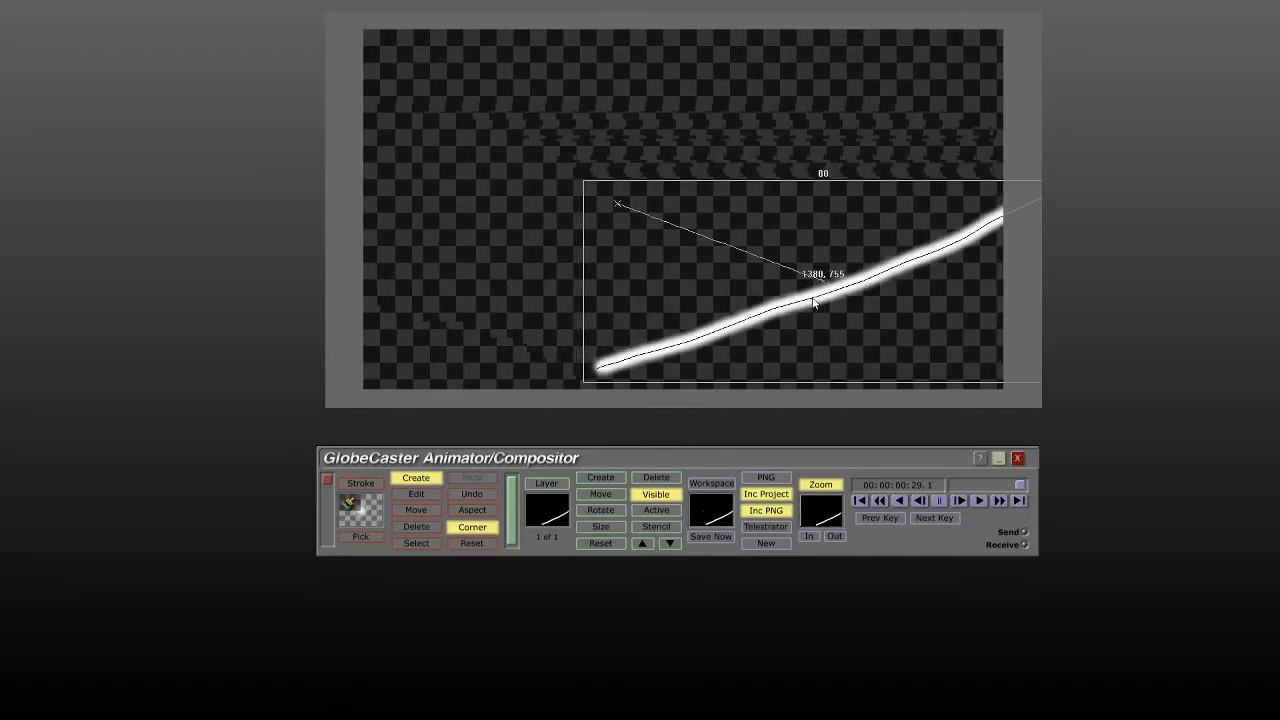
mouse_move(1019, 487)
left_mouse_down()
mouse_move(948, 444)
mouse_move(992, 456)
left_mouse_up()
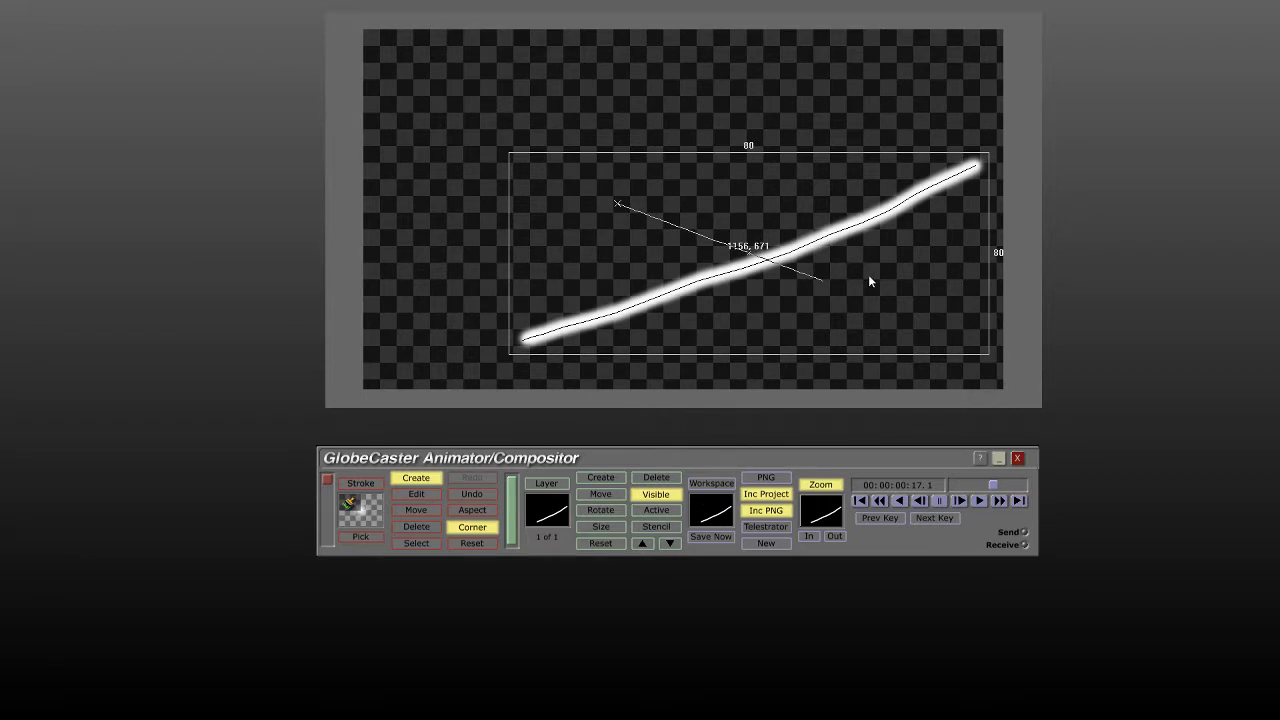
- In the Statistics window, turn off Always Show Stroke Path, turn on Show Stroke Key Frames and Show Mouse Position, and close it
right_click(713, 500)
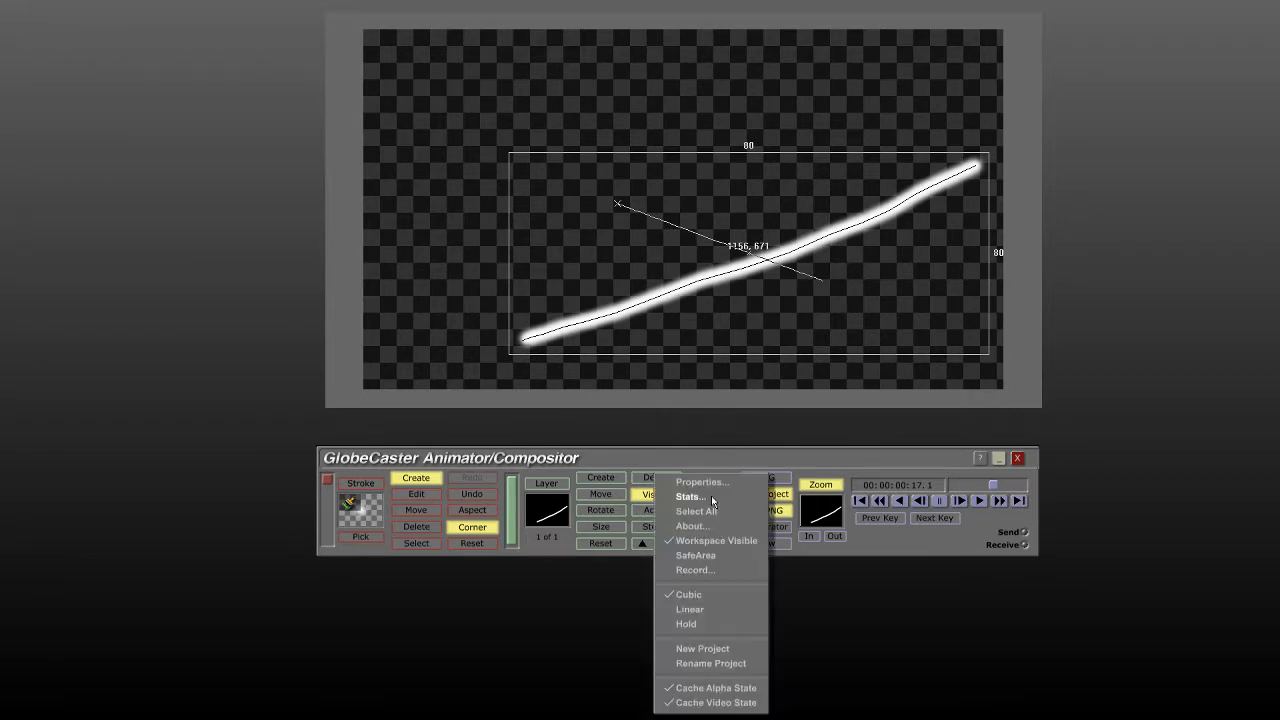
left_click(711, 498)
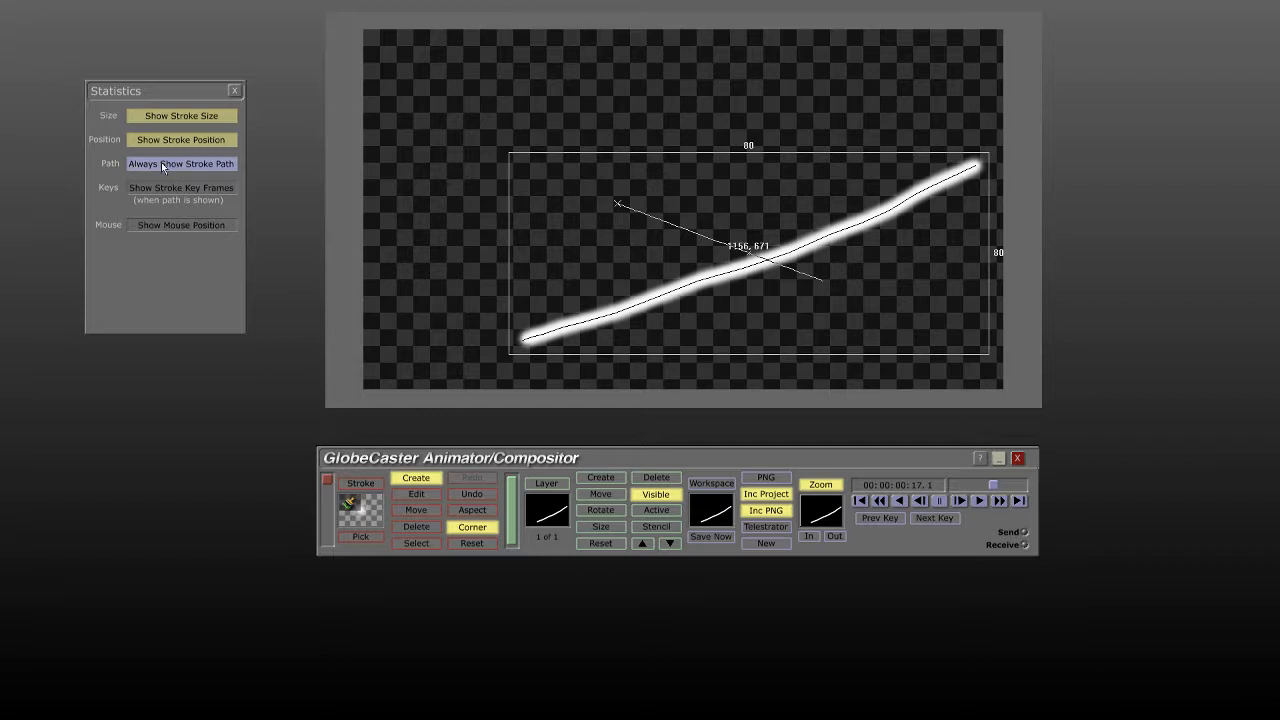
left_click(166, 188)
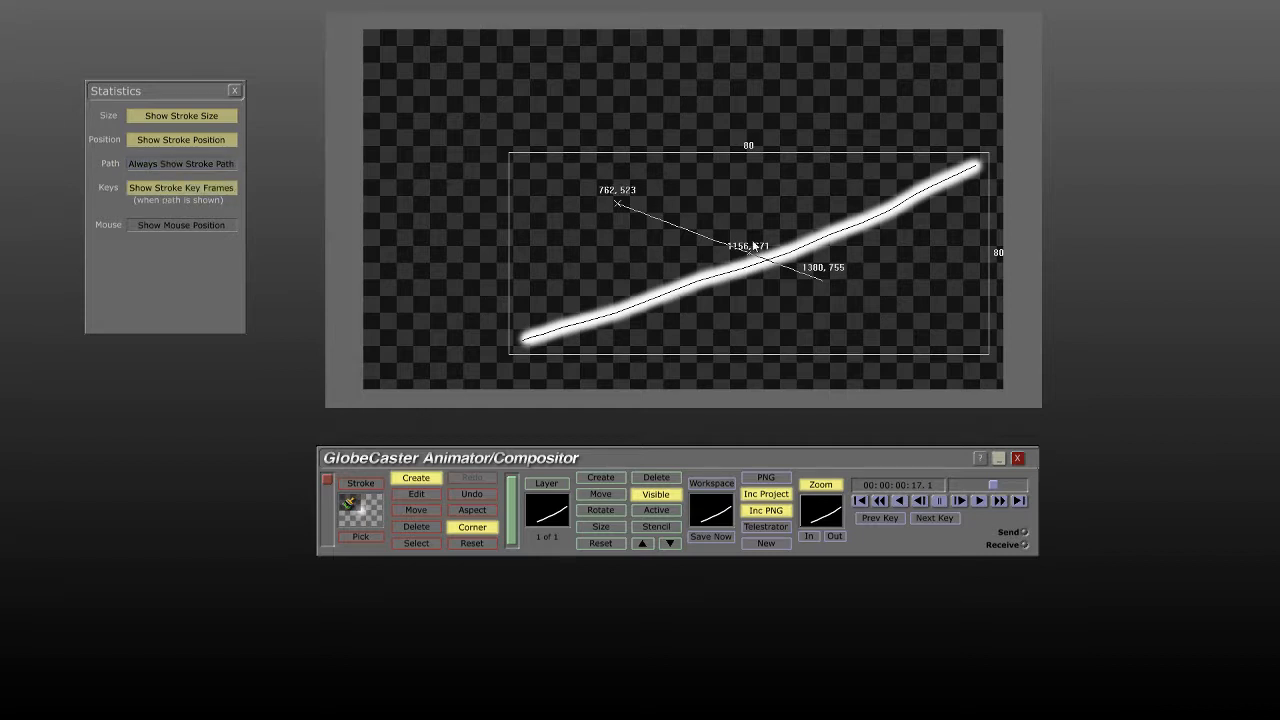
left_click(181, 225)
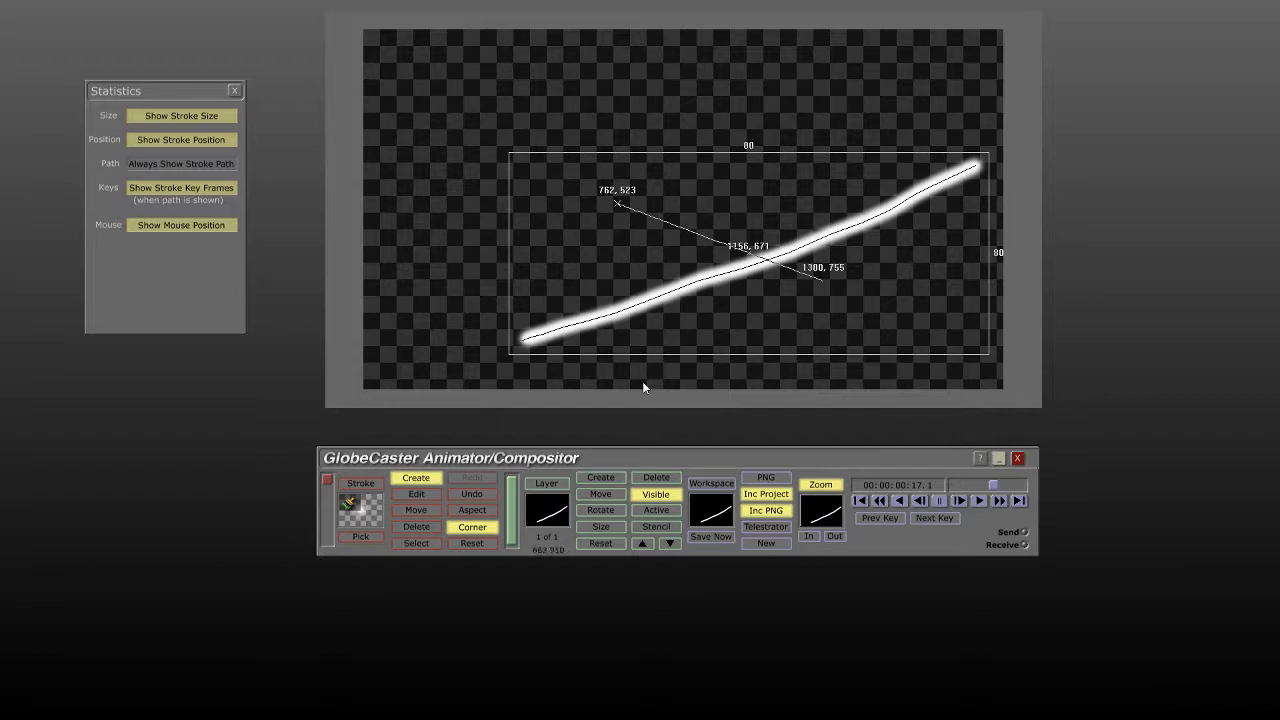
left_click(234, 91)
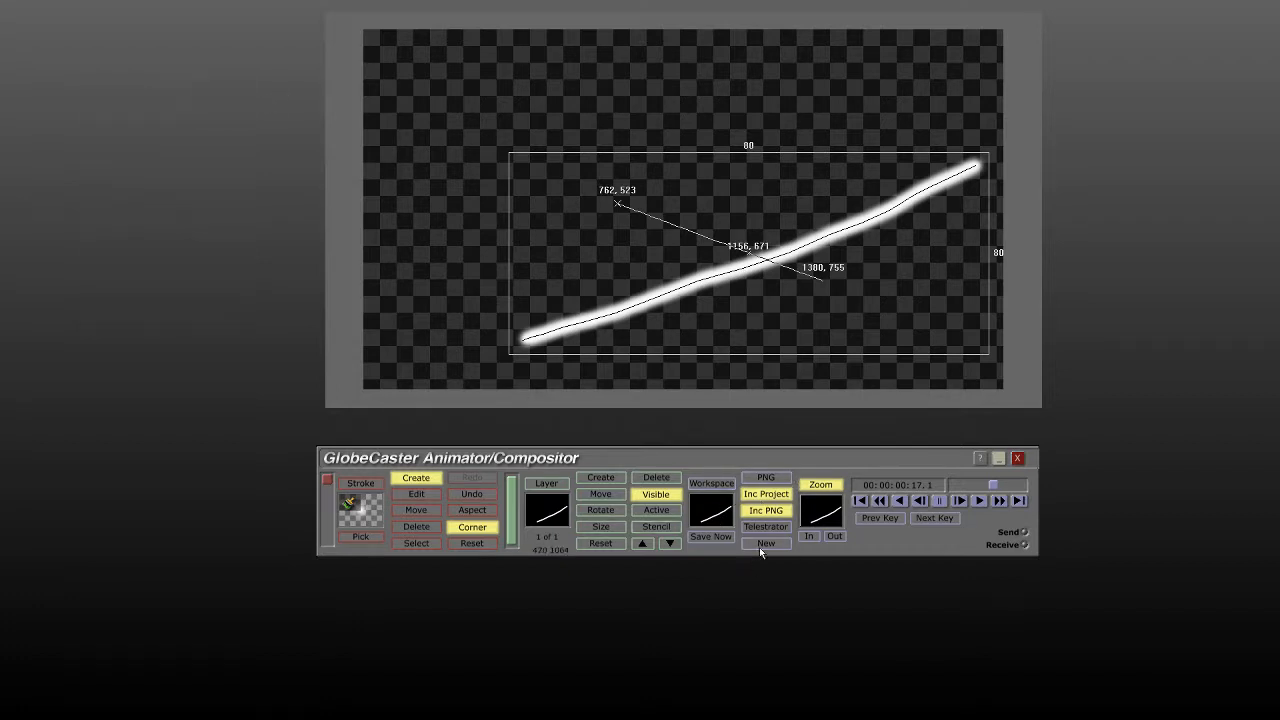
- Select all strokes in the workspace and open the program's About information
right_click(707, 520)
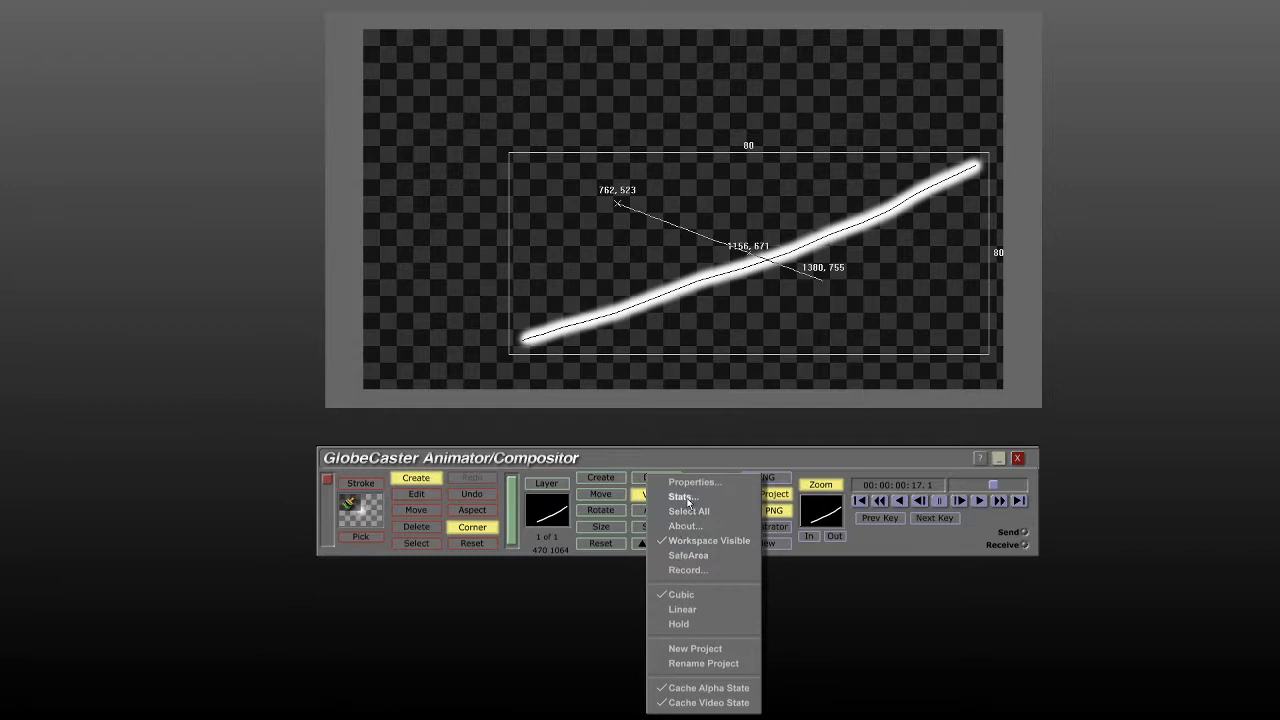
left_click(694, 512)
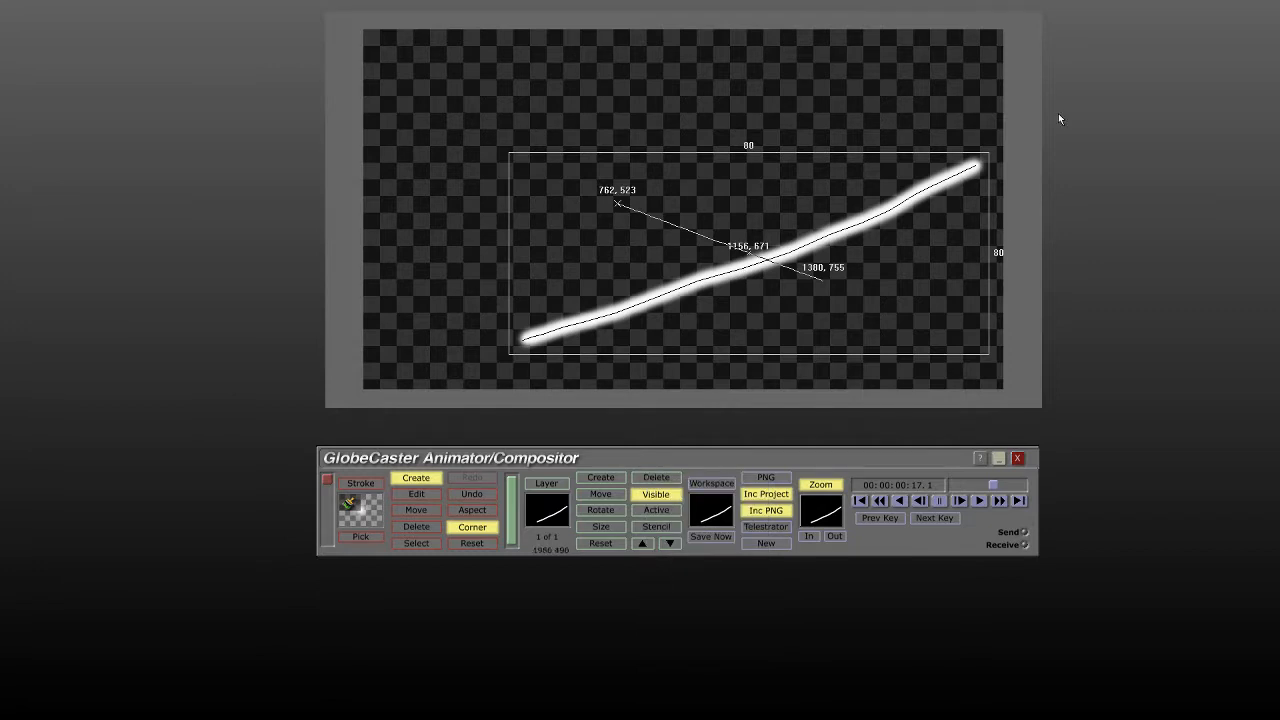
right_click(718, 516)
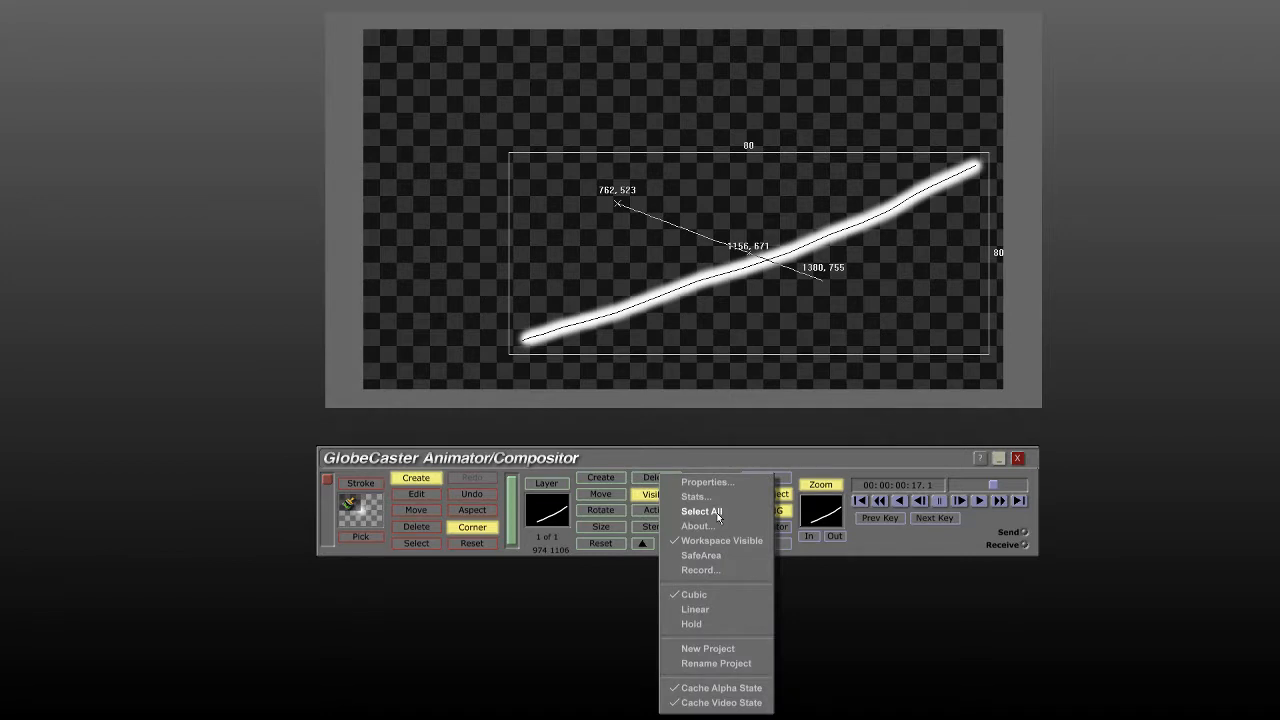
left_click(703, 528)
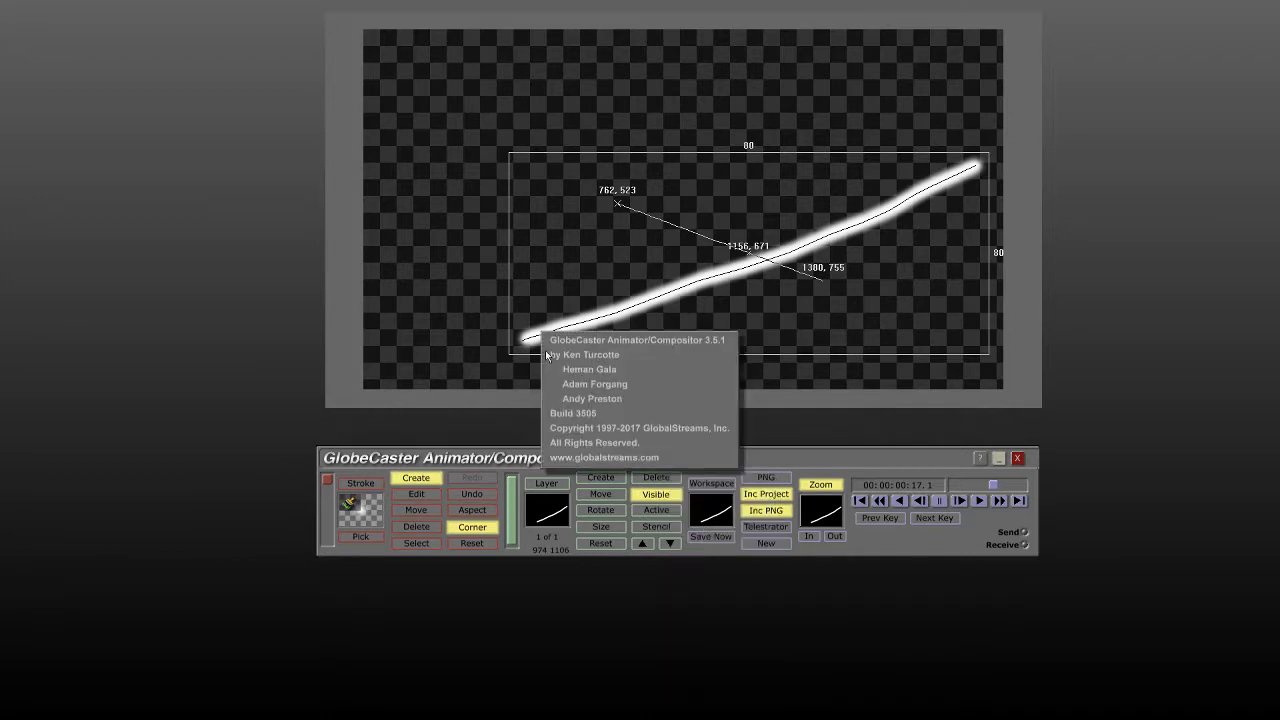
- Hide the workspace canvas and make it visible again
right_click(707, 511)
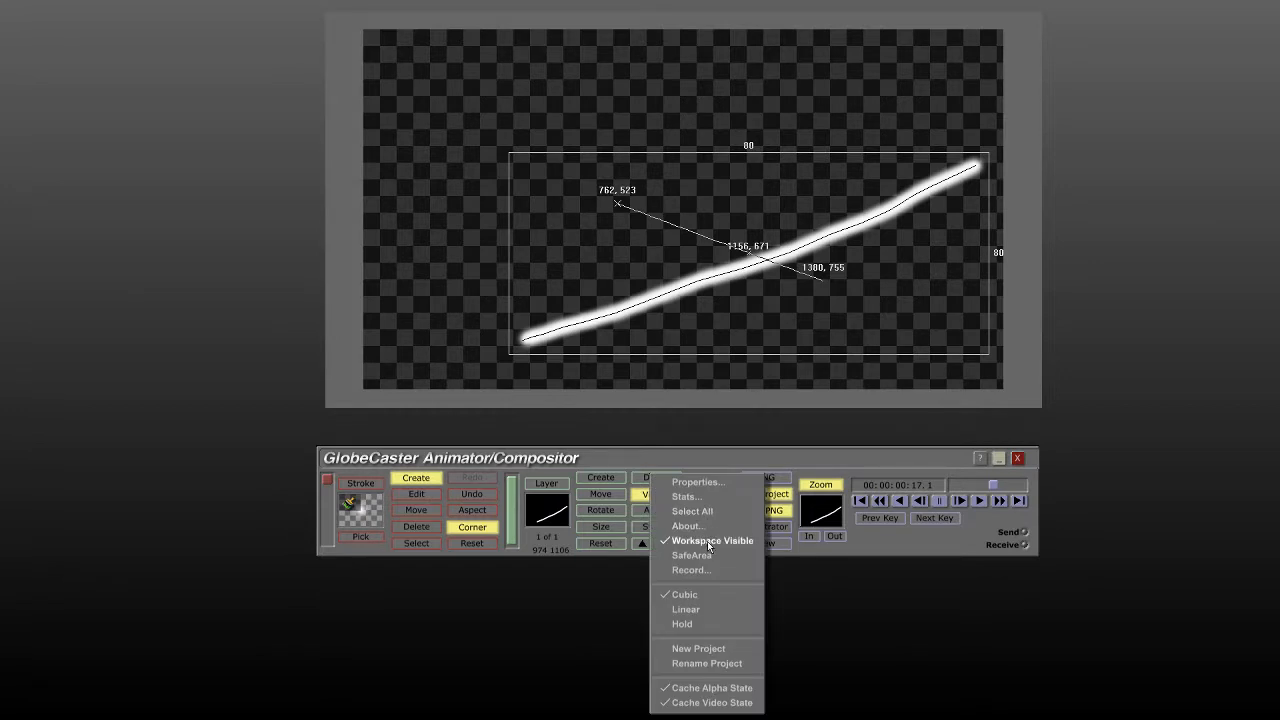
left_click(710, 541)
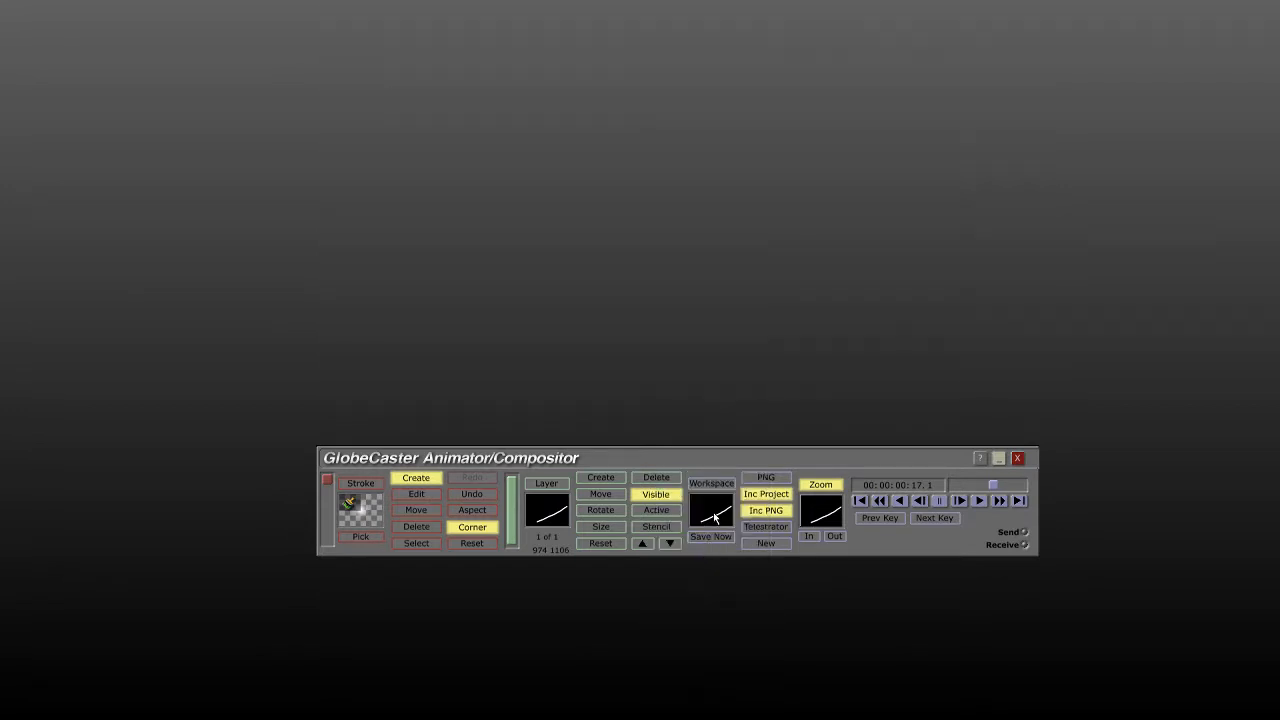
right_click(714, 516)
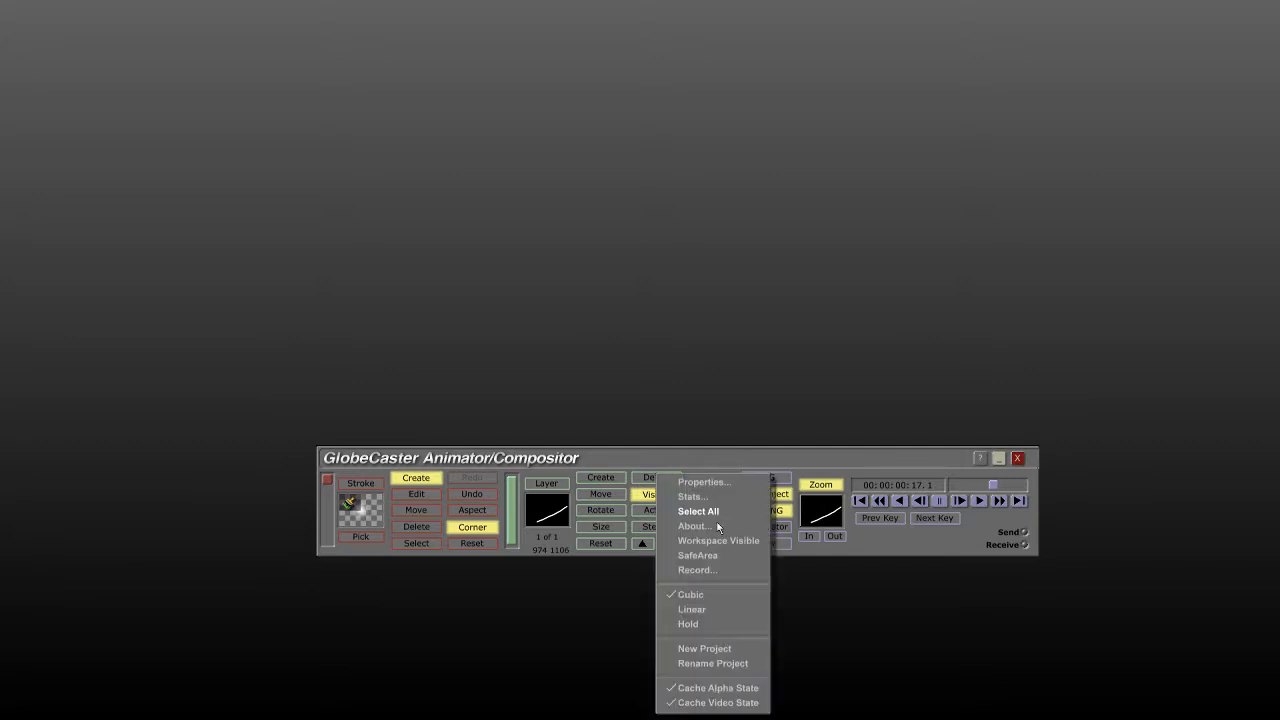
left_click(717, 541)
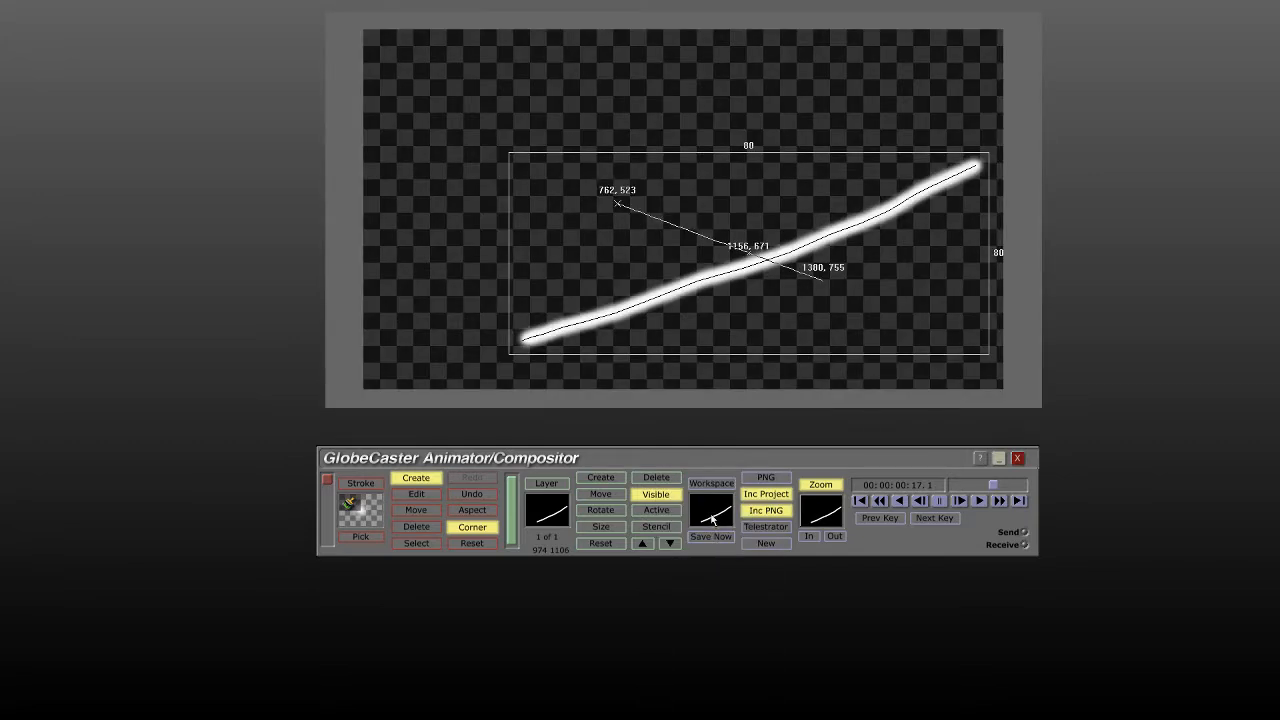
- Display the safe area overlay on the workspace canvas and turn it off again
right_click(714, 516)
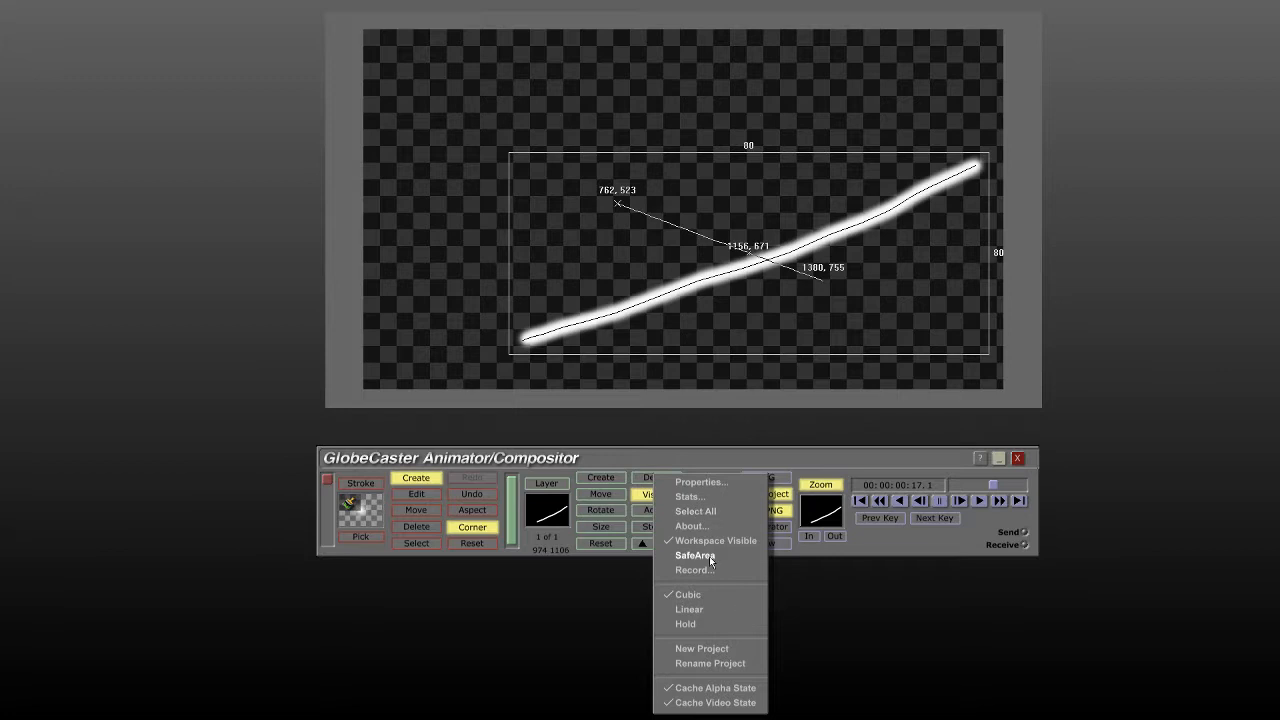
left_click(709, 562)
right_click(710, 524)
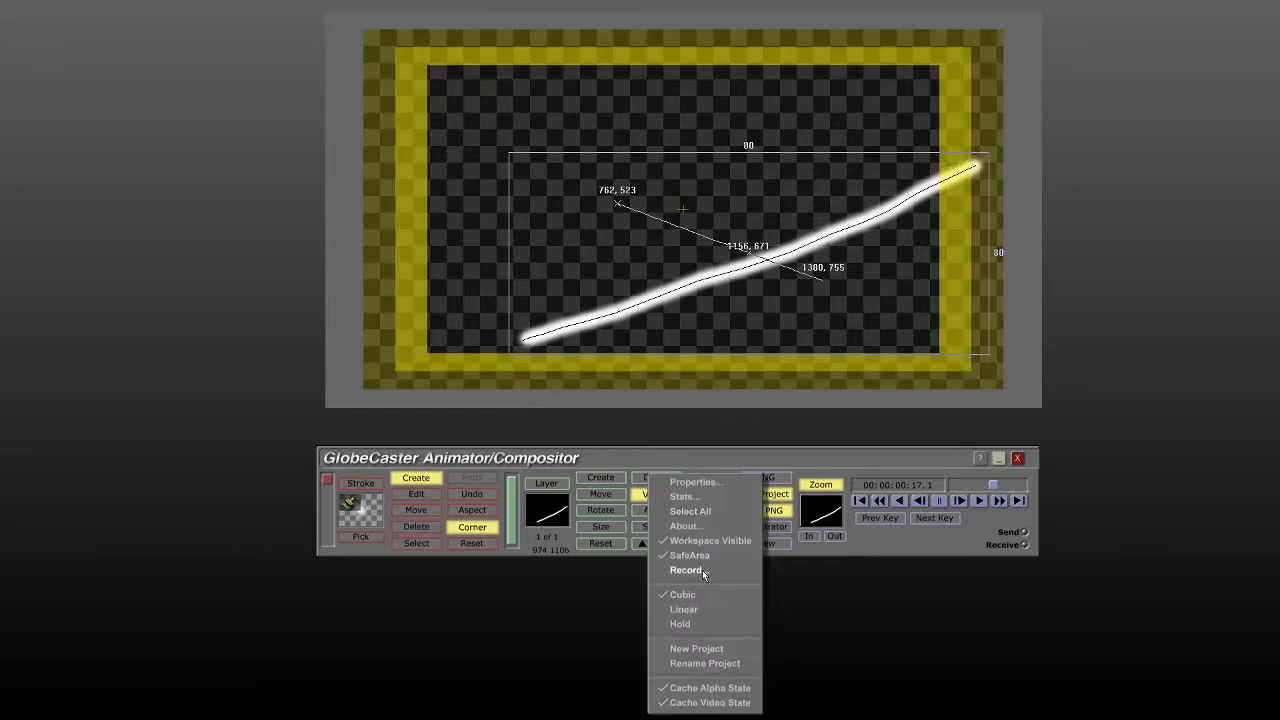
left_click(705, 556)
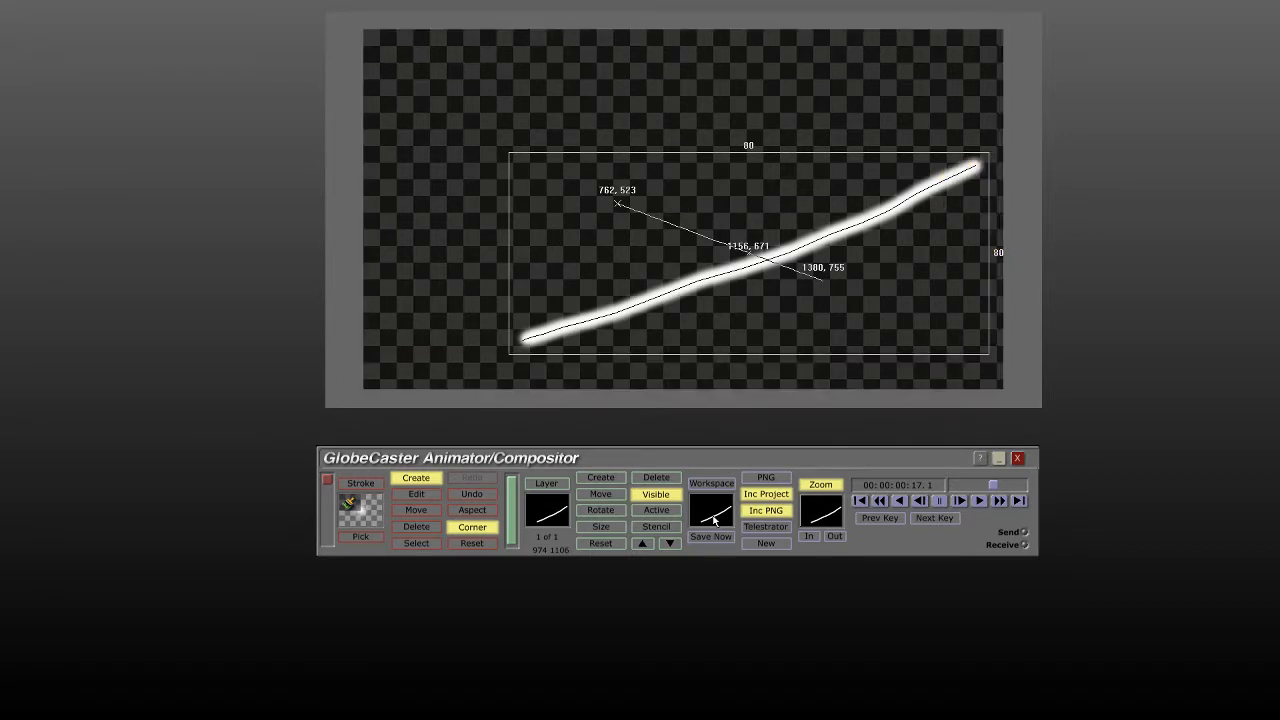
- Open and reposition the workspace properties, then review the Video, NDI and Framegrabber choices and the workspace's cache alpha and video state options
right_click(714, 520)
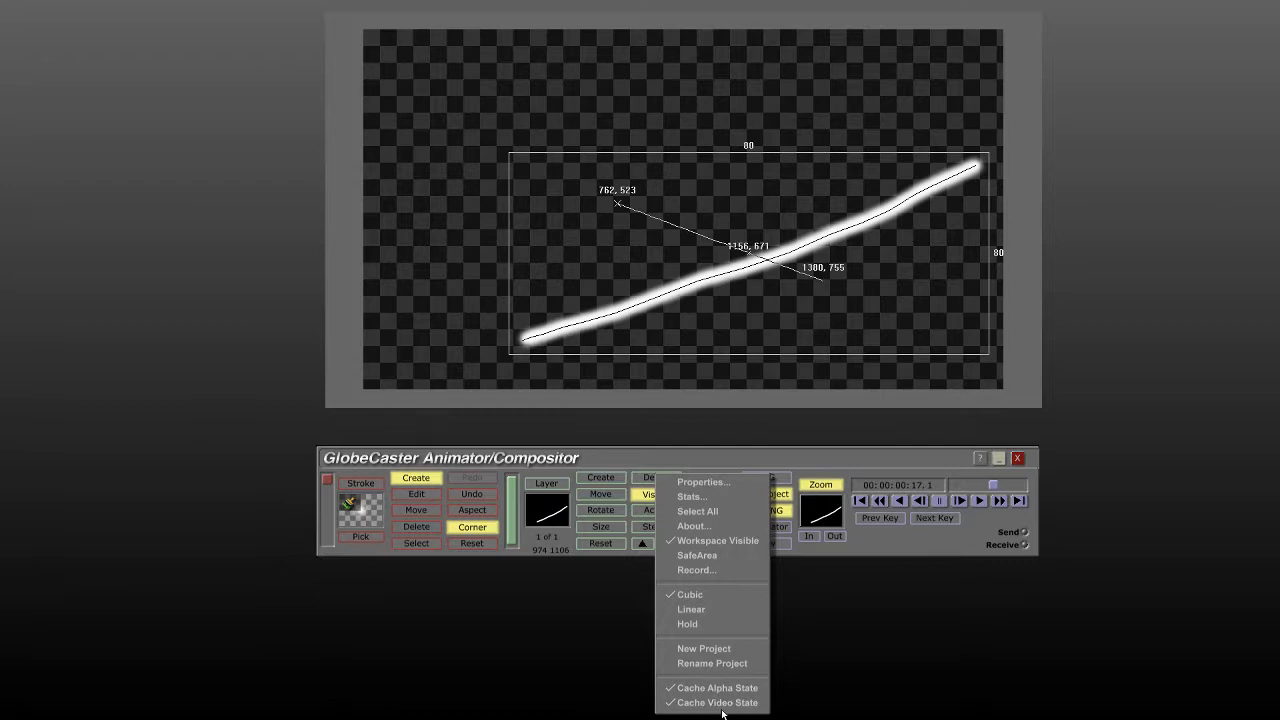
left_click(804, 549)
left_click(712, 489)
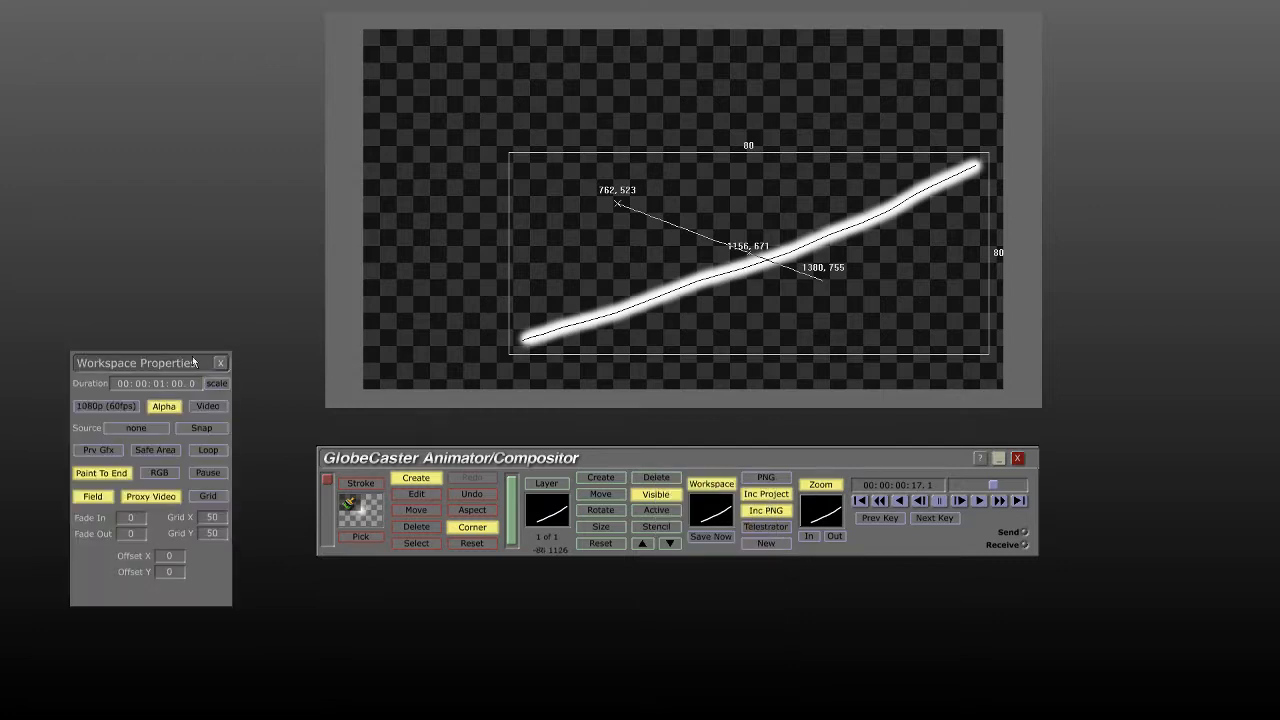
left_click_drag(131, 362, 136, 228)
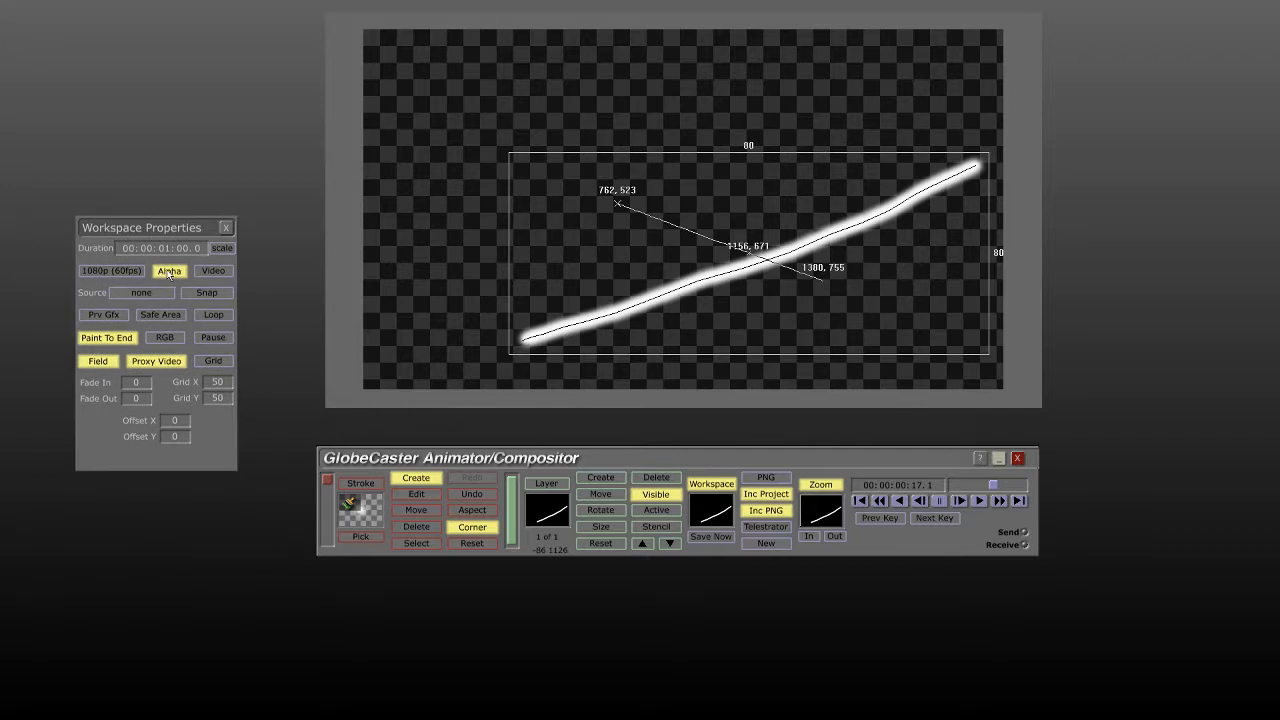
left_click(187, 287)
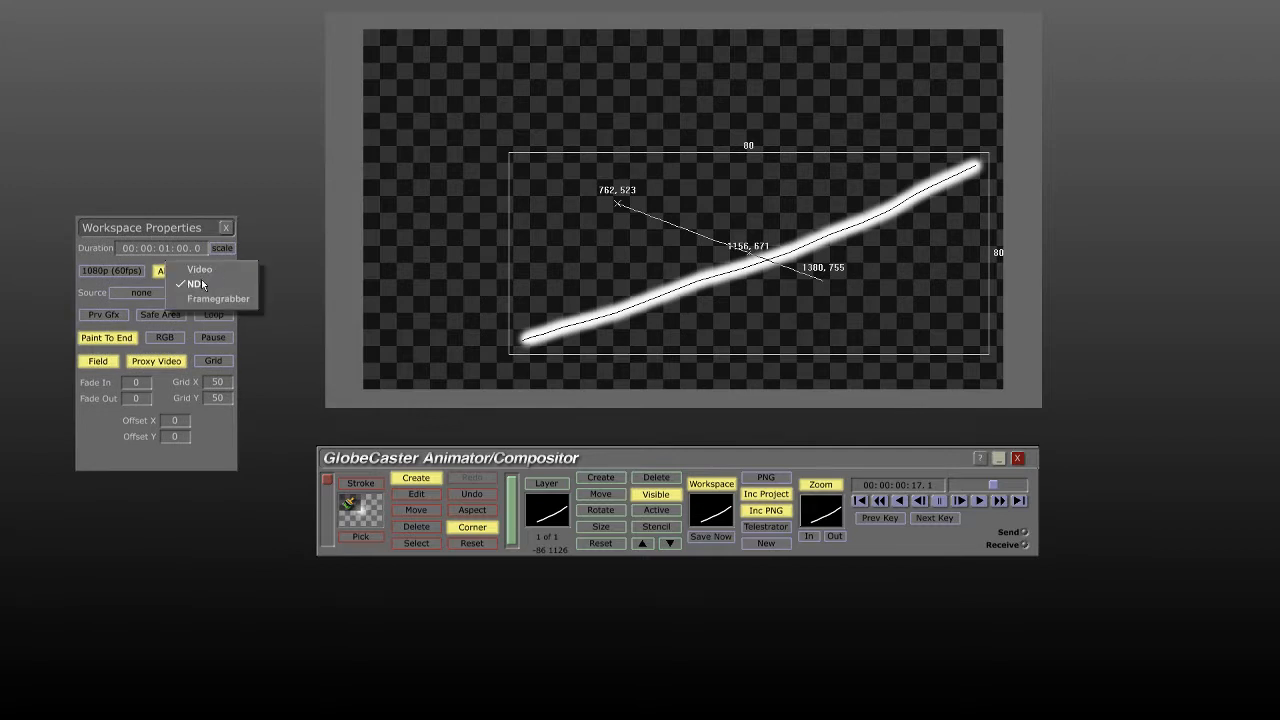
left_click(171, 231)
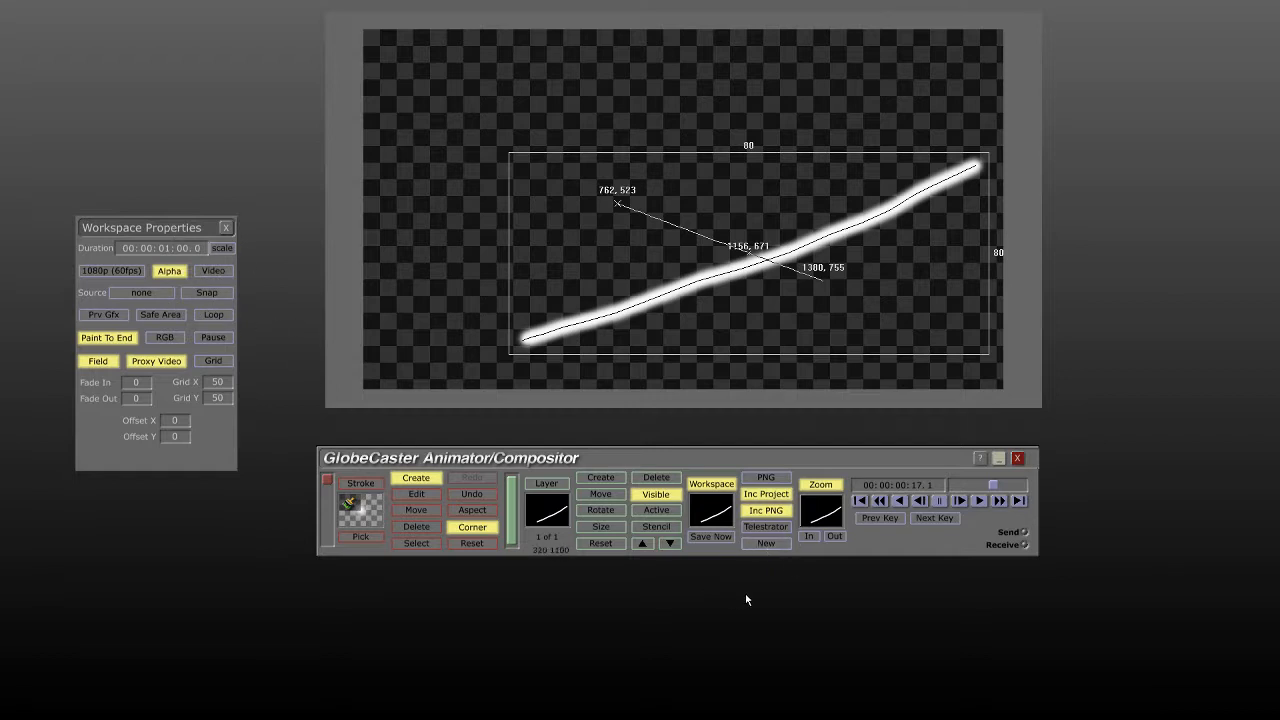
right_click(708, 511)
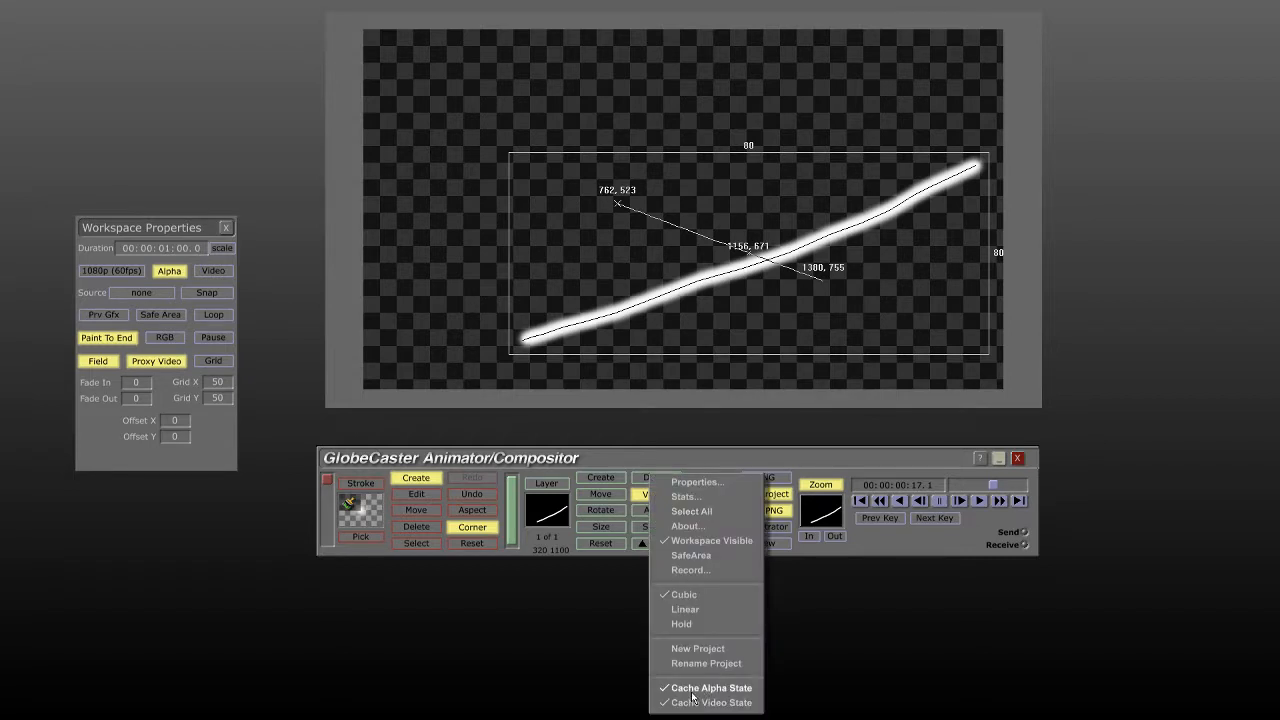
left_click(814, 552)
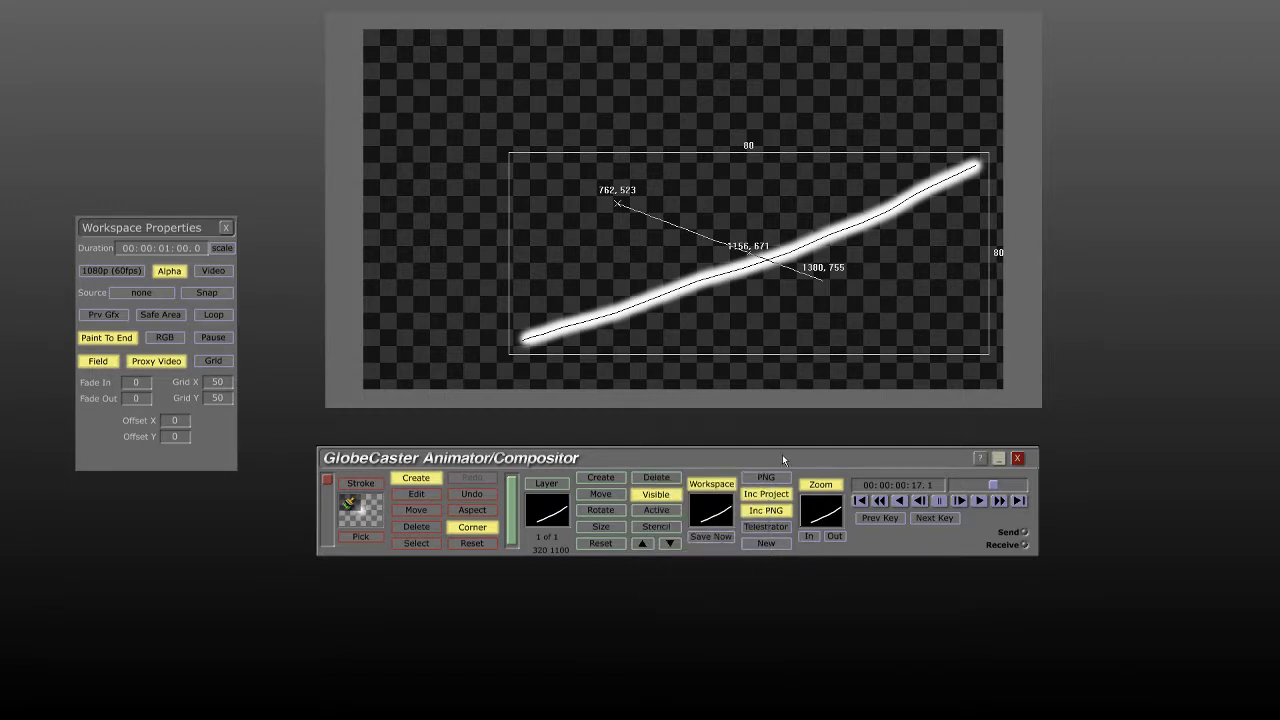
- Open a new bin window at the Projects folder inside Panam, save the current workspace there, and select the saved stroke image
right_click(1171, 164)
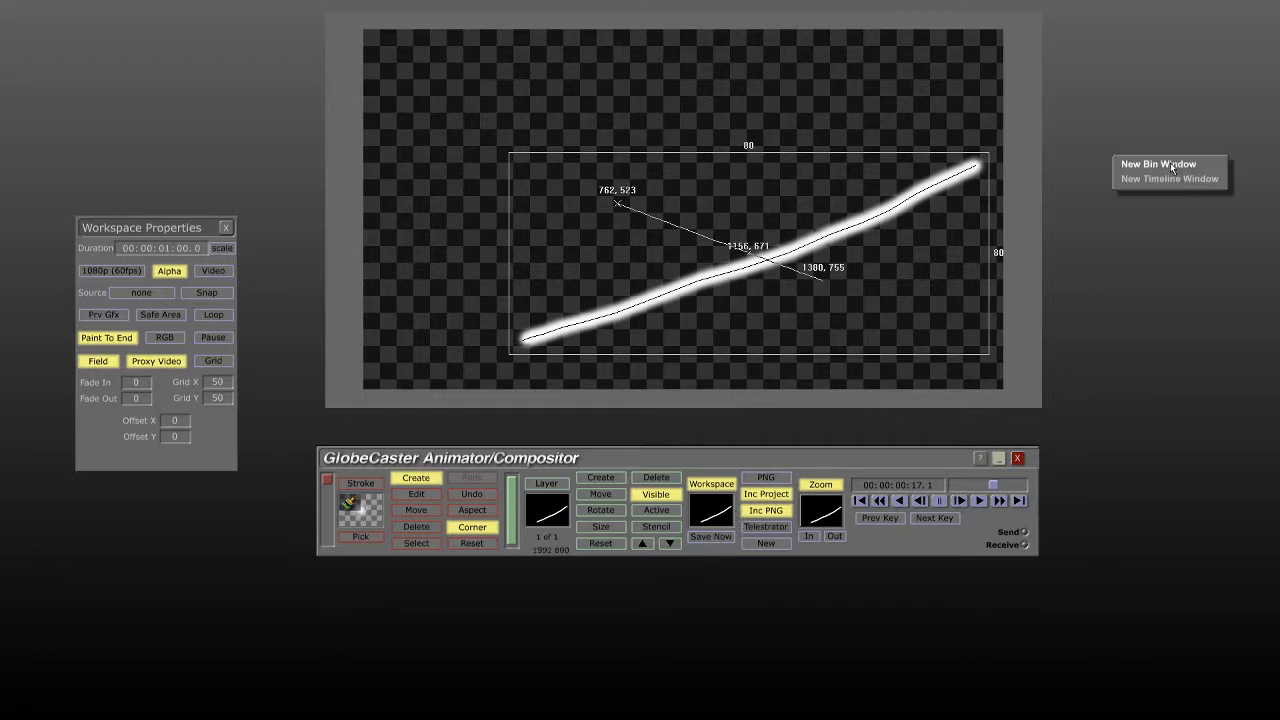
left_click(1171, 165)
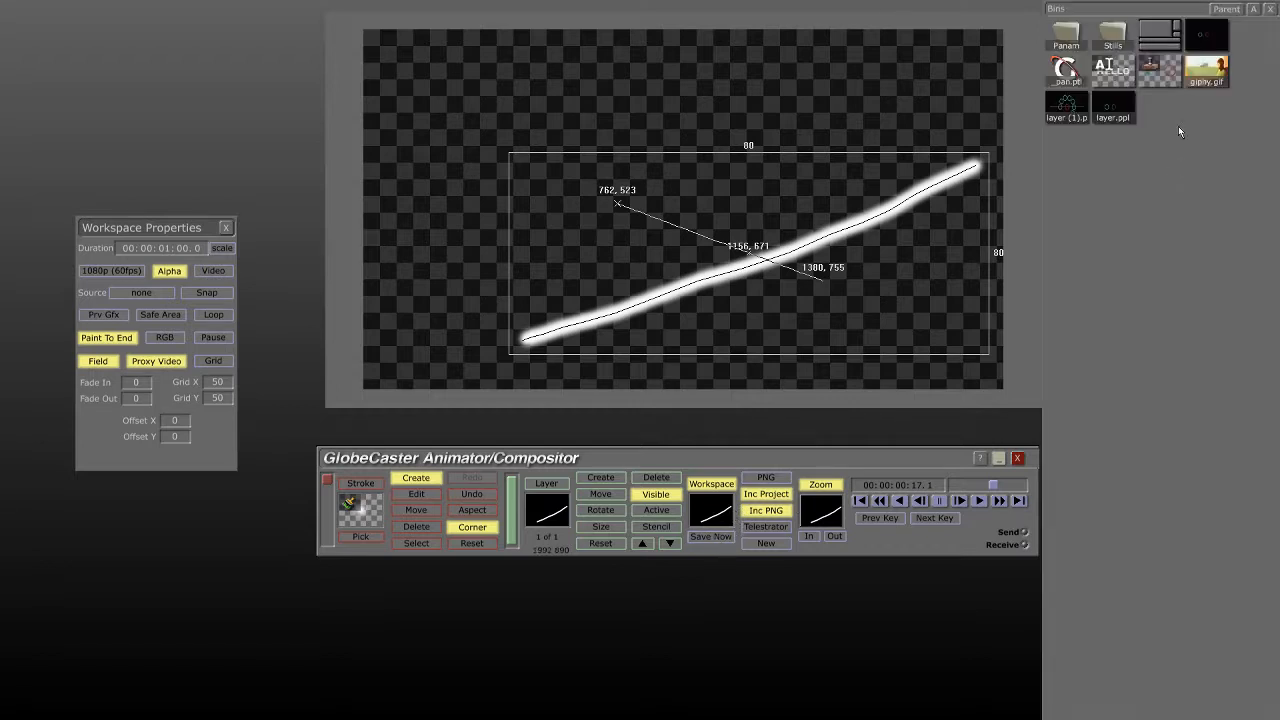
double_click(1066, 38)
double_click(1163, 37)
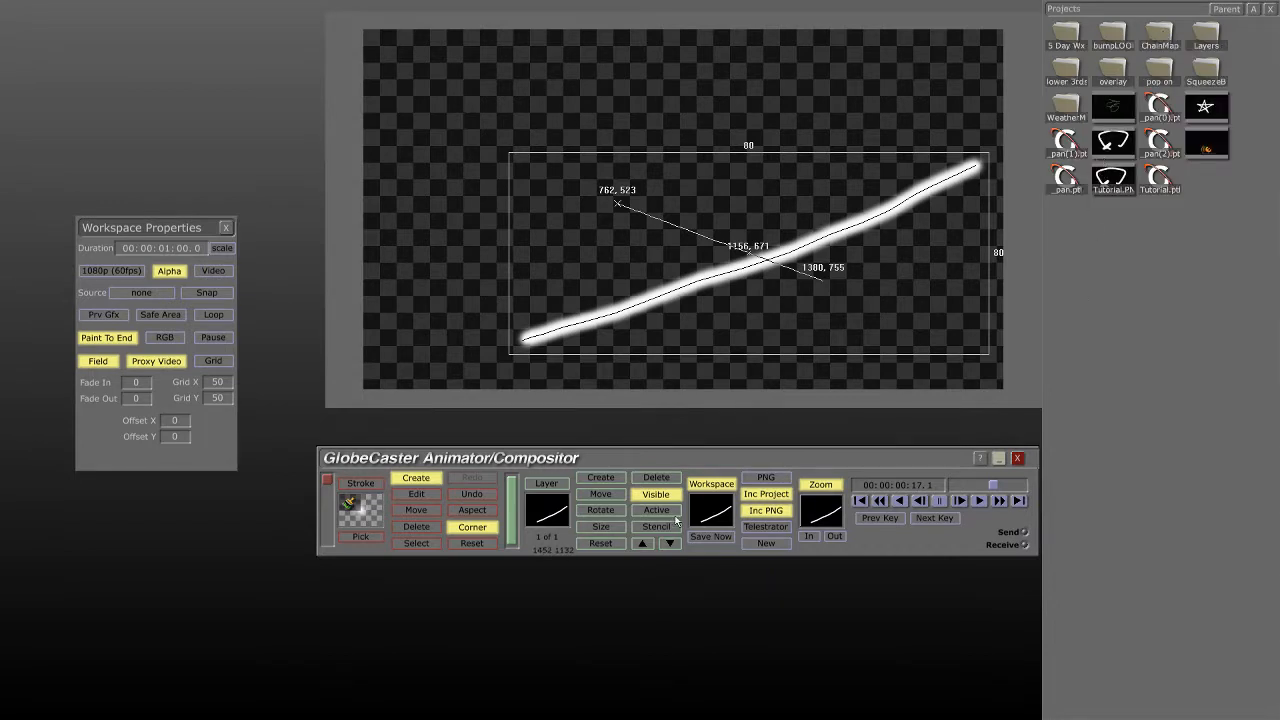
left_click(712, 538)
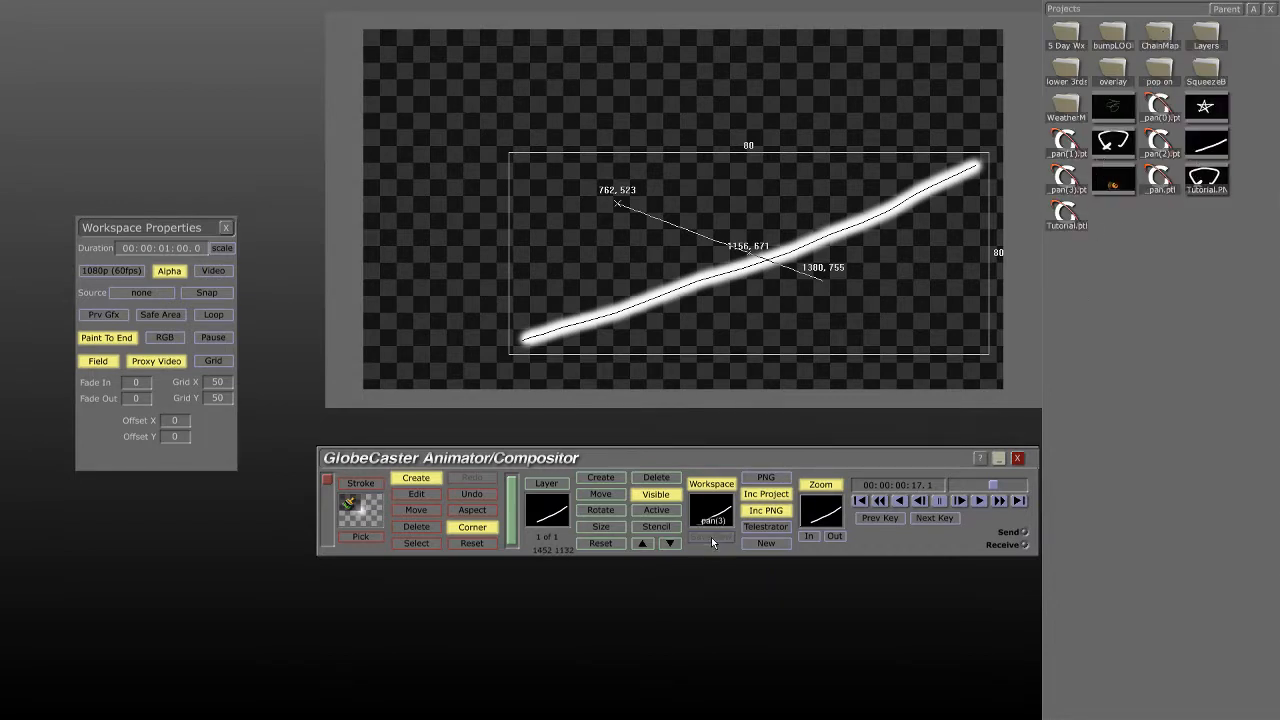
left_click(1203, 143)
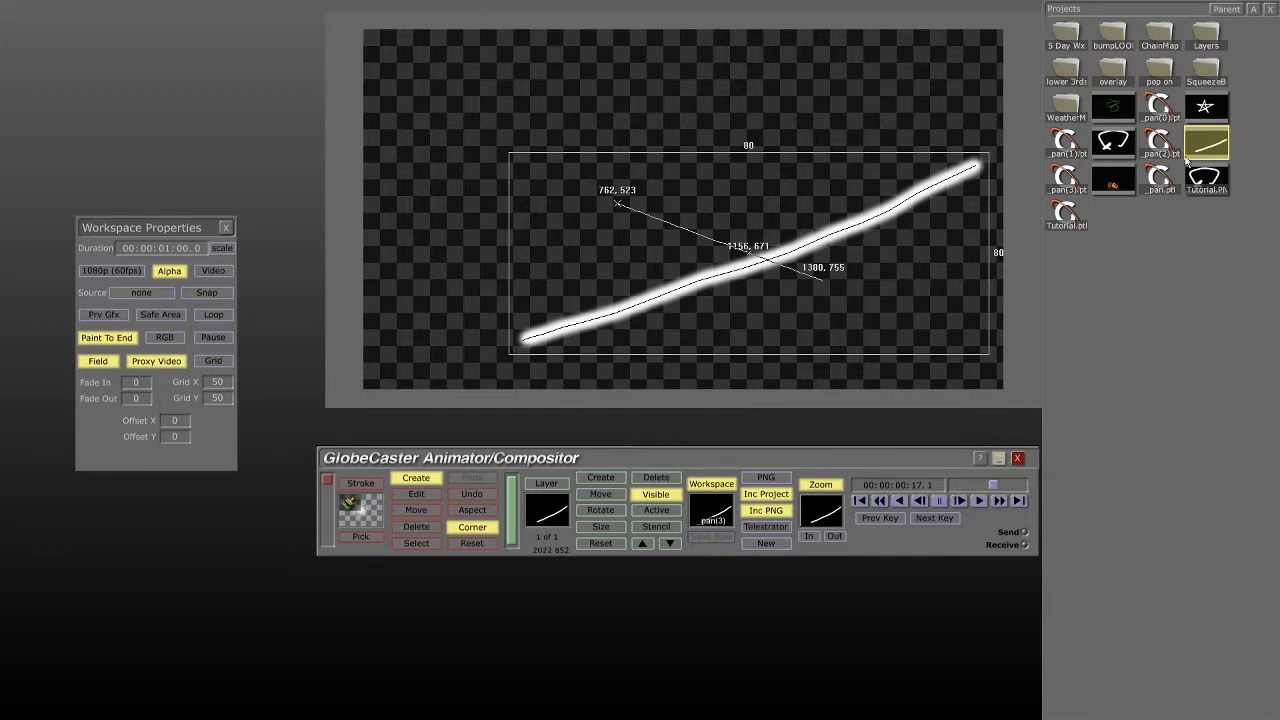
- Set the workspace's image save format to (TGA) Targa Still and turn off Inc Project and Inc TGA
left_click(770, 479)
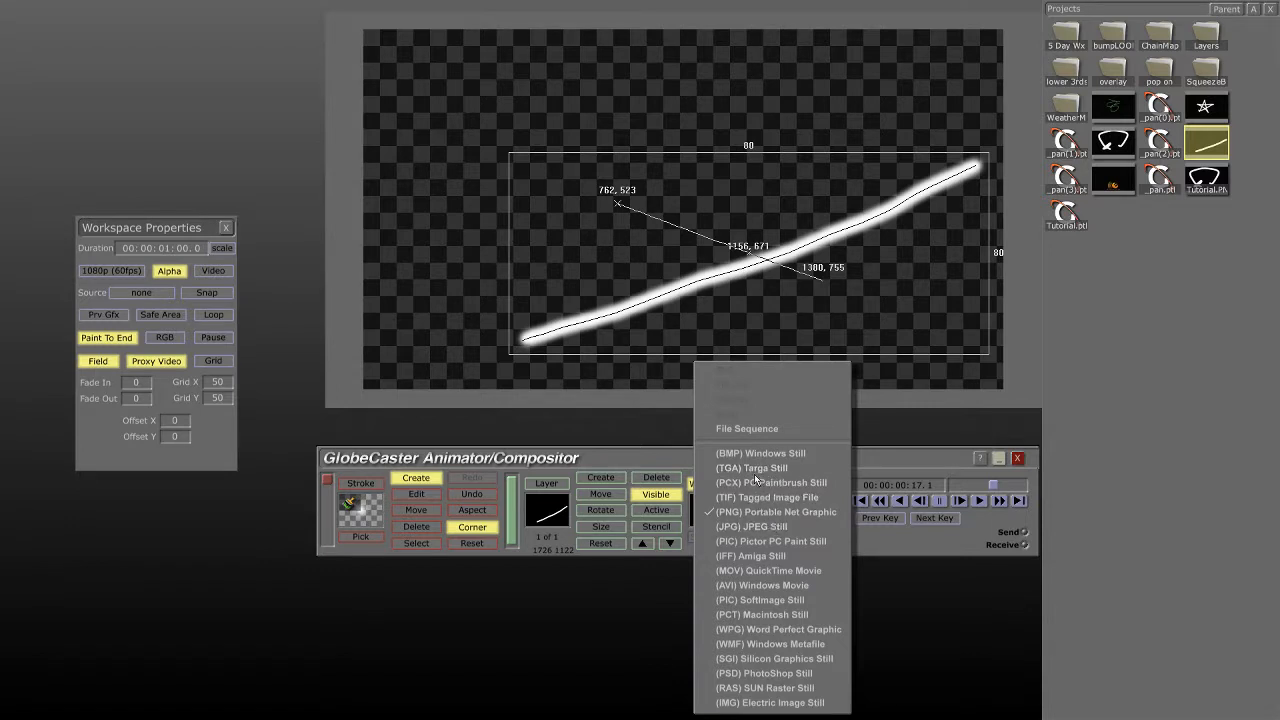
left_click(758, 470)
left_click_drag(772, 481, 766, 474)
left_click(766, 474)
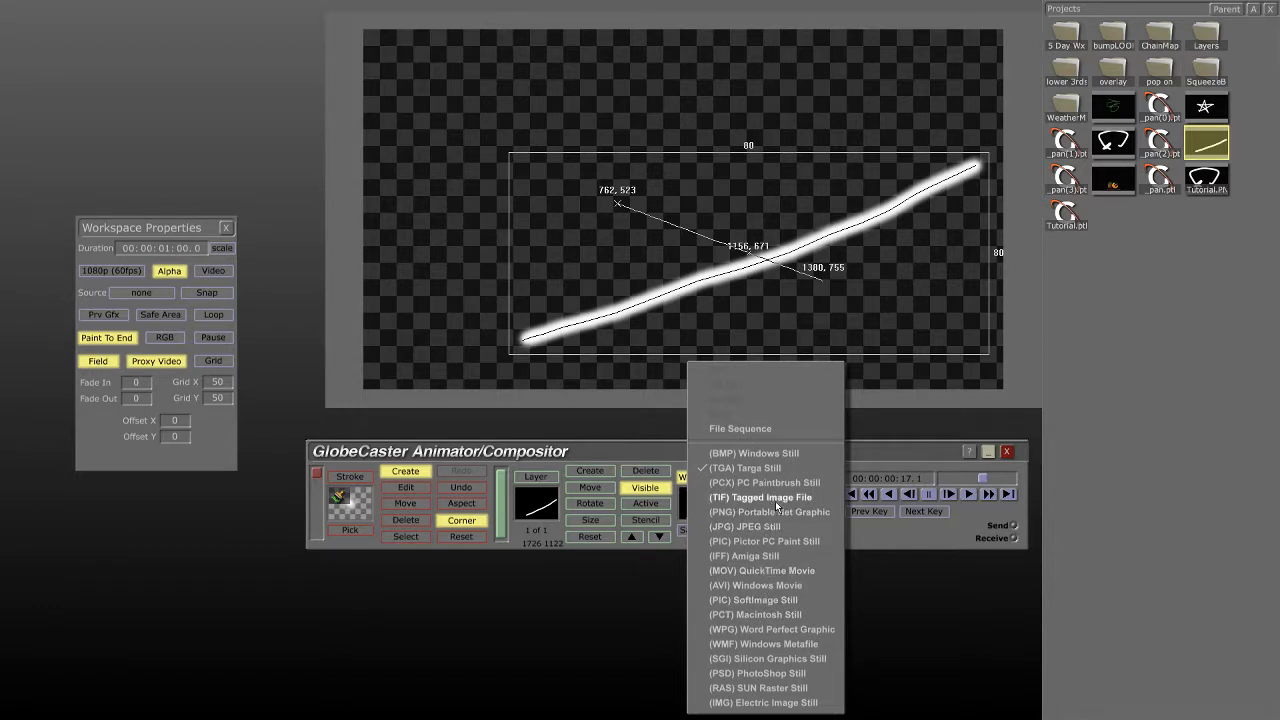
left_click(873, 446)
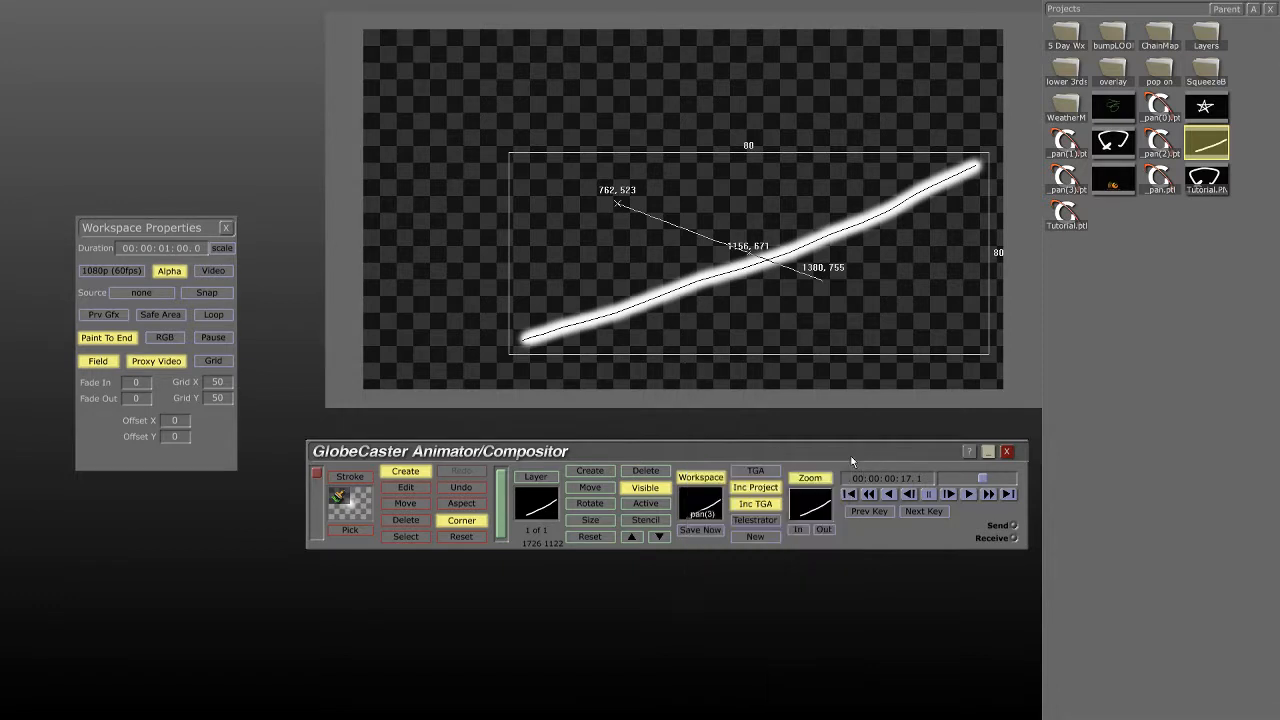
left_click(760, 489)
left_click(762, 504)
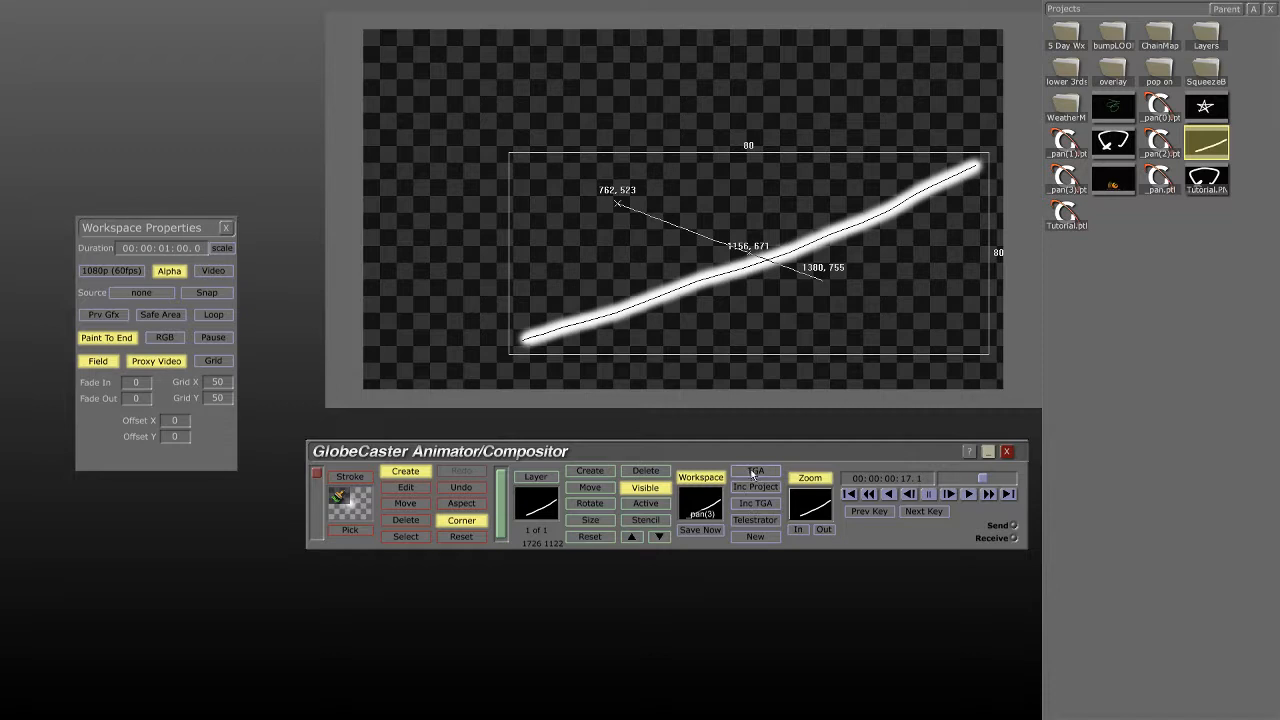
- Set the image save format to (PNG) Portable Net Graphic and turn on Inc Project and Inc PNG
left_click(747, 478)
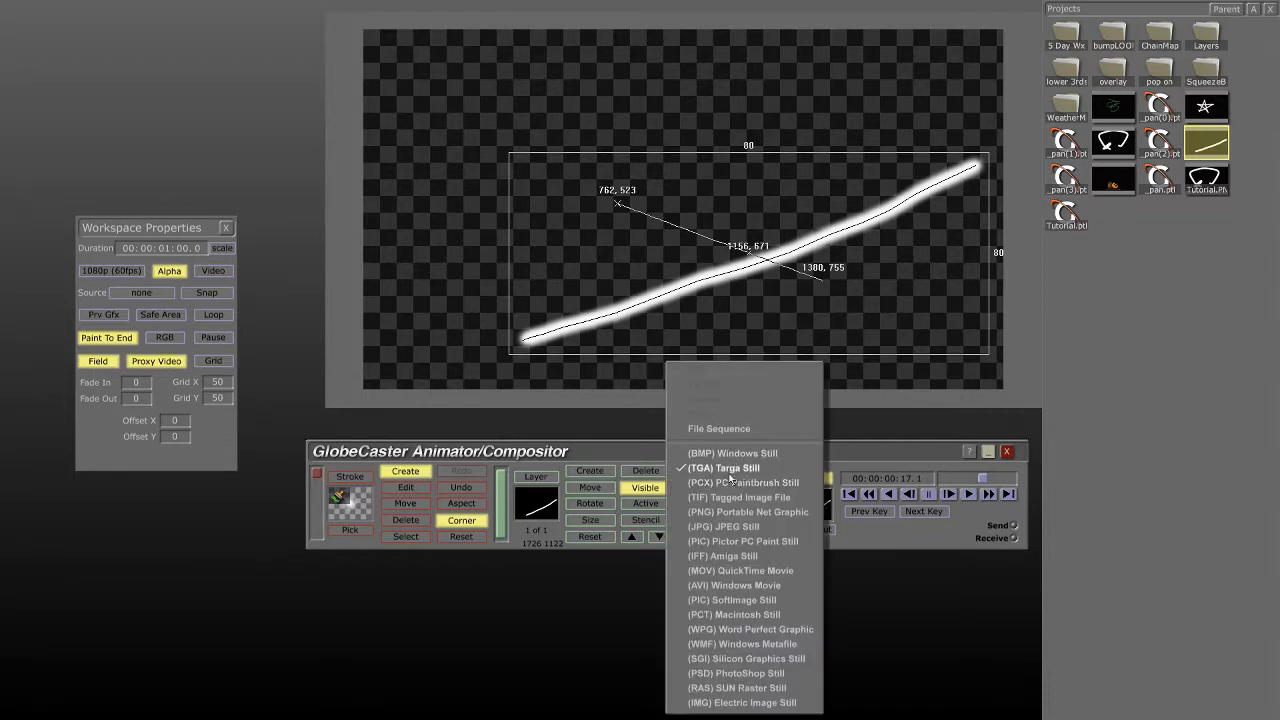
left_click(742, 513)
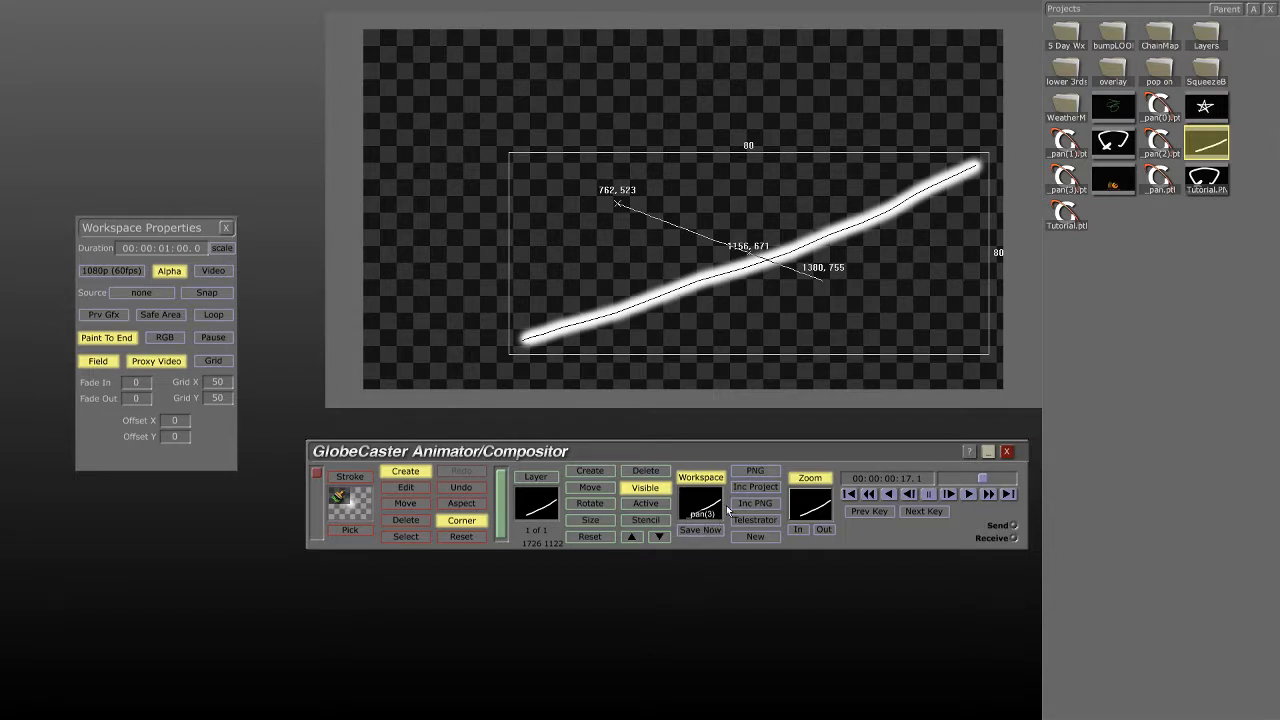
left_click(752, 488)
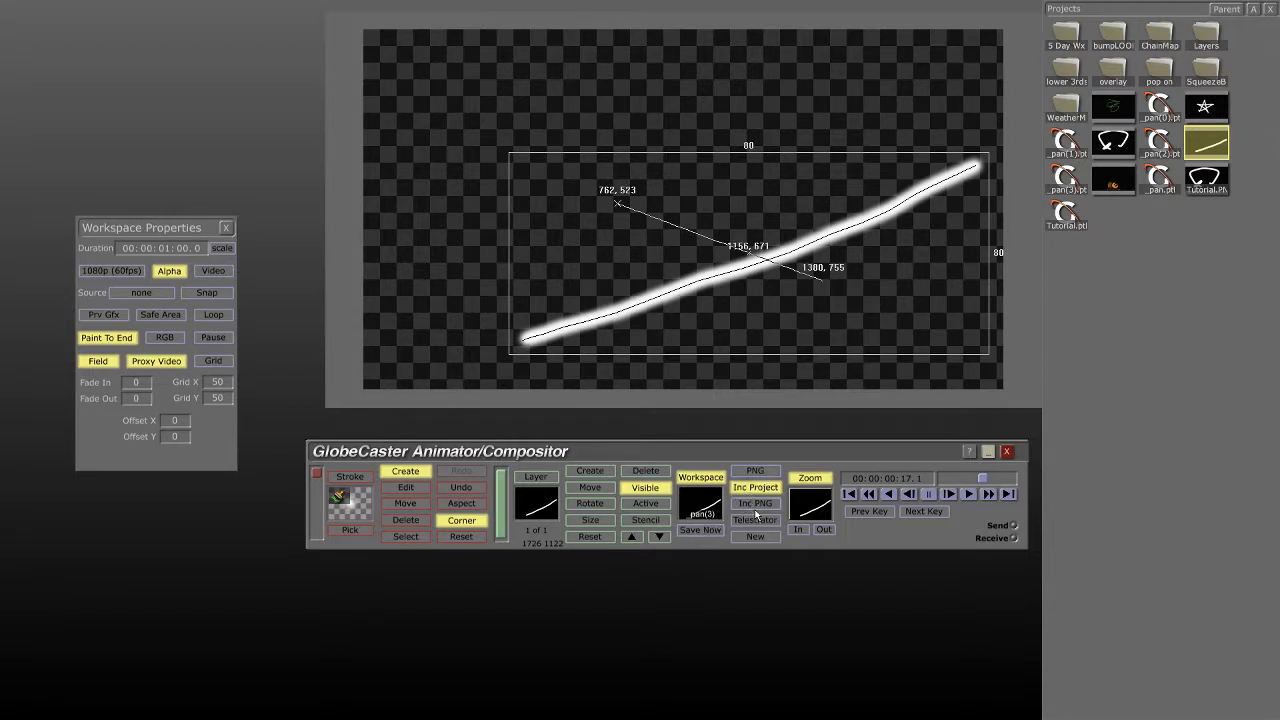
left_click(756, 505)
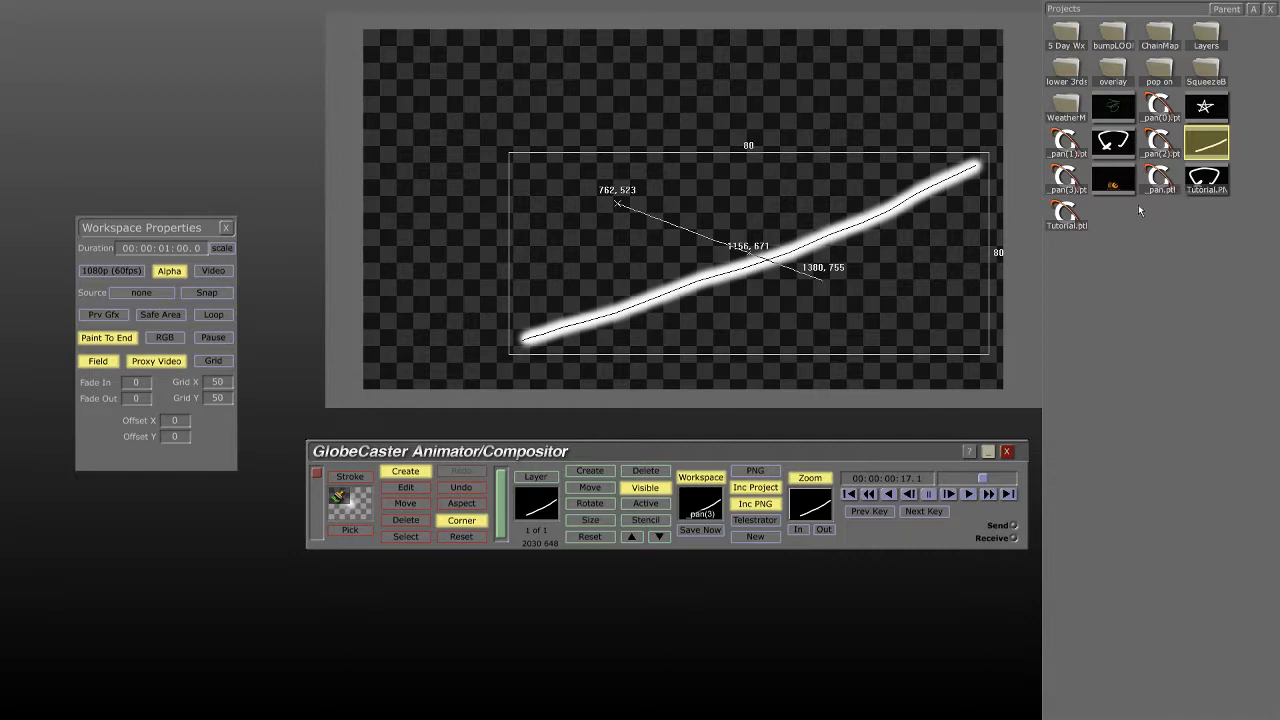
- Start a new workspace and place the orange Panamation logo image from the Projects bin on the canvas at about 996, 540
left_click(1204, 184)
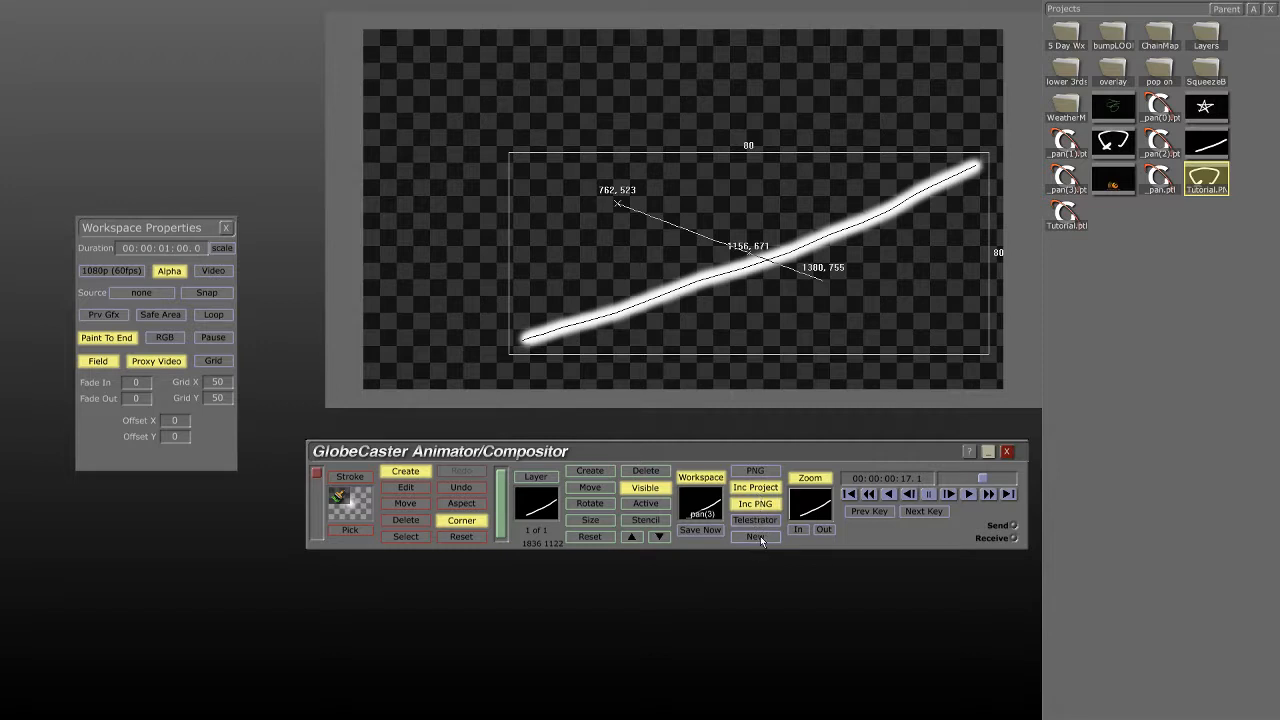
left_click(761, 535)
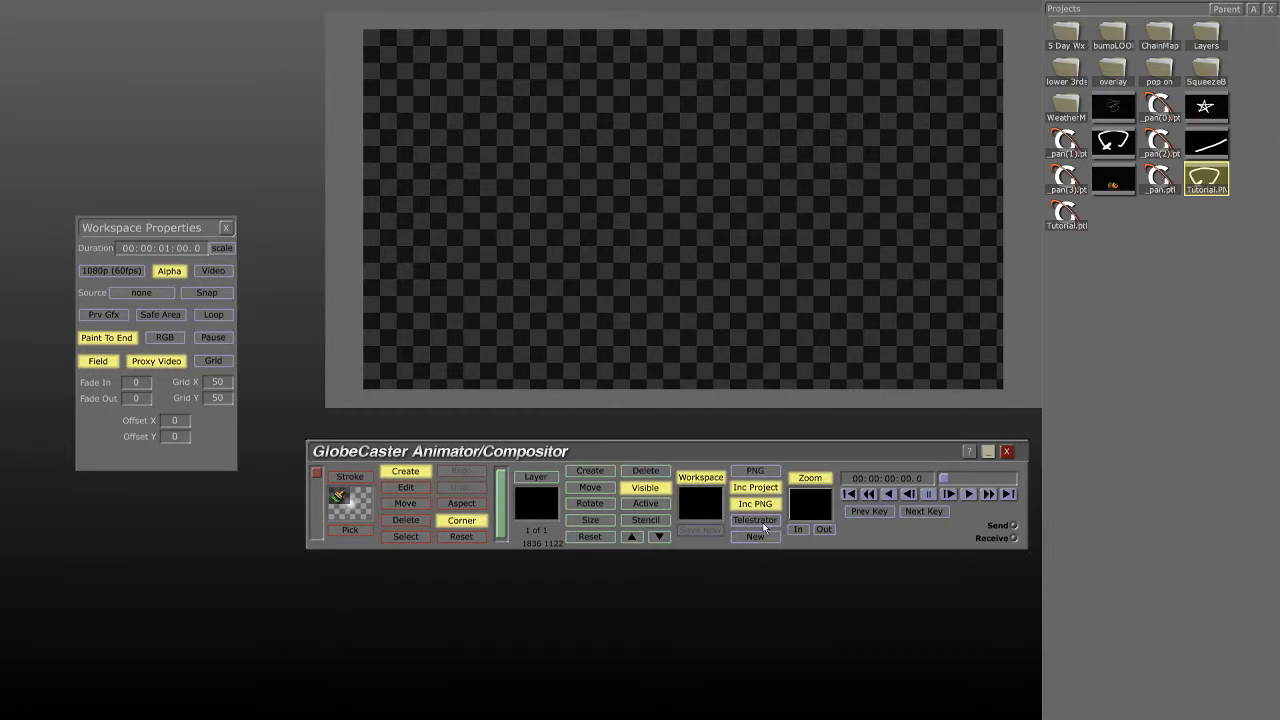
left_click(1110, 183)
left_click_drag(1110, 184, 733, 233)
left_click_drag(733, 337, 699, 323)
- Zoom in on the logo canvas, pan the magnified view, and zoom back to fit
left_click(803, 531)
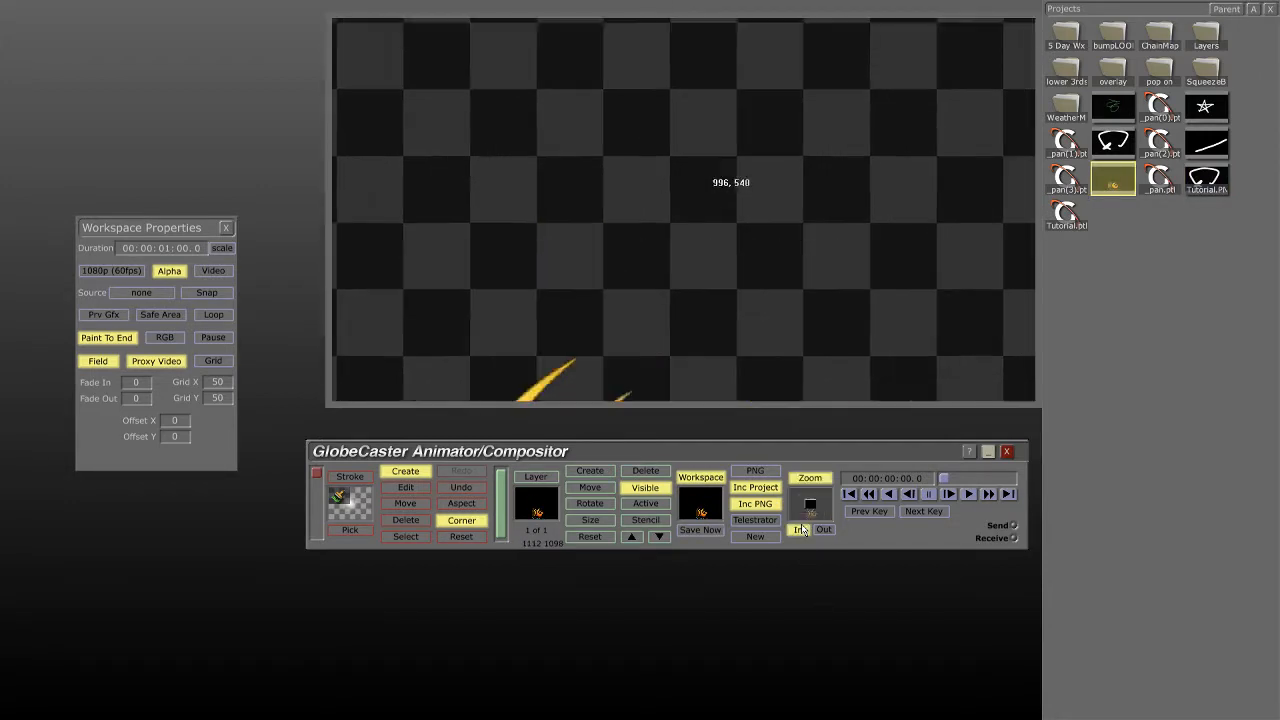
mouse_move(810, 510)
left_mouse_down()
mouse_move(816, 495)
mouse_move(799, 500)
mouse_move(812, 500)
left_mouse_up()
right_click(812, 500)
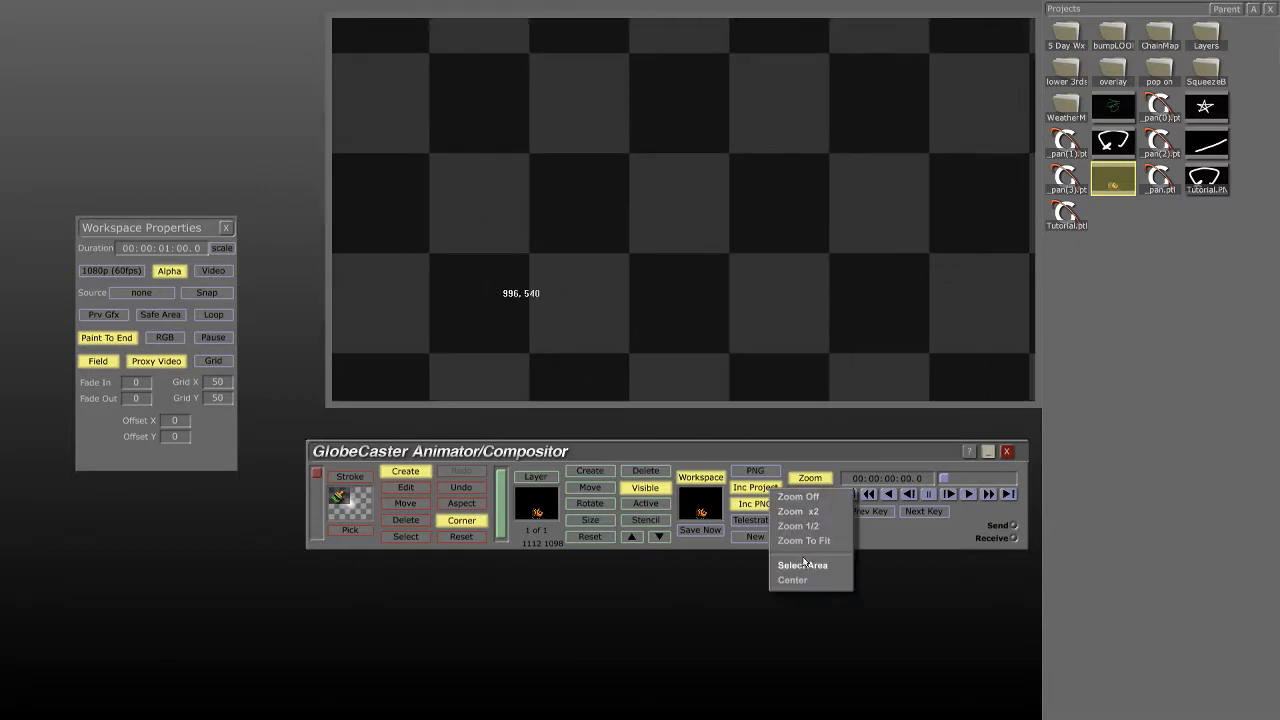
left_click(810, 540)
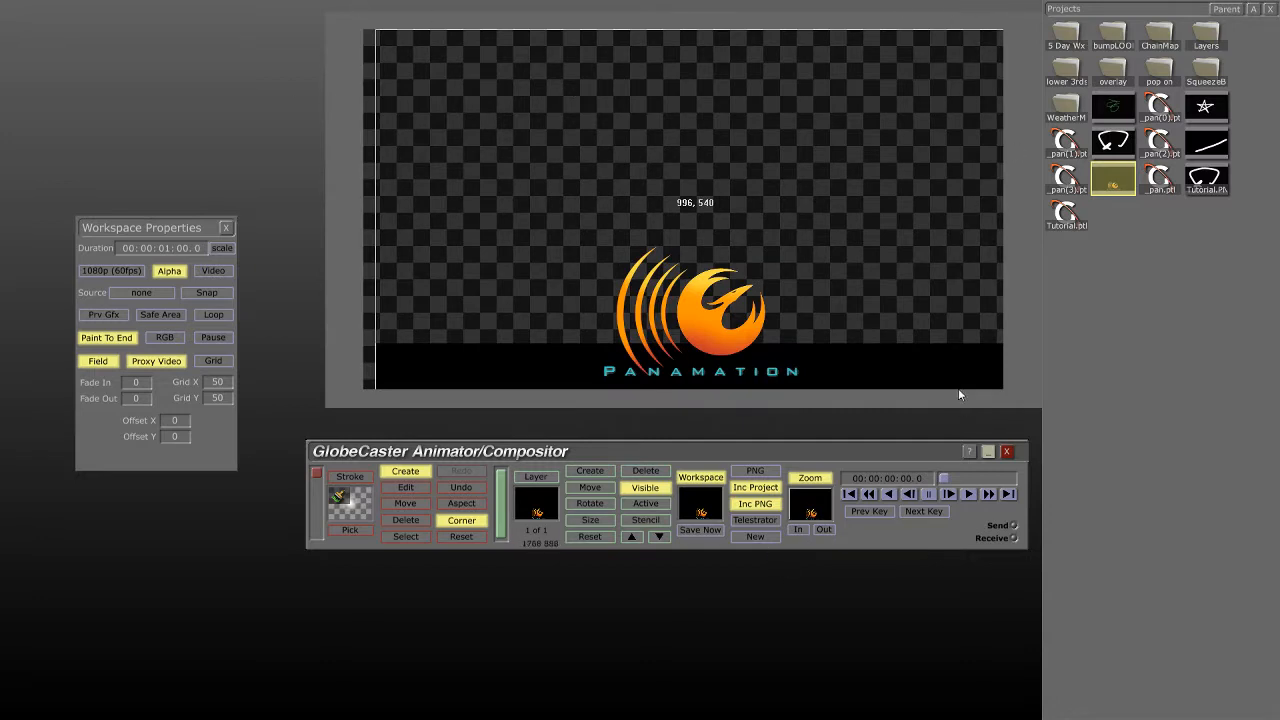
- Zoom out on the canvas, pan the reduced view slightly, and zoom it back to fit
left_click(820, 529)
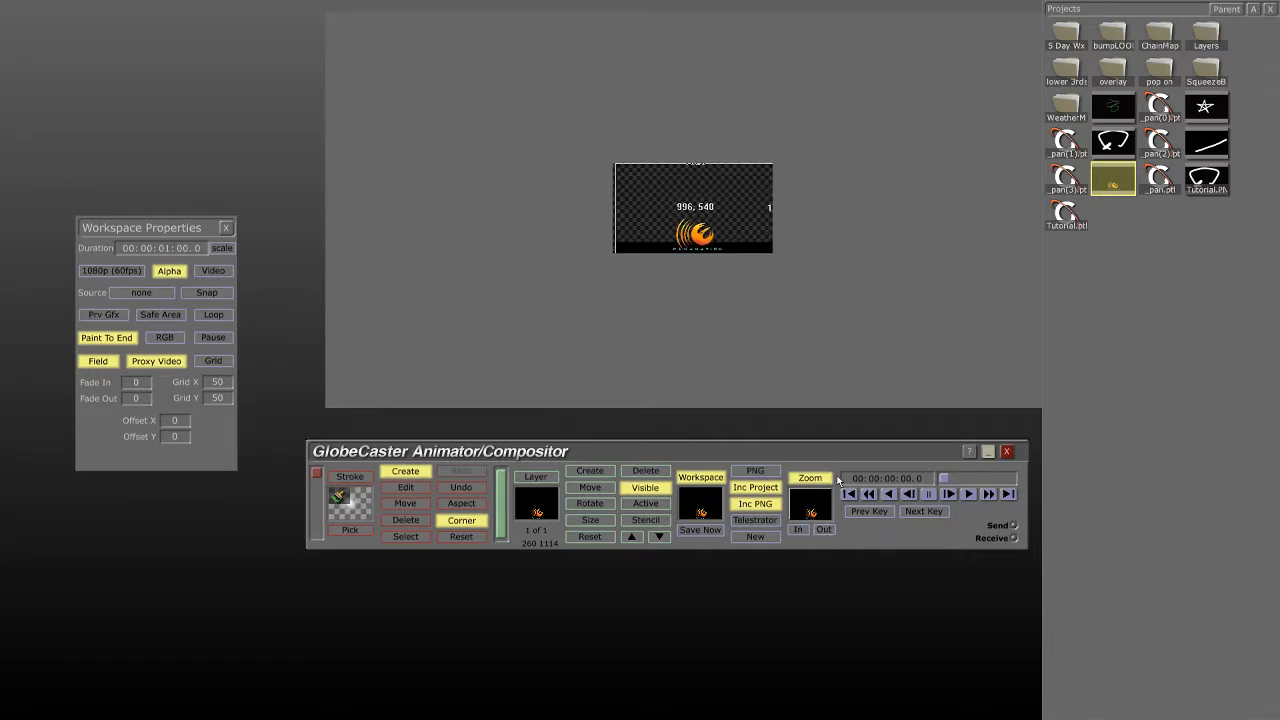
mouse_move(810, 504)
left_mouse_down()
mouse_move(787, 492)
mouse_move(847, 432)
mouse_move(760, 514)
mouse_move(820, 504)
mouse_move(821, 517)
left_mouse_up()
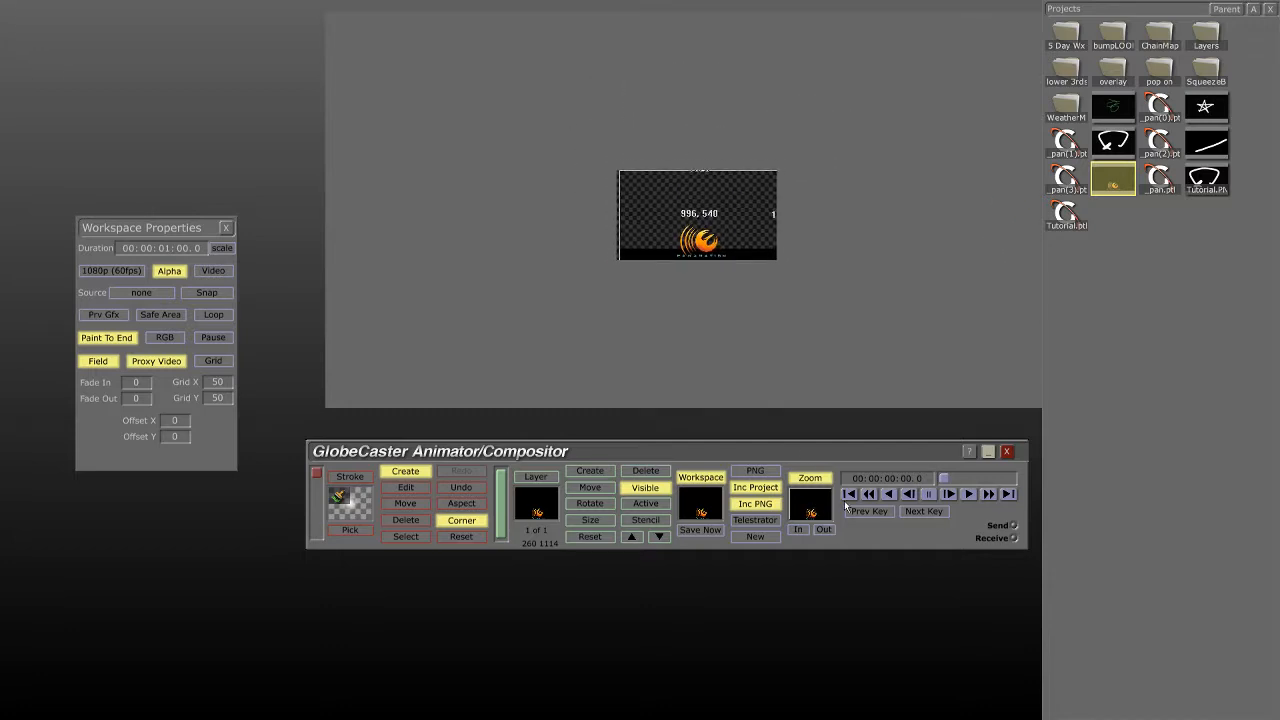
right_click(814, 504)
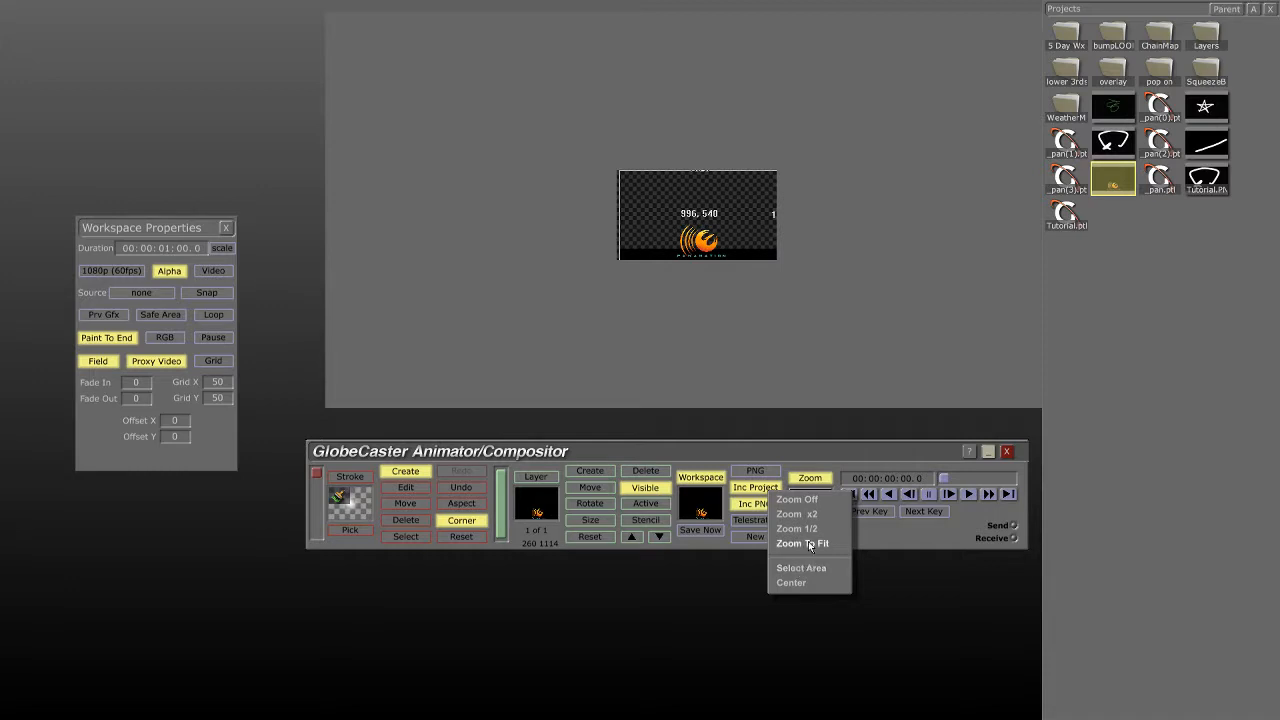
left_click(808, 541)
- Magnify the Panamation logo by selecting a zoom area around it
right_click(811, 512)
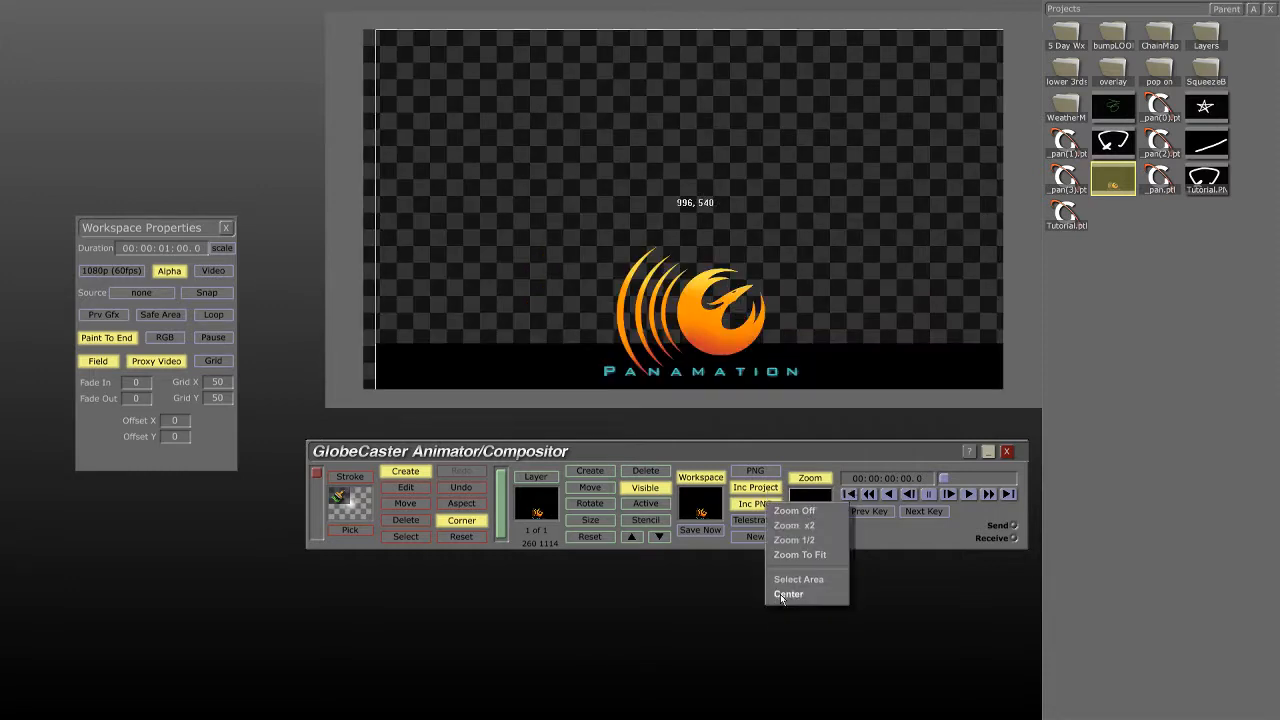
left_click(785, 595)
left_click_drag(791, 258, 611, 347)
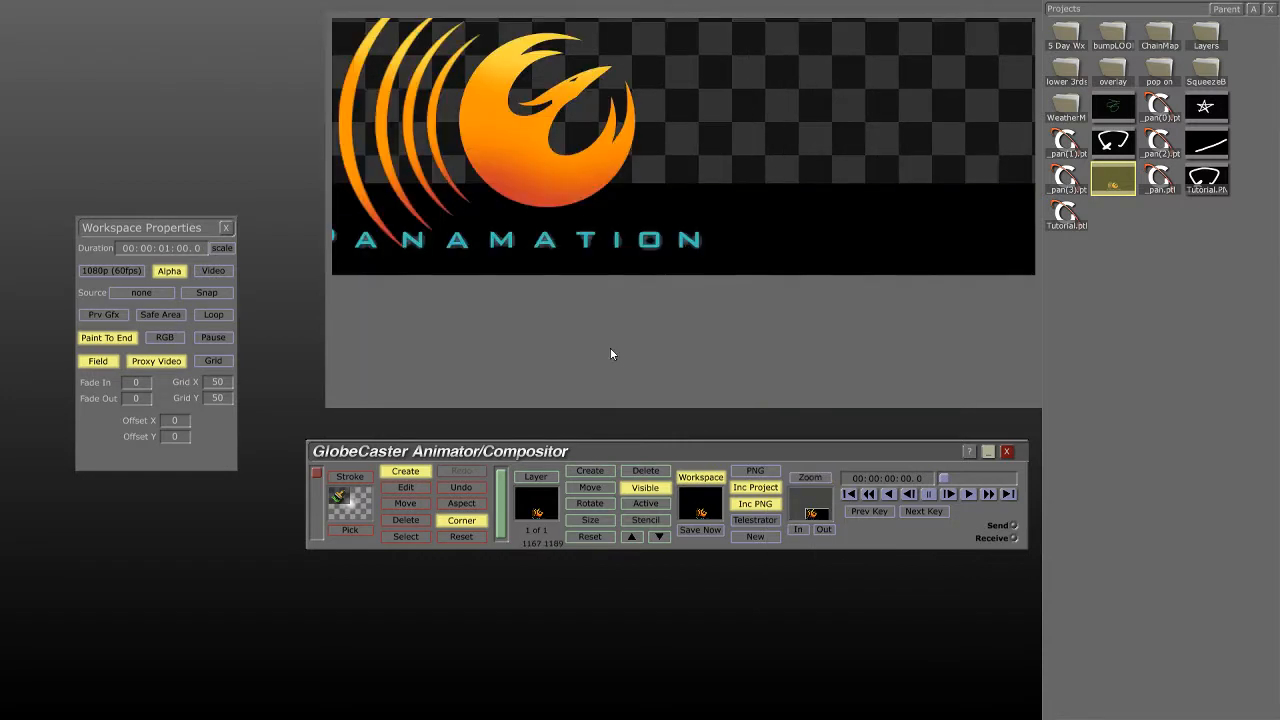
- Paint a soft white diagonal stroke across the magnified bird emblem and undo it
left_click_drag(455, 61, 541, 137)
left_click(541, 141)
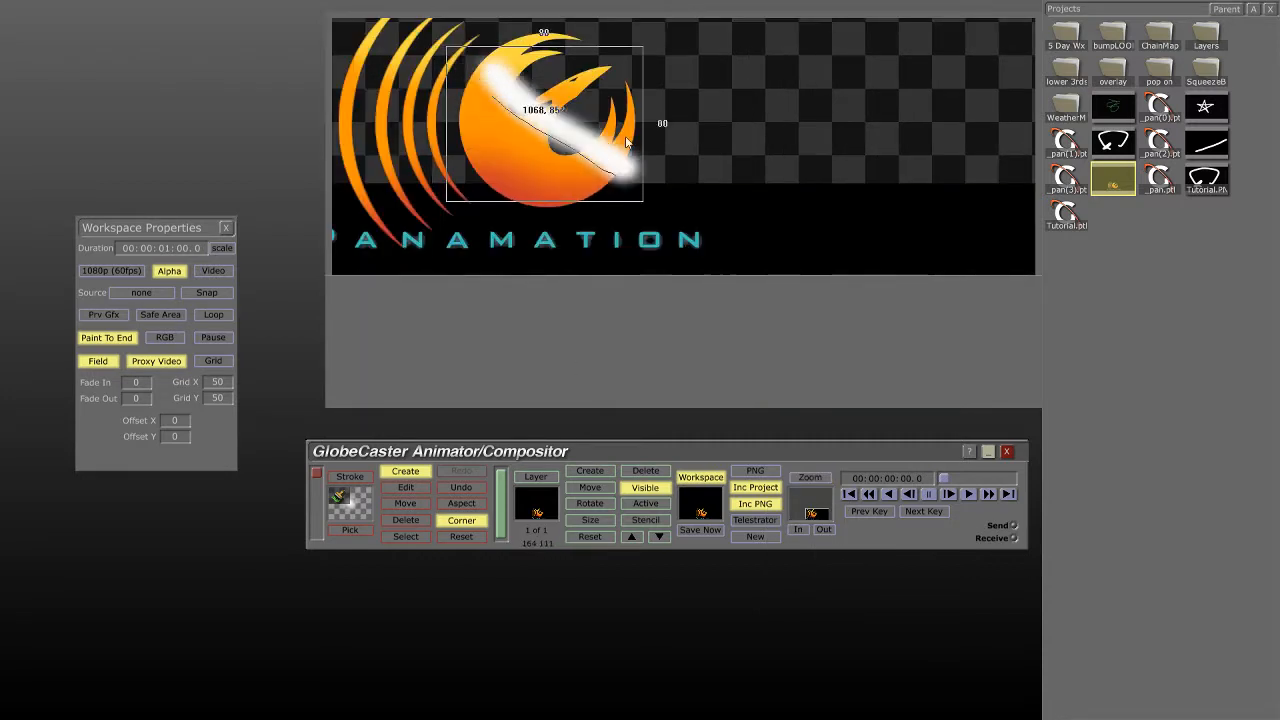
right_click(586, 126)
left_click(630, 190)
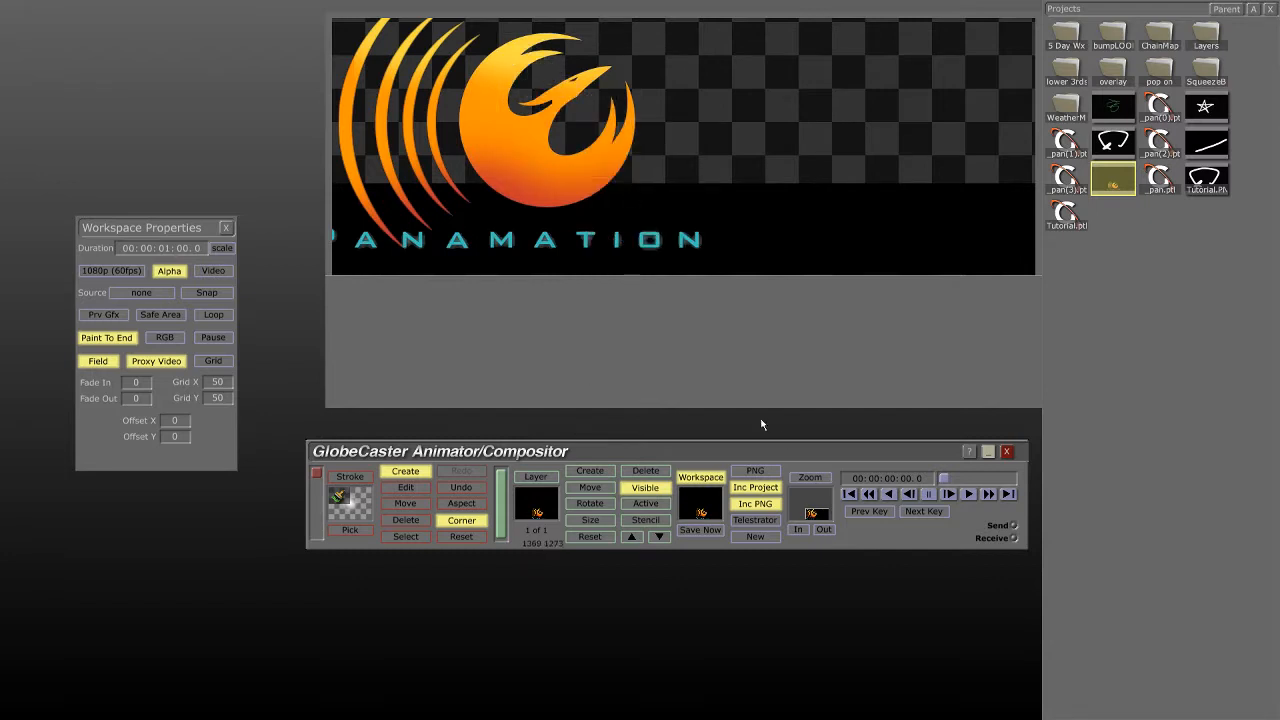
- Magnify the bird emblem further with a selected zoom area, and zoom the canvas back to fit
left_click(820, 516)
left_click(811, 582)
left_click_drag(616, 50, 436, 165)
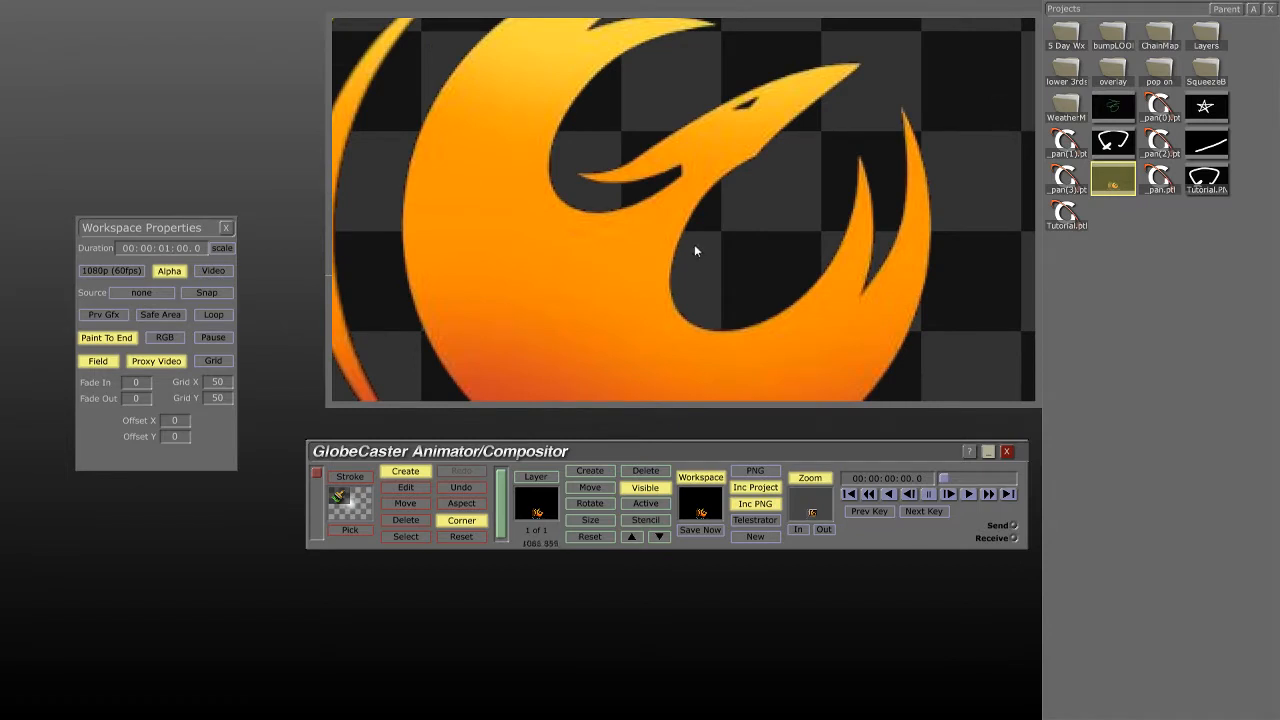
left_click(818, 508)
left_click(834, 552)
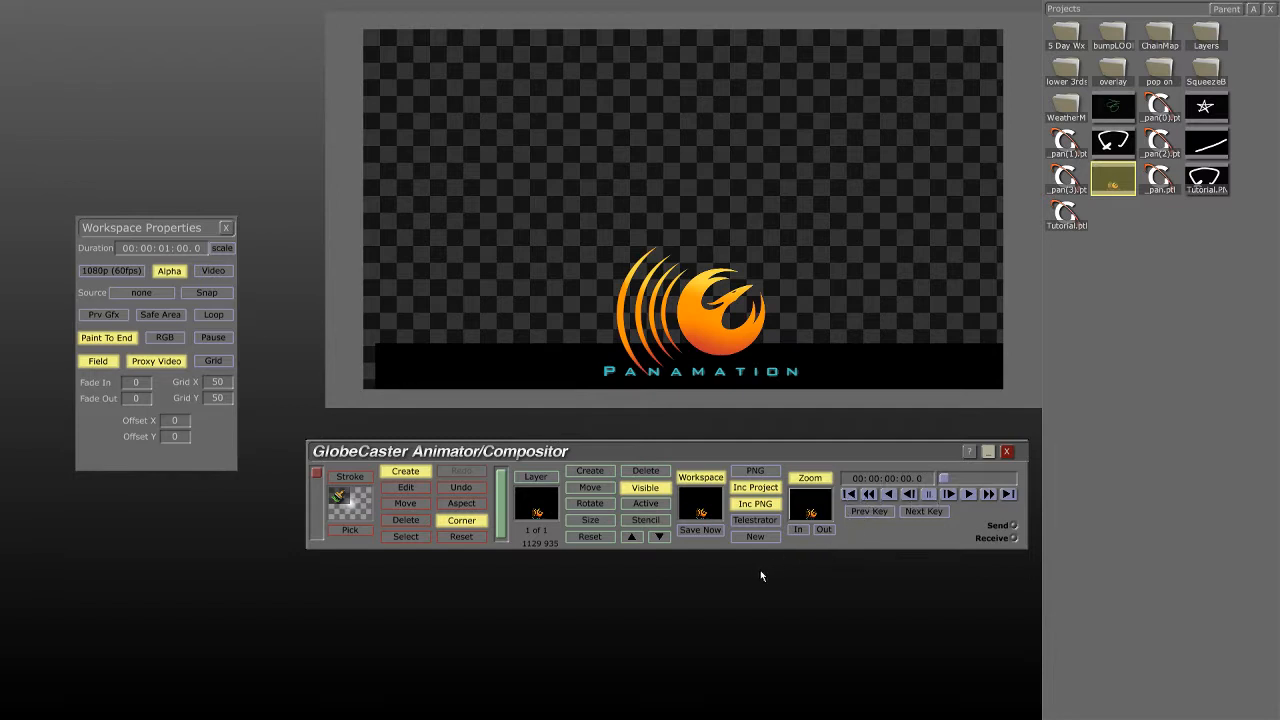
- Open a new timeline window, play the project forward, pause it, and return to the first frame
right_click(641, 607)
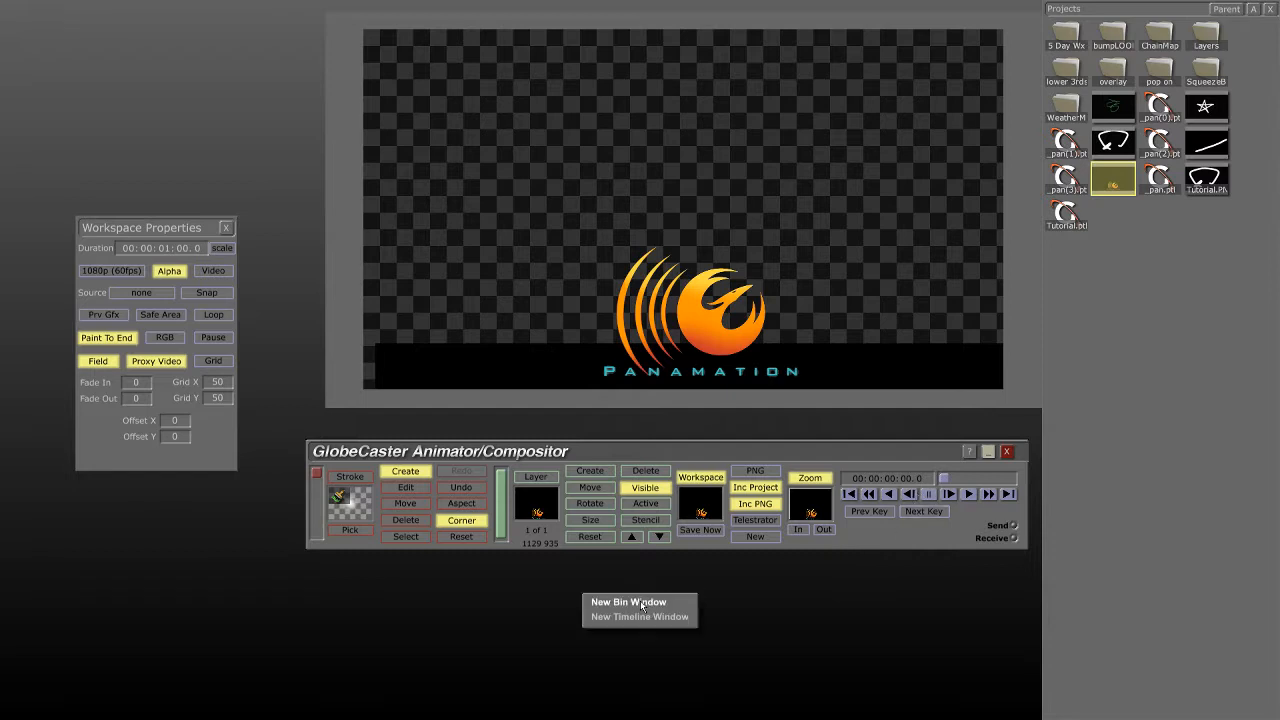
left_click(642, 617)
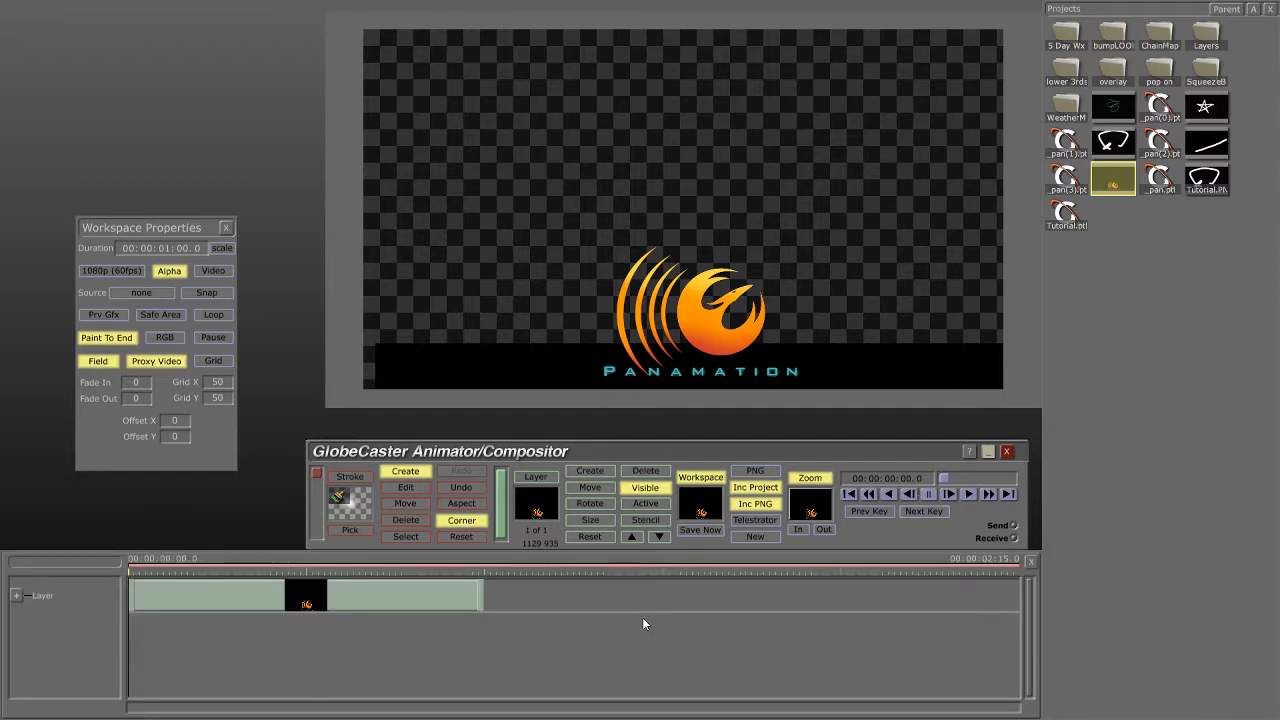
left_click(966, 494)
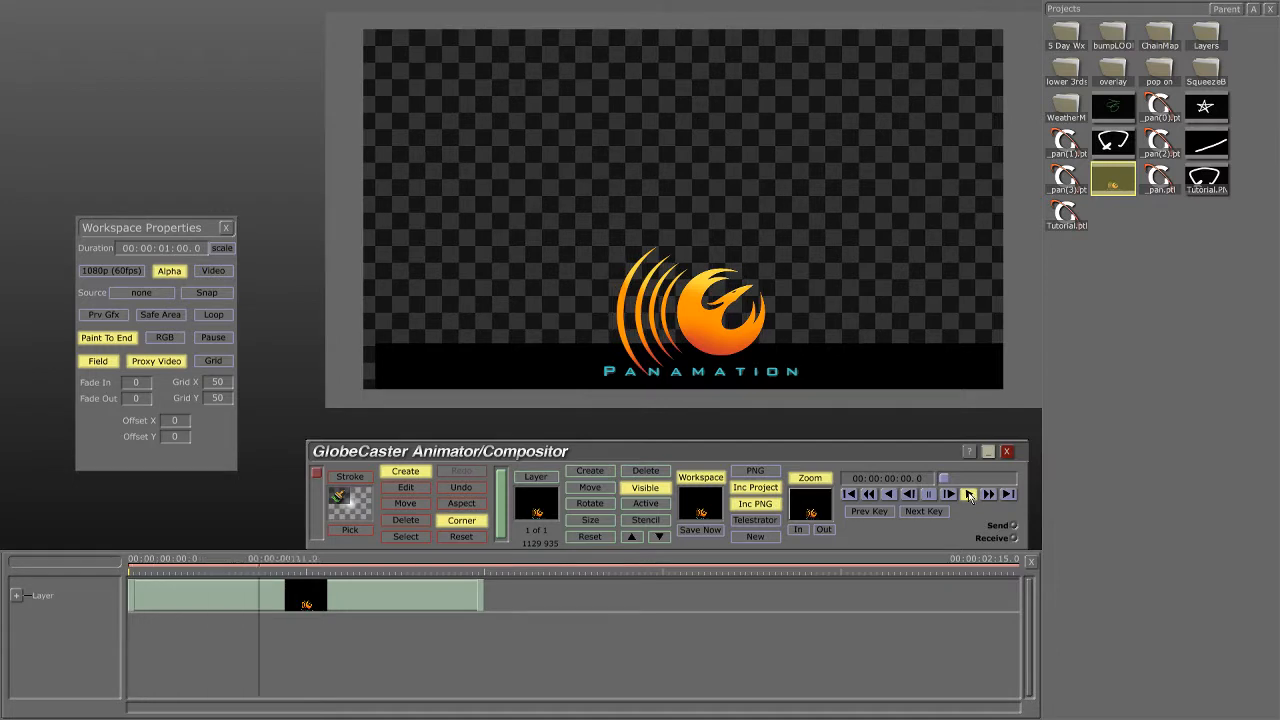
left_click(927, 495)
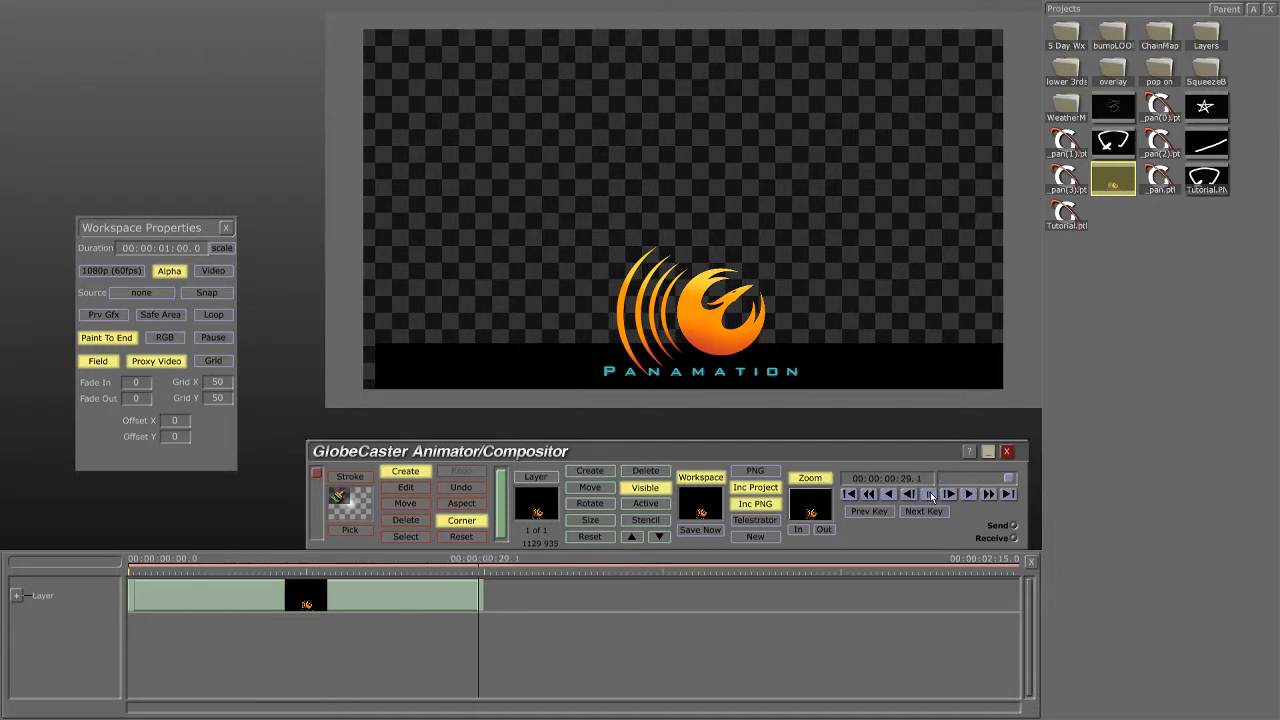
left_click(849, 495)
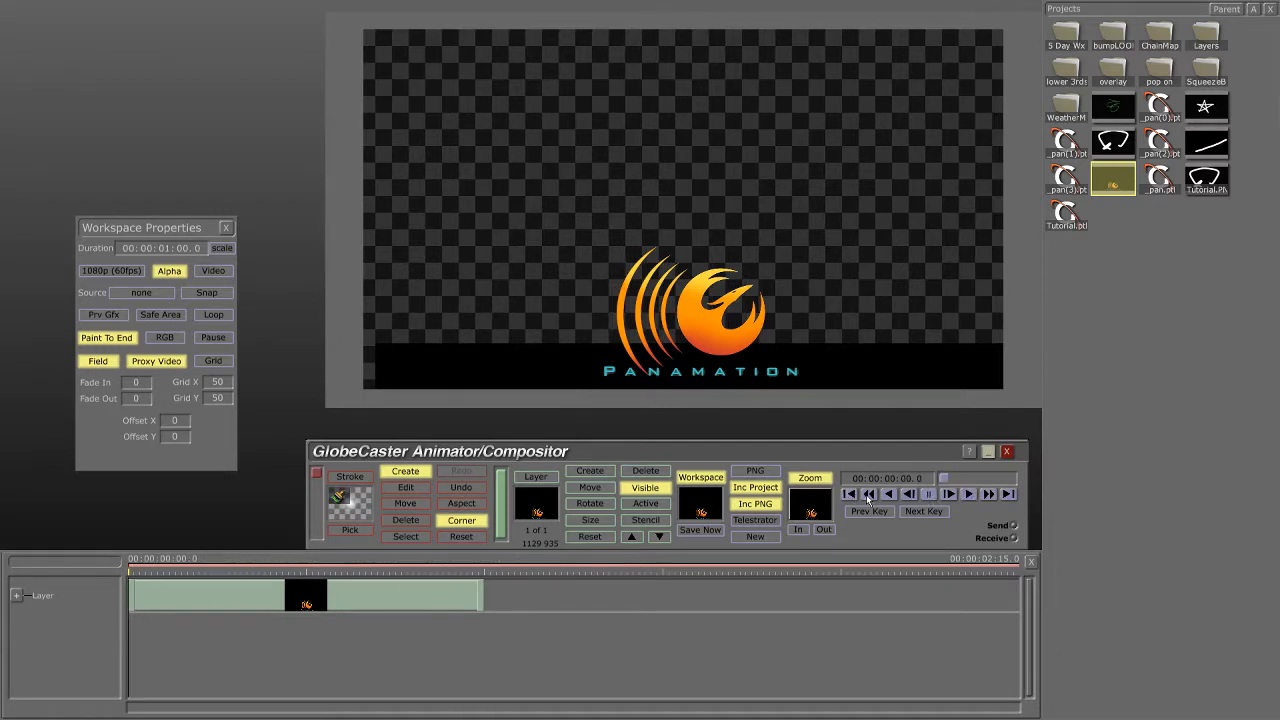
- Step forward through the frames, play in reverse, fast-forward, and return to the start of the timeline
left_click(948, 494)
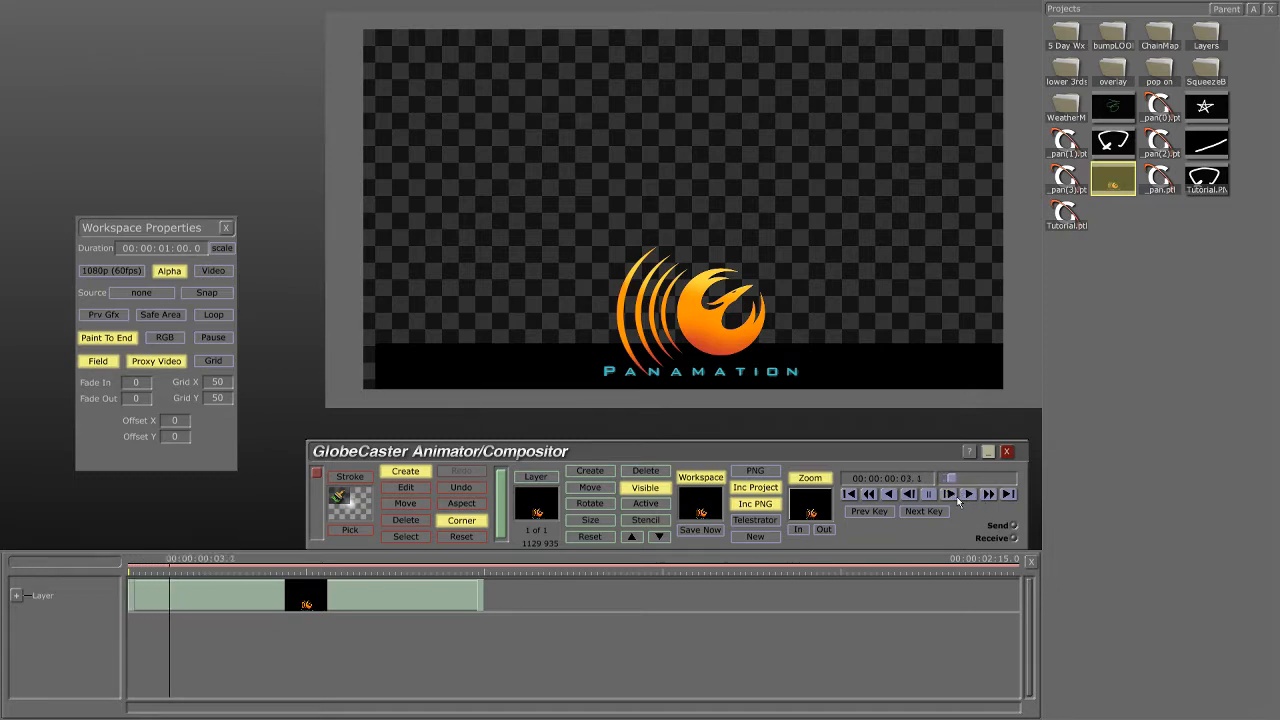
left_click(888, 495)
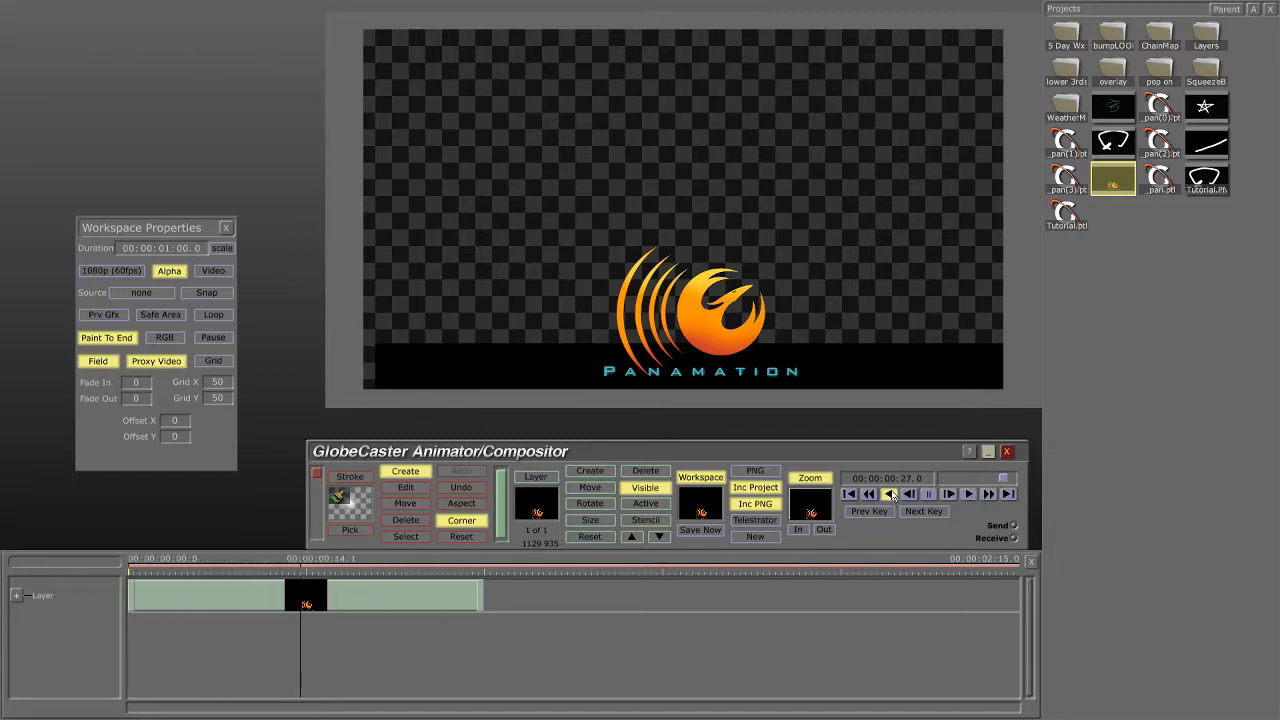
left_click(989, 497)
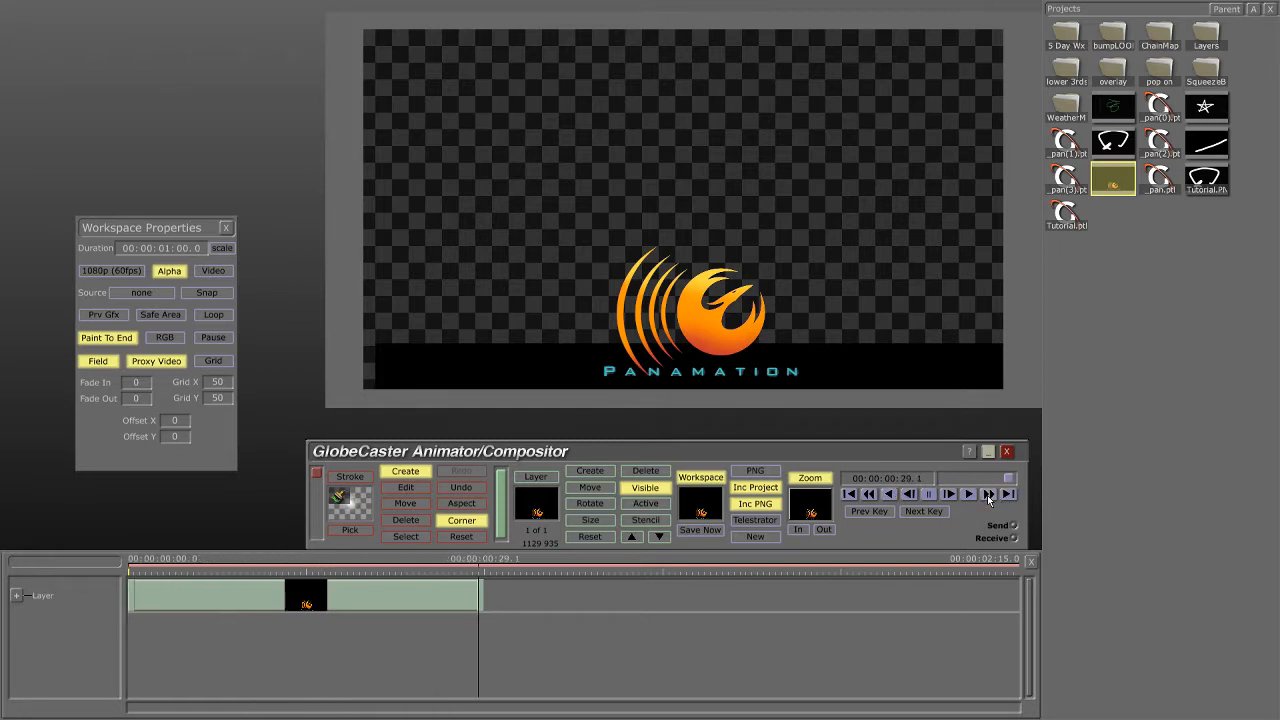
left_click(849, 494)
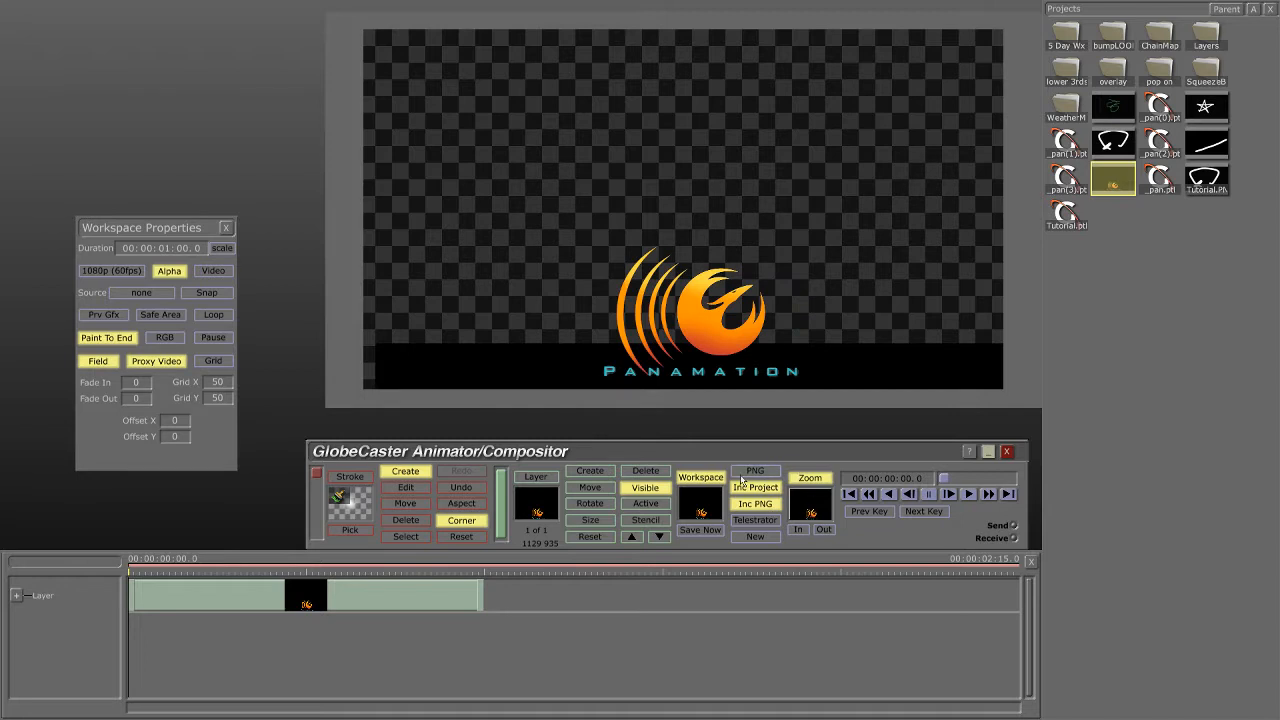
- Hide and reopen the Workspace Properties window, and move it higher beside the canvas
left_click(690, 478)
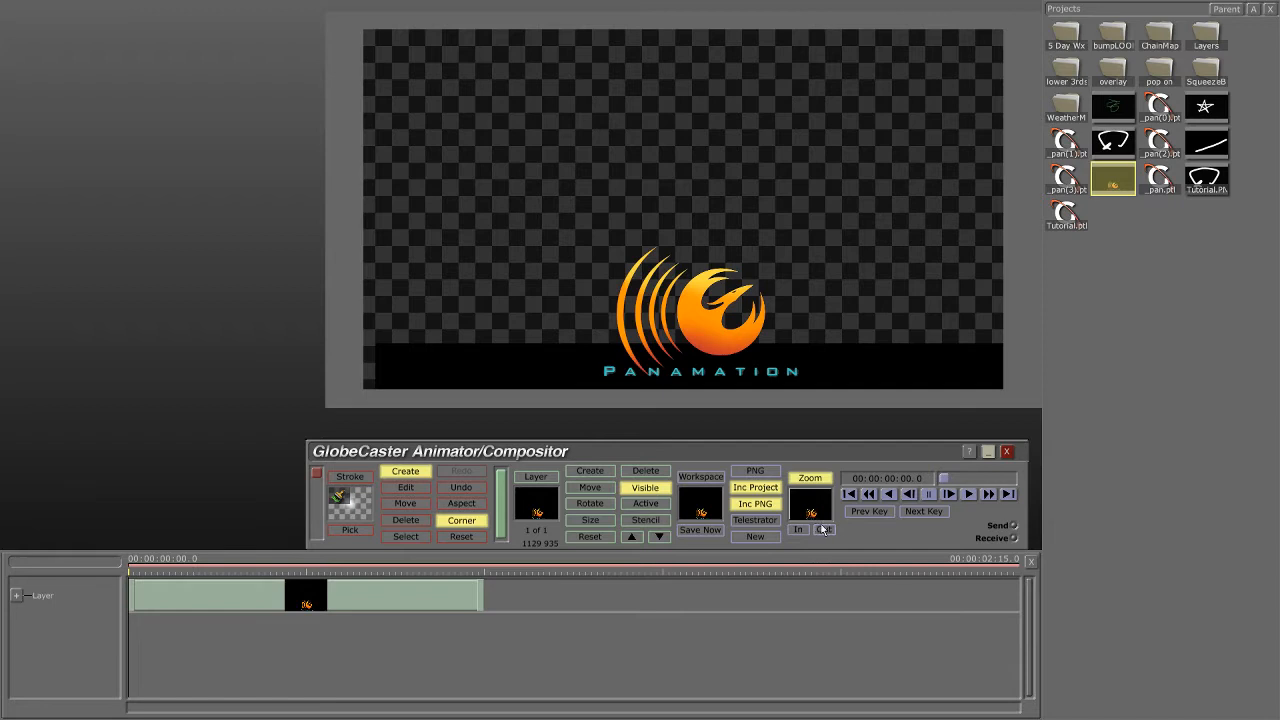
left_click(700, 477)
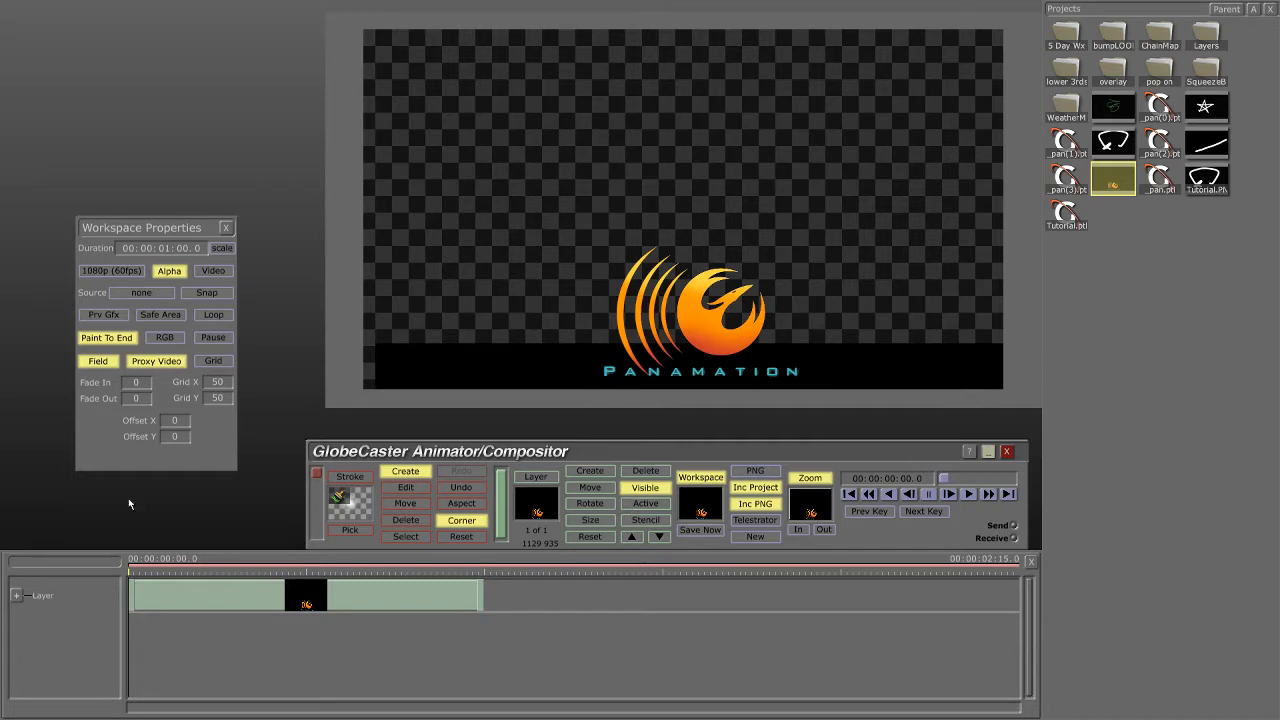
left_click_drag(146, 227, 171, 132)
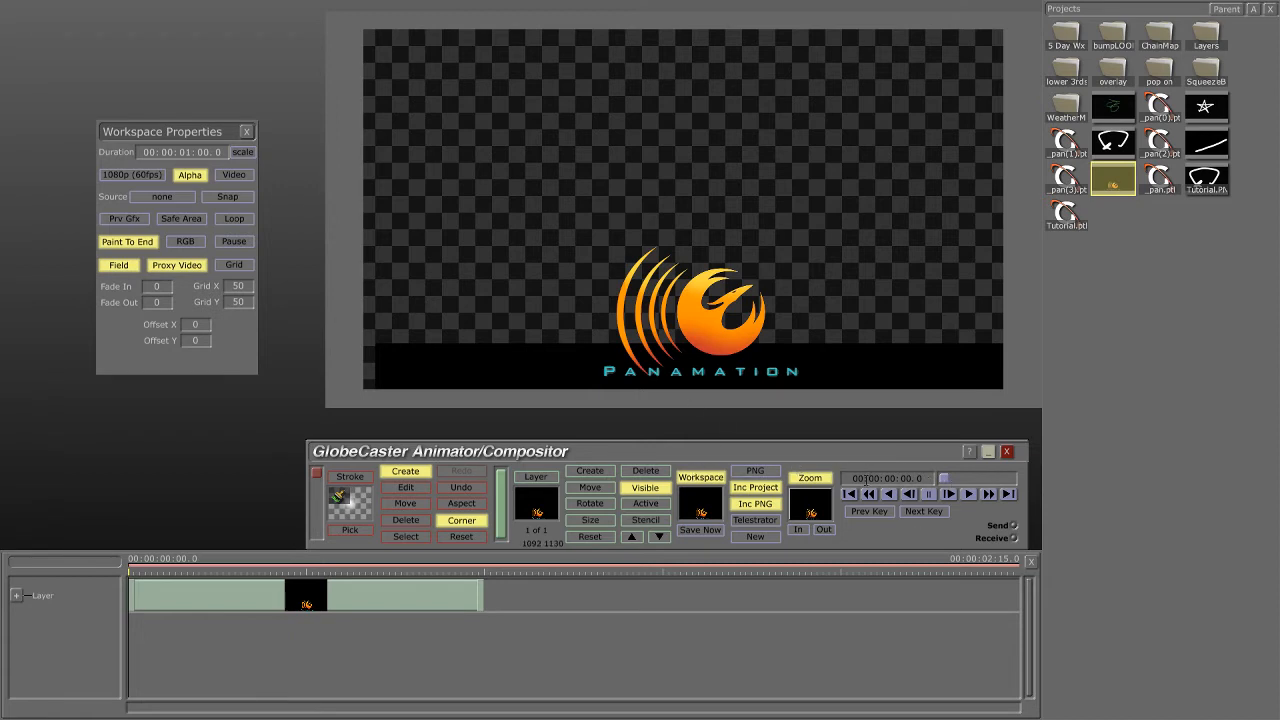
left_click(988, 452)
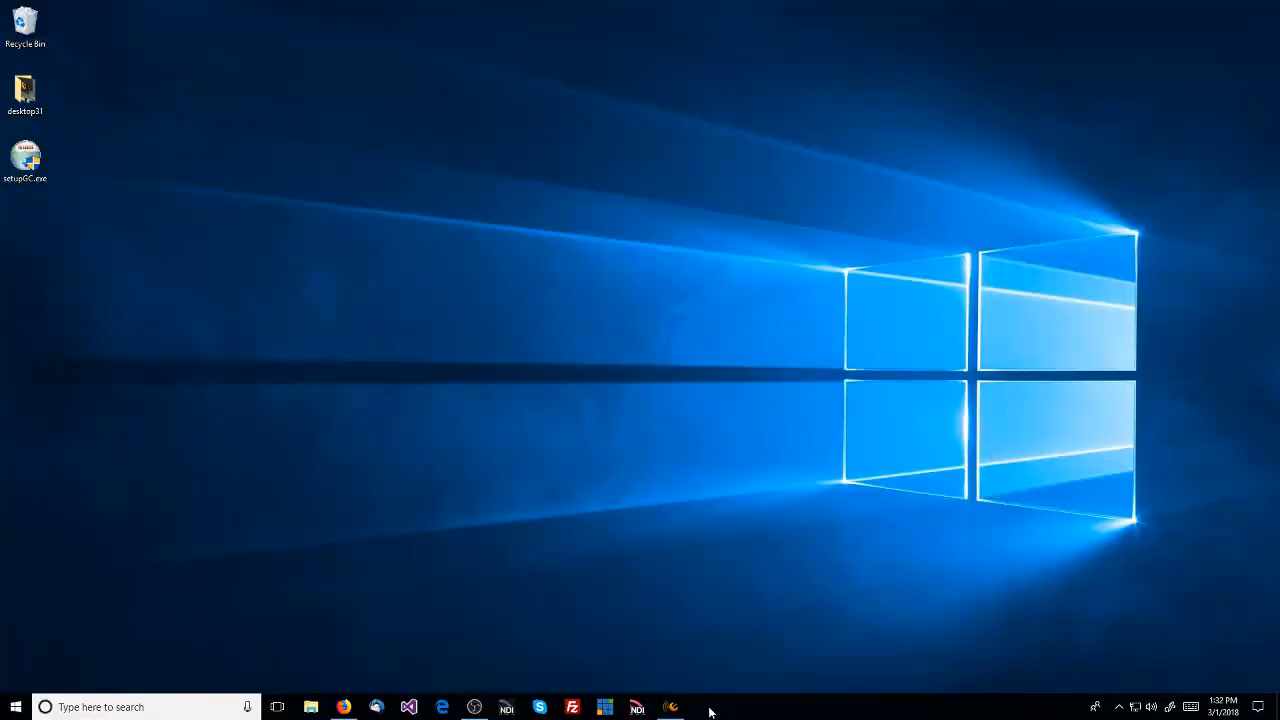
left_click(1119, 707)
right_click(1121, 627)
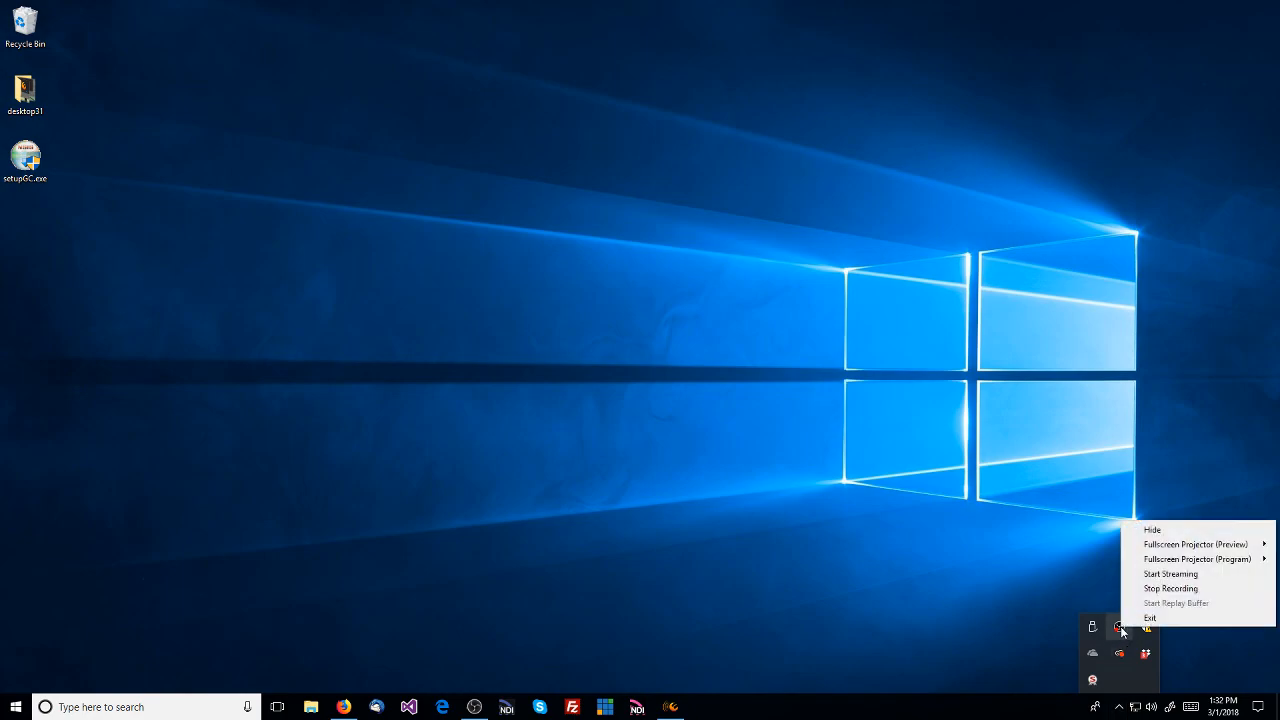